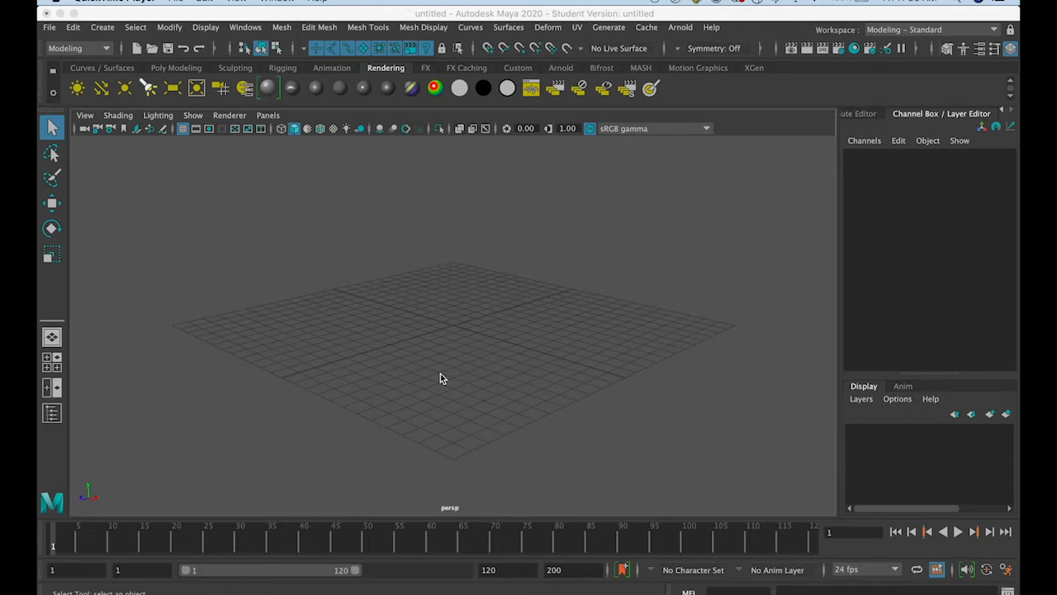
Create a polygon cube at the centre of the empty scene
mouse_move(440, 376)
alt+mouse_down()
mouse_move(493, 380)
mouse_move(442, 391)
mouse_move(420, 342)
mouse_move(472, 382)
mouse_move(432, 377)
mouse_move(442, 378)
alt+mouse_up()
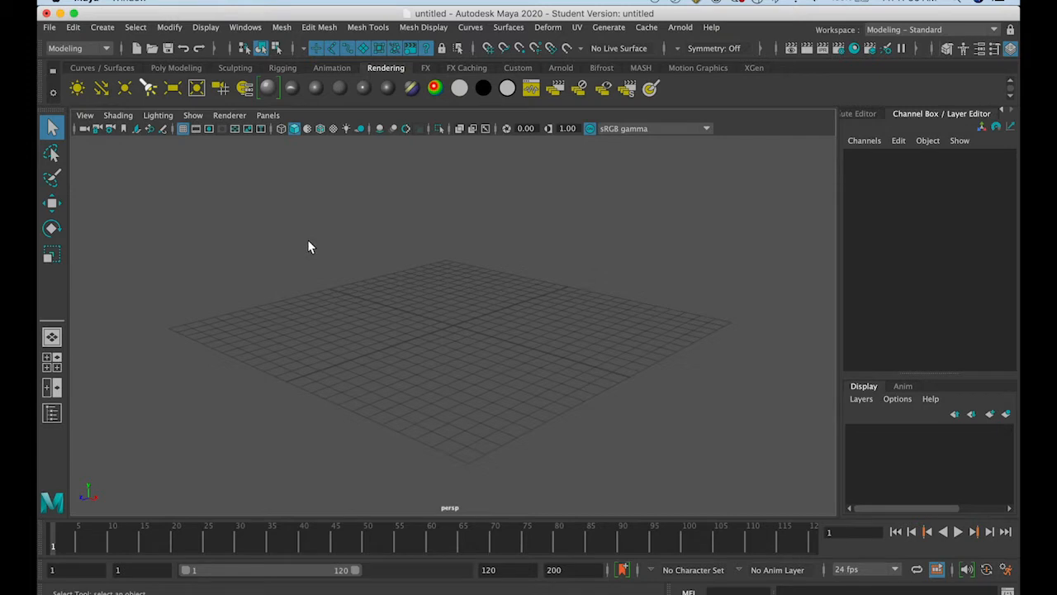
alt+right_drag(307, 243, 304, 298)
click(47, 28)
mouse_move(106, 28)
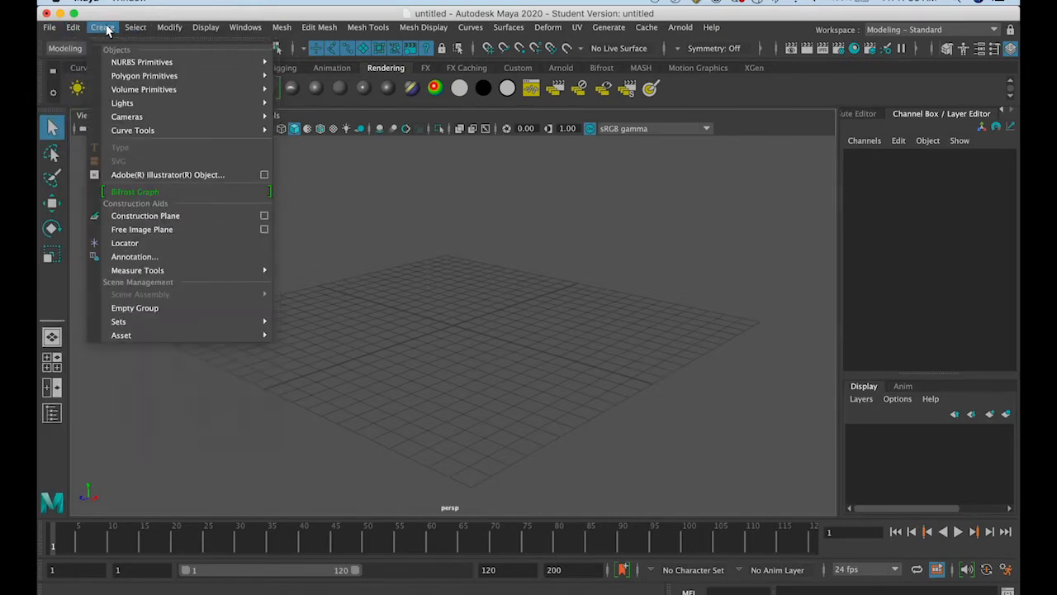
mouse_move(128, 75)
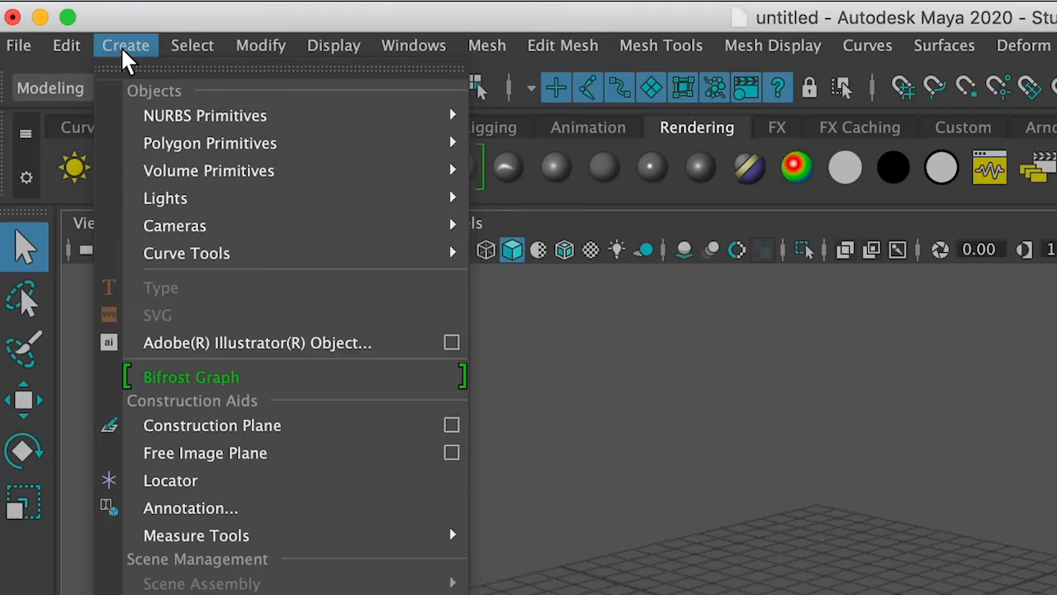
mouse_move(119, 66)
mouse_move(162, 146)
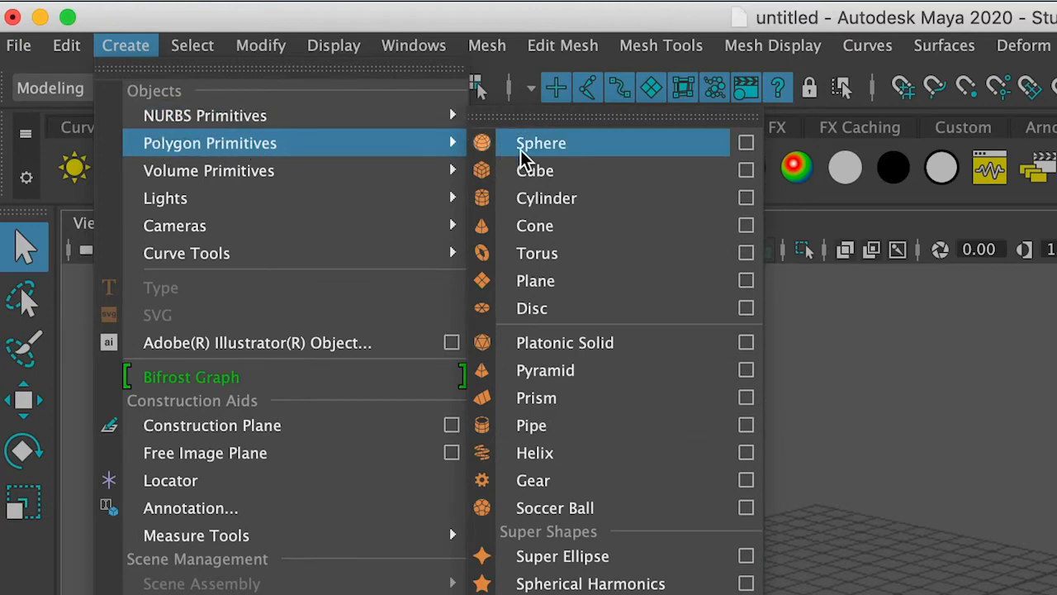
mouse_move(253, 118)
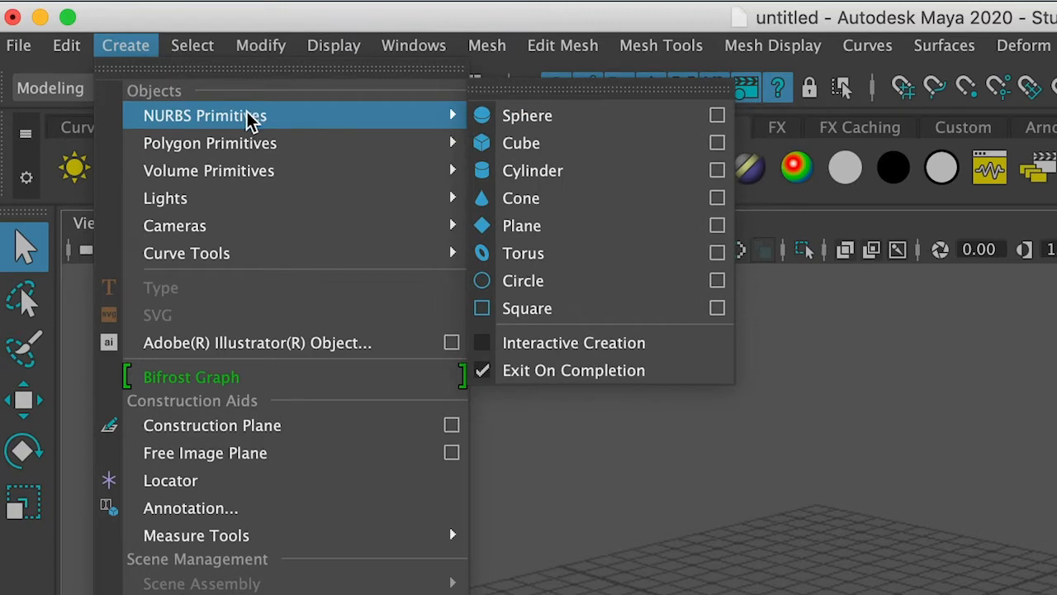
mouse_move(246, 144)
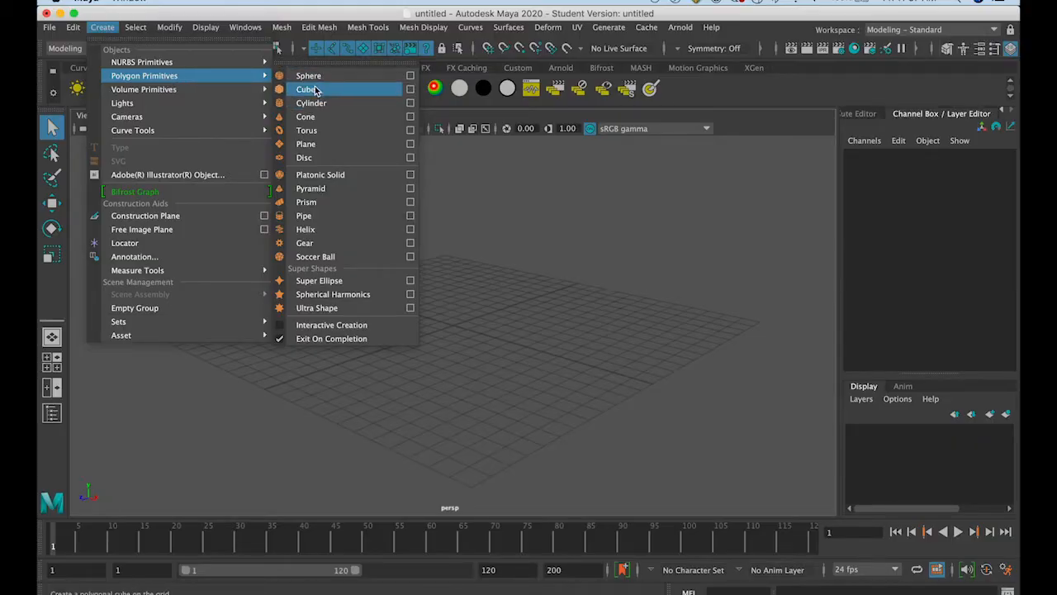
click(310, 89)
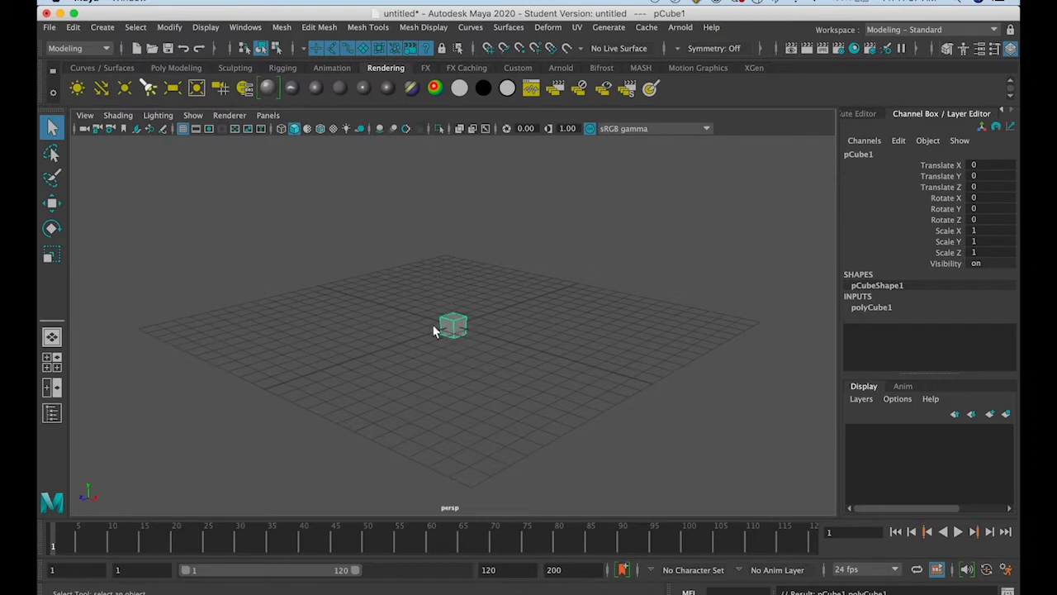
scroll(460, 337, up, 10)
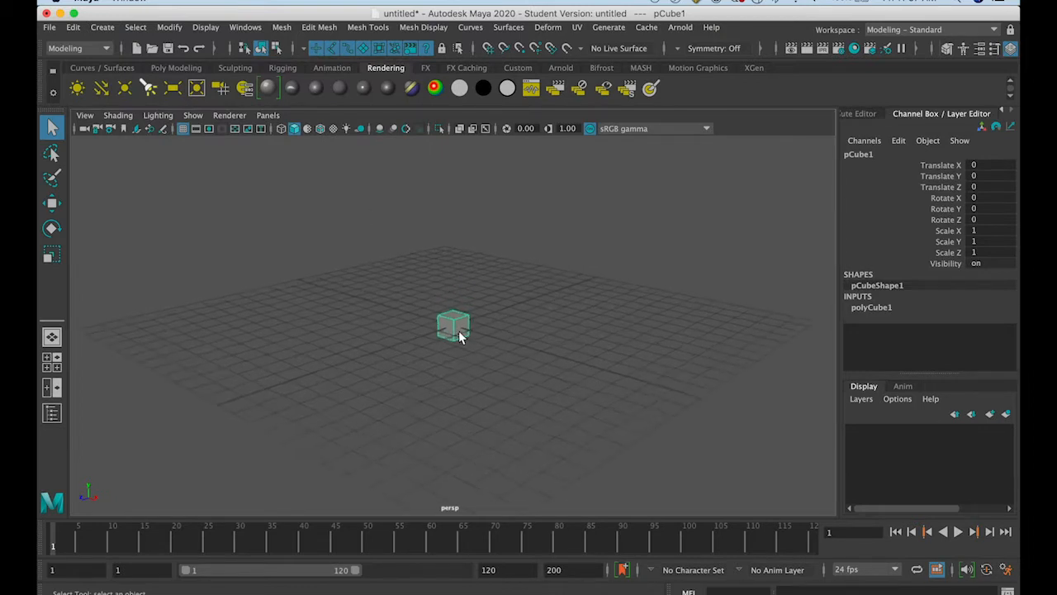
scroll(460, 337, down, 12)
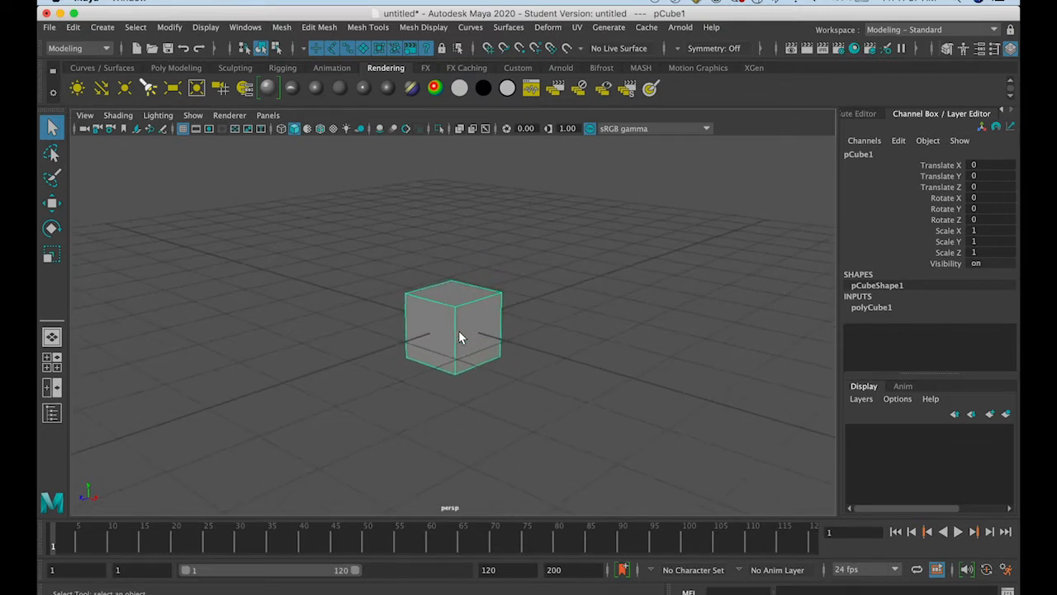
scroll(461, 337, up, 8)
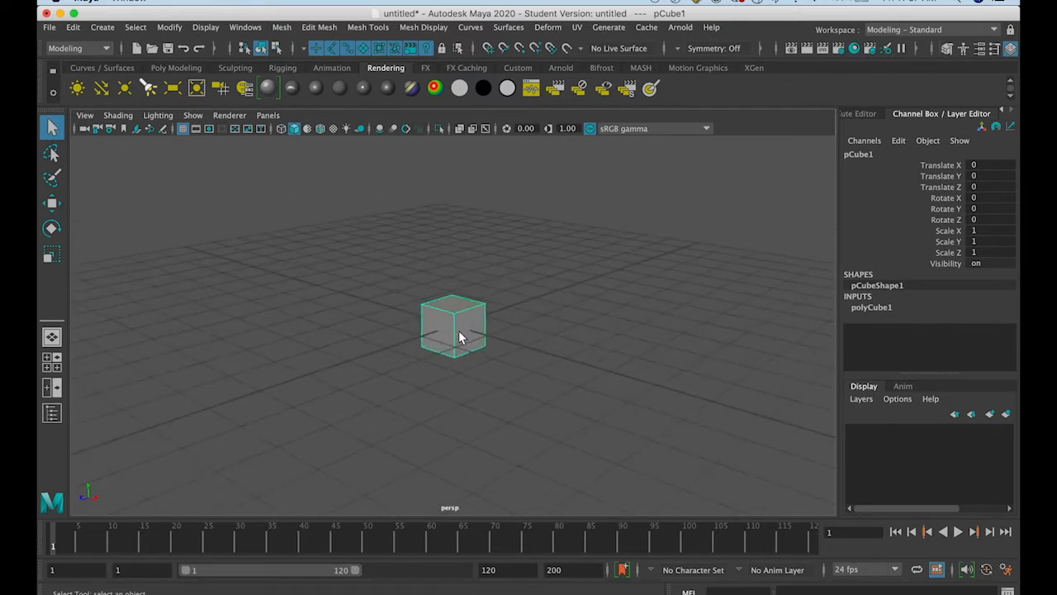
scroll(460, 337, down, 6)
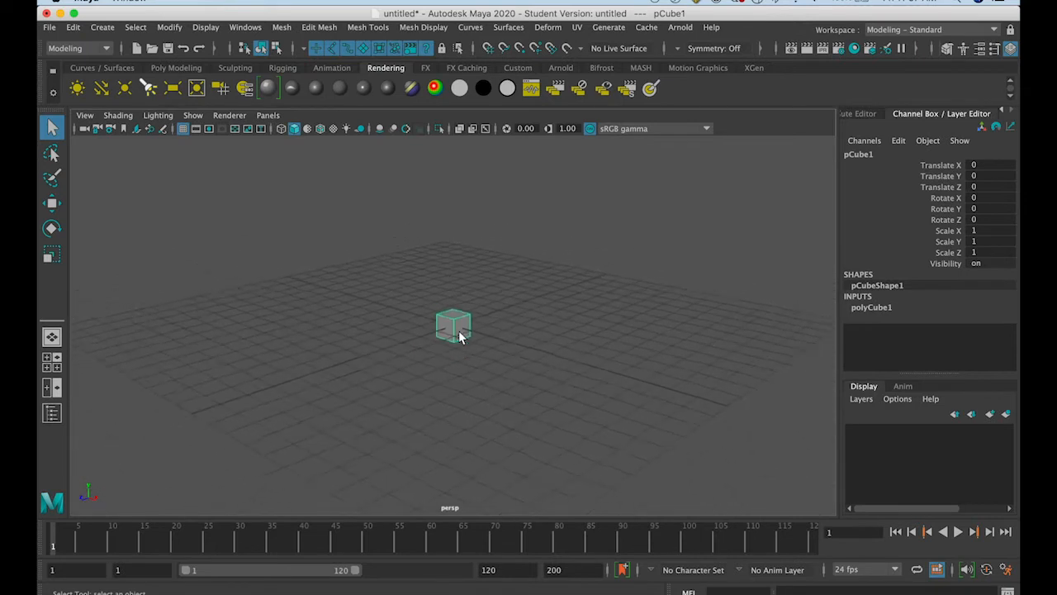
scroll(460, 337, up, 7)
scroll(460, 337, down, 5)
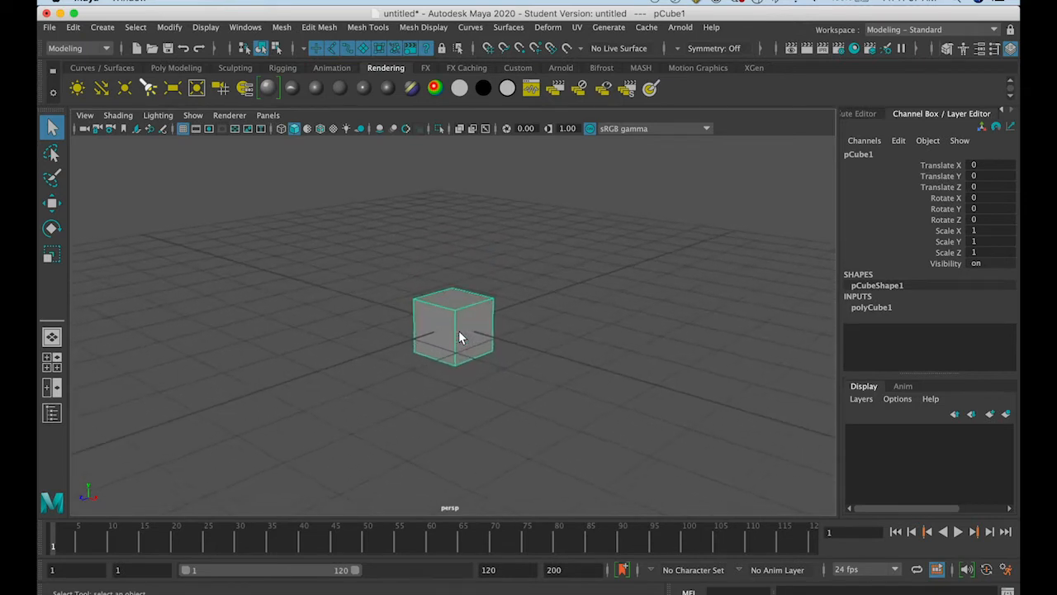
scroll(460, 337, up, 2)
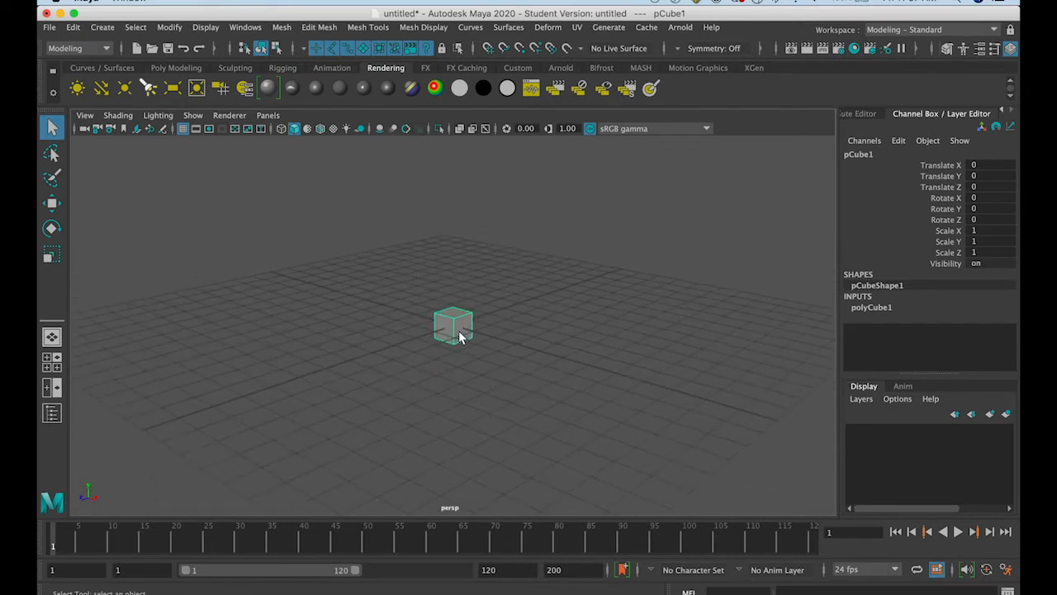
Move the cube away from the grid's centre to about X -2.694, Y -0.491, Z 1.731
click(52, 204)
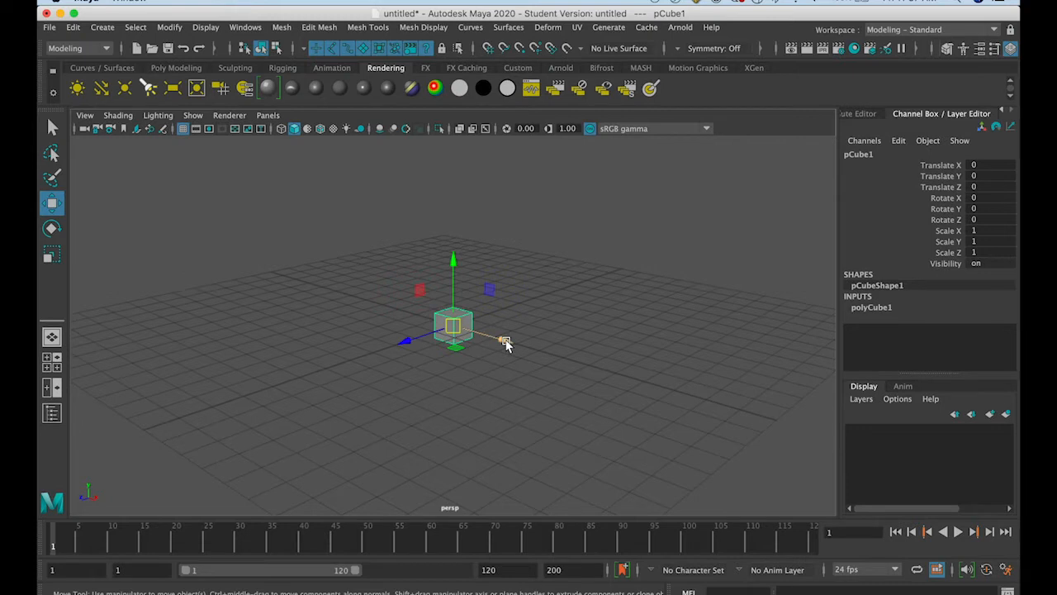
drag(505, 342, 439, 363)
mouse_move(453, 273)
mouse_down()
mouse_move(454, 227)
mouse_move(456, 260)
mouse_up()
drag(456, 320, 350, 398)
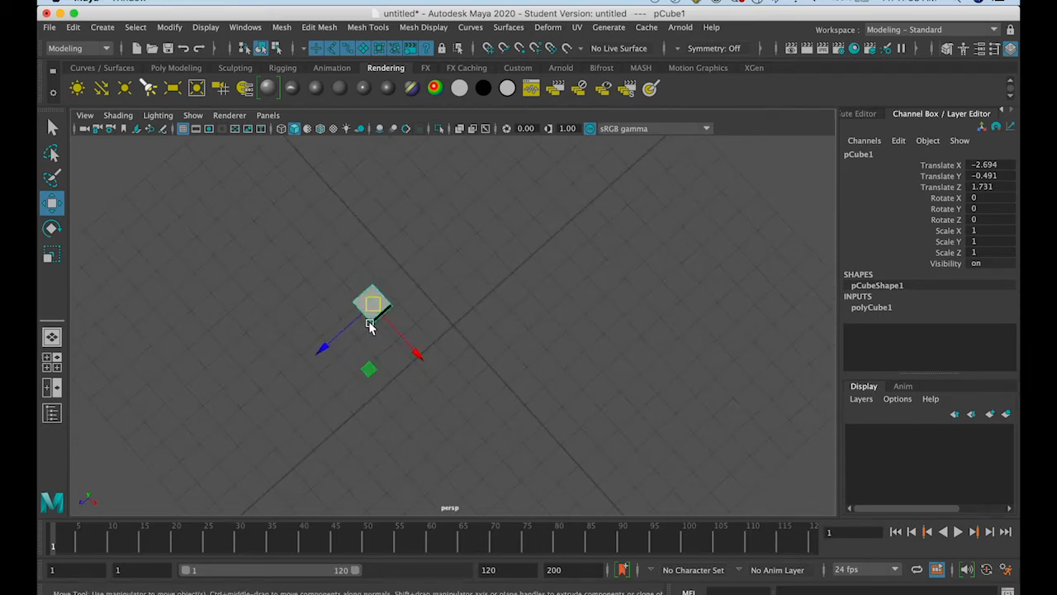
Move the cube close to the grid's centre, at about X -0.207, Y 0.431, Z -0.078
drag(373, 312, 473, 251)
drag(464, 338, 507, 305)
mouse_move(518, 350)
alt+mouse_down()
mouse_move(474, 328)
mouse_move(449, 350)
mouse_move(484, 372)
mouse_move(523, 357)
alt+mouse_up()
drag(505, 265, 416, 336)
key(f)
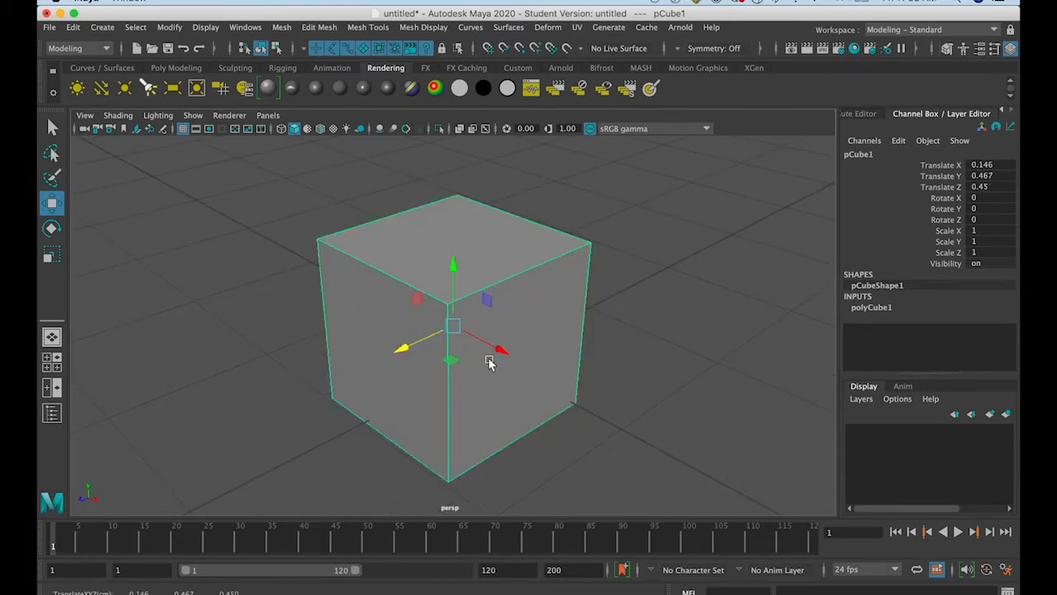
drag(496, 349, 425, 308)
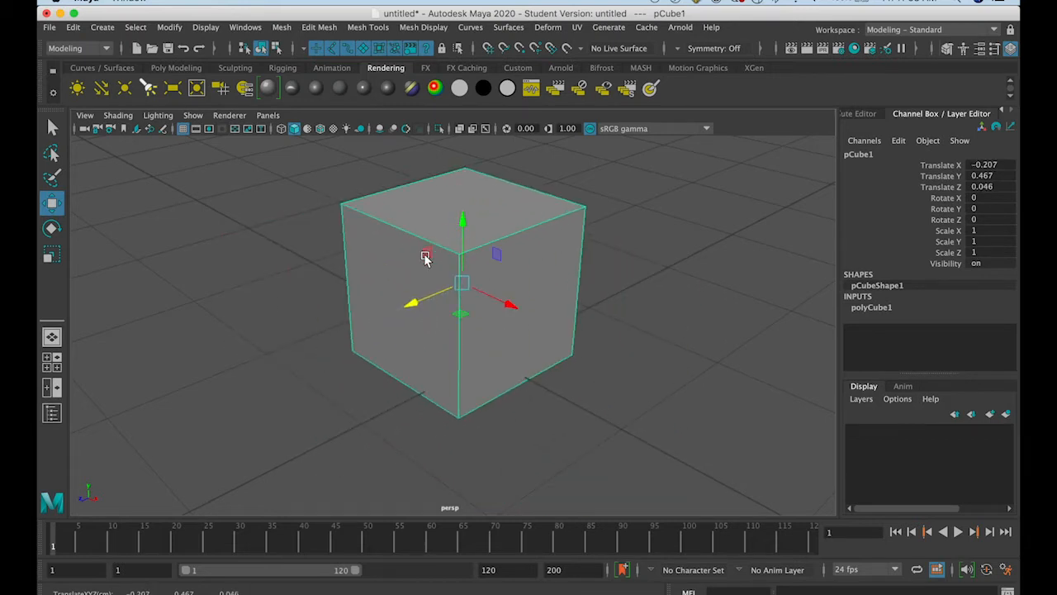
drag(427, 252, 393, 286)
Try a free rotation of the cube, undo it, and rotate the cube about Z to about -1079.794 degrees
key(e)
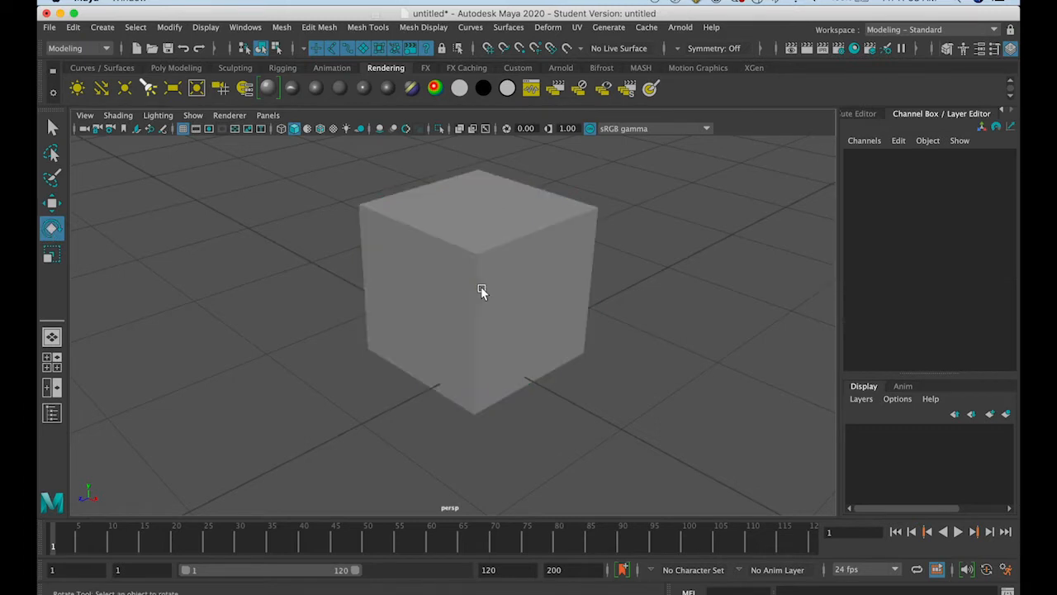
click(476, 286)
drag(466, 273, 436, 285)
key(super+z)
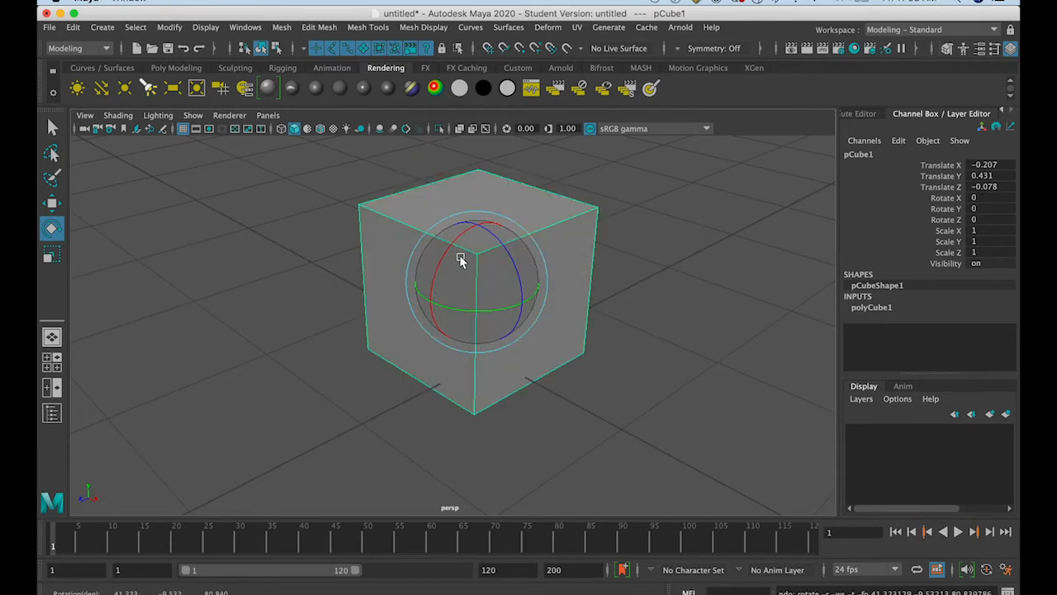
mouse_move(507, 243)
mouse_down()
mouse_move(510, 300)
mouse_move(493, 336)
mouse_move(430, 293)
mouse_move(524, 326)
mouse_move(441, 258)
mouse_move(472, 336)
mouse_move(477, 258)
mouse_move(470, 314)
mouse_move(439, 276)
mouse_move(460, 299)
mouse_move(448, 283)
mouse_up()
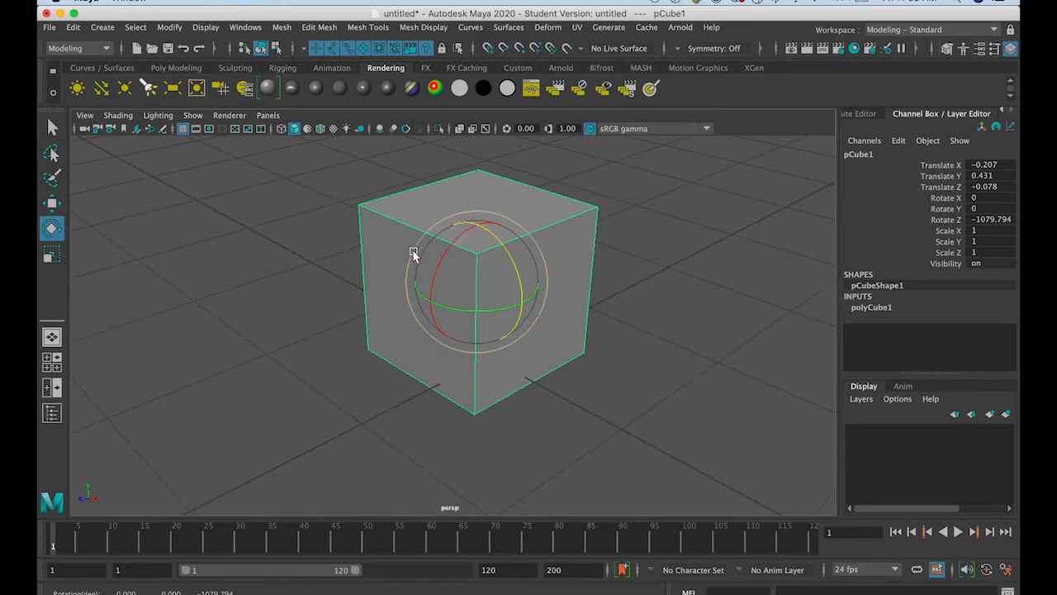
Try further rotations of the cube around several axes and undo them
drag(413, 254, 464, 230)
alt+drag(534, 285, 417, 288)
drag(597, 263, 512, 248)
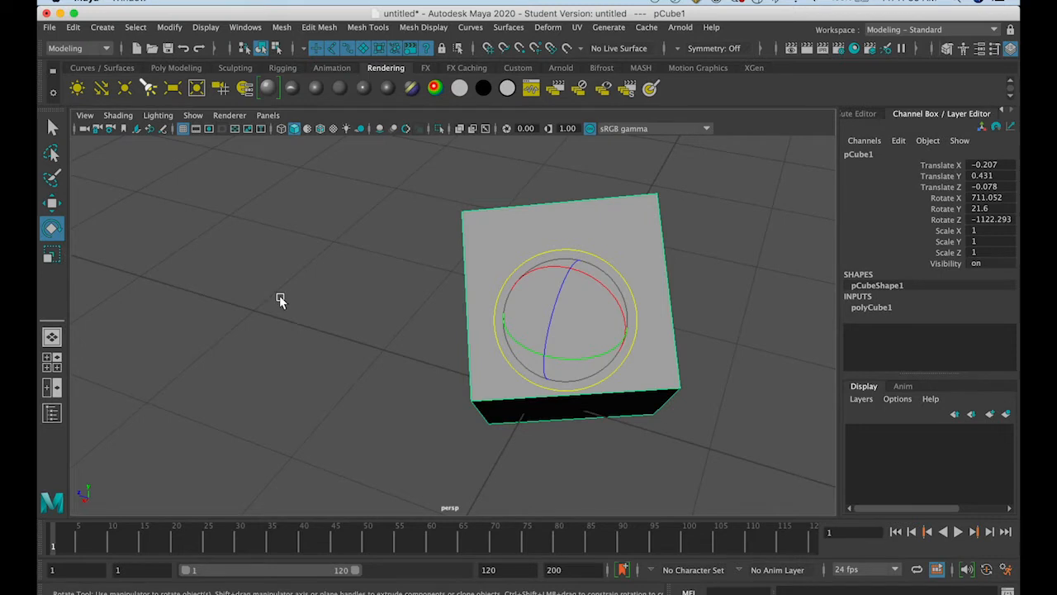
key(super+z)
key(super+z)
Scale the cube uniformly to about 0.836, and flatten its height to a Y scale of about 0.334
alt+drag(298, 352, 423, 333)
click(52, 255)
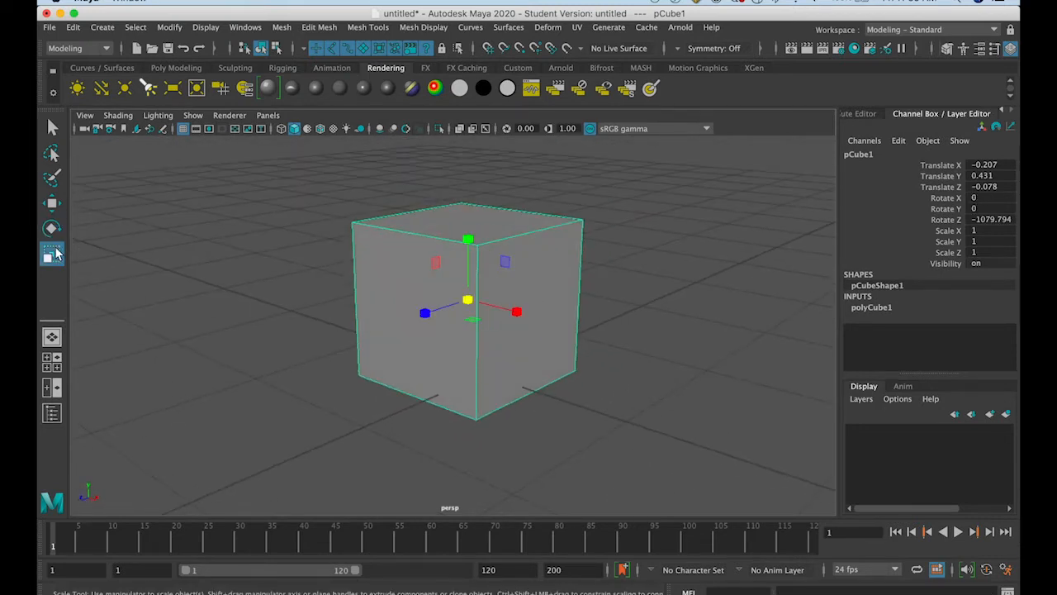
drag(467, 305, 446, 364)
drag(467, 240, 450, 310)
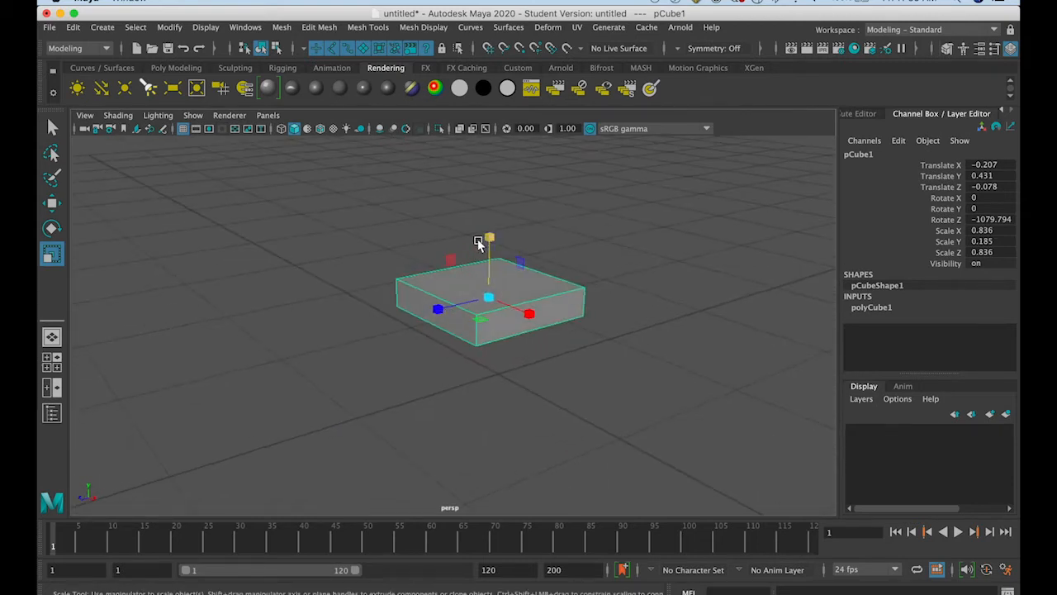
drag(488, 238, 494, 198)
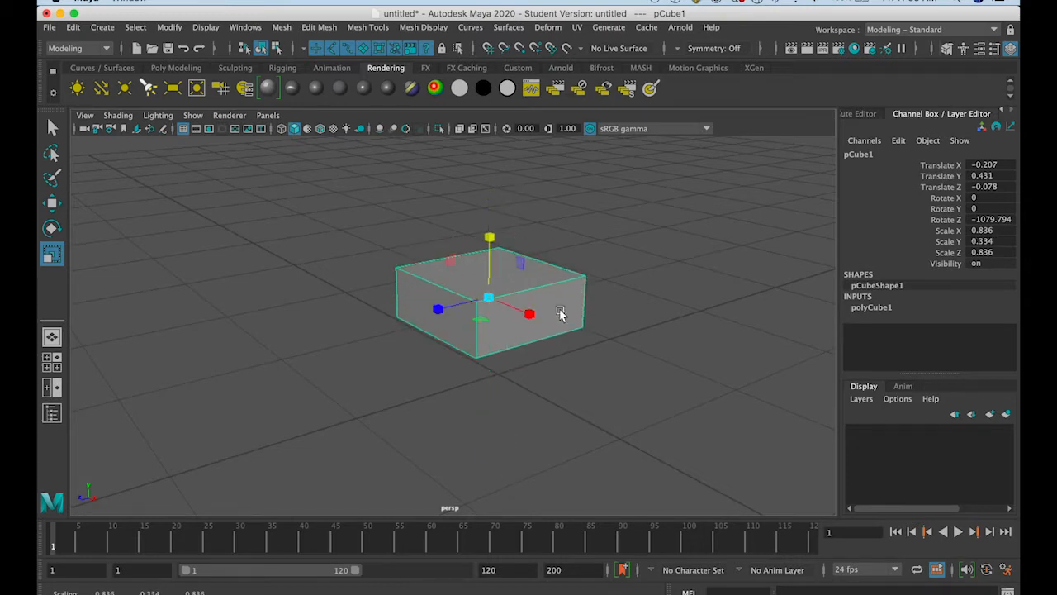
Thin the box to an X scale of about 0.094 and heighten it to a Y scale of about 0.499
drag(530, 314, 482, 295)
drag(484, 236, 484, 213)
drag(523, 310, 494, 299)
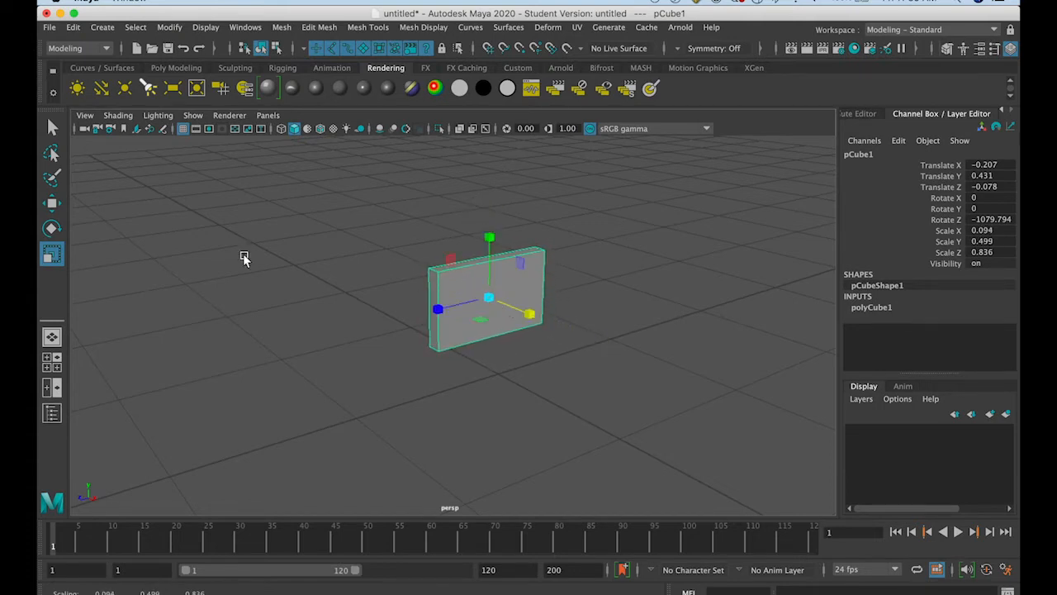
Move the thin slab along X to about -1.046, then try lowering it vertically and undo that move
click(52, 202)
drag(527, 313, 453, 280)
alt+drag(300, 359, 342, 415)
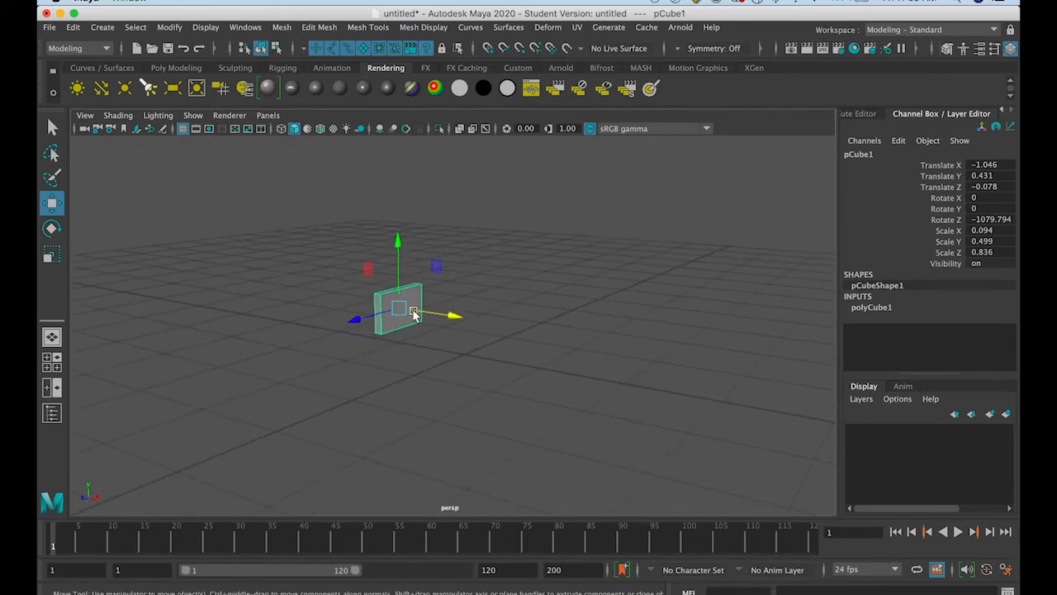
drag(400, 246, 402, 271)
key(ctrl+z)
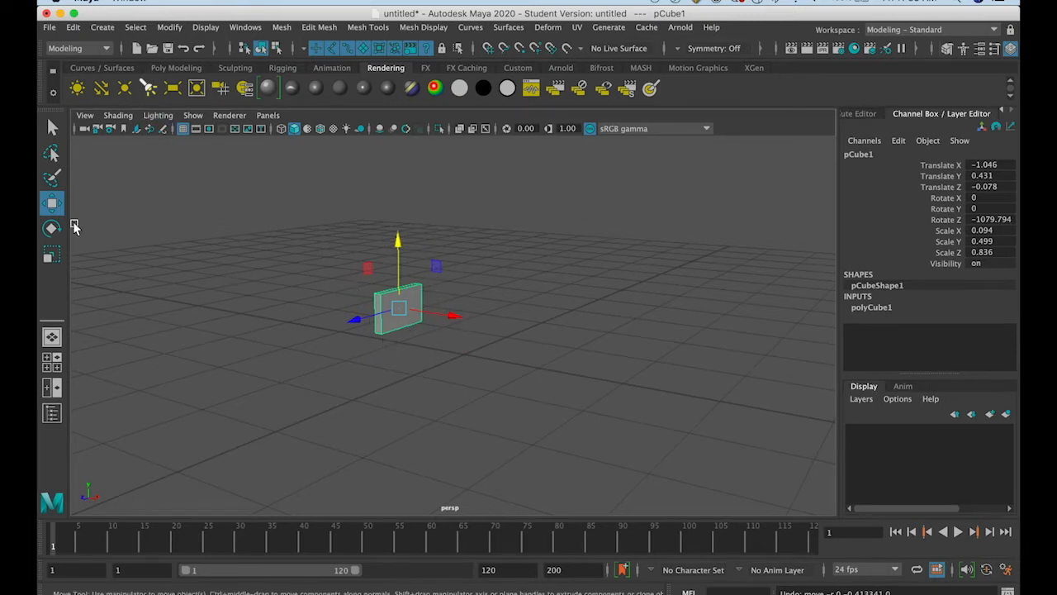
Scale the slab into a wall with a Y scale of about 1.882 and a Z scale of about 4.649
click(52, 254)
drag(397, 246, 398, 141)
drag(359, 322, 74, 411)
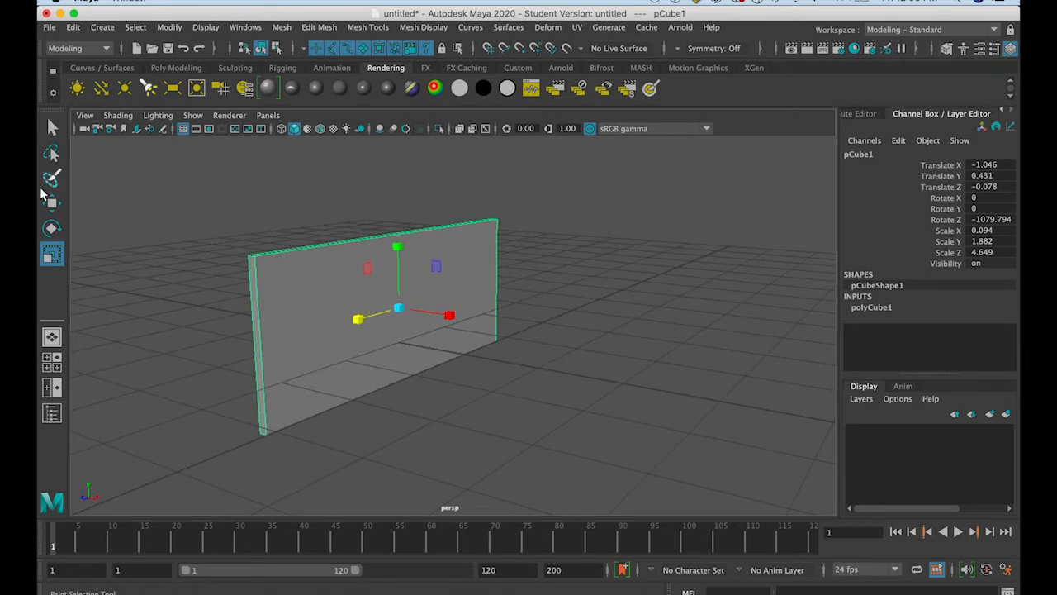
Raise the wall along Y to about 0.946 so its base rests on the grid
click(51, 203)
key(F8)
alt+drag(305, 373, 322, 330)
click(263, 50)
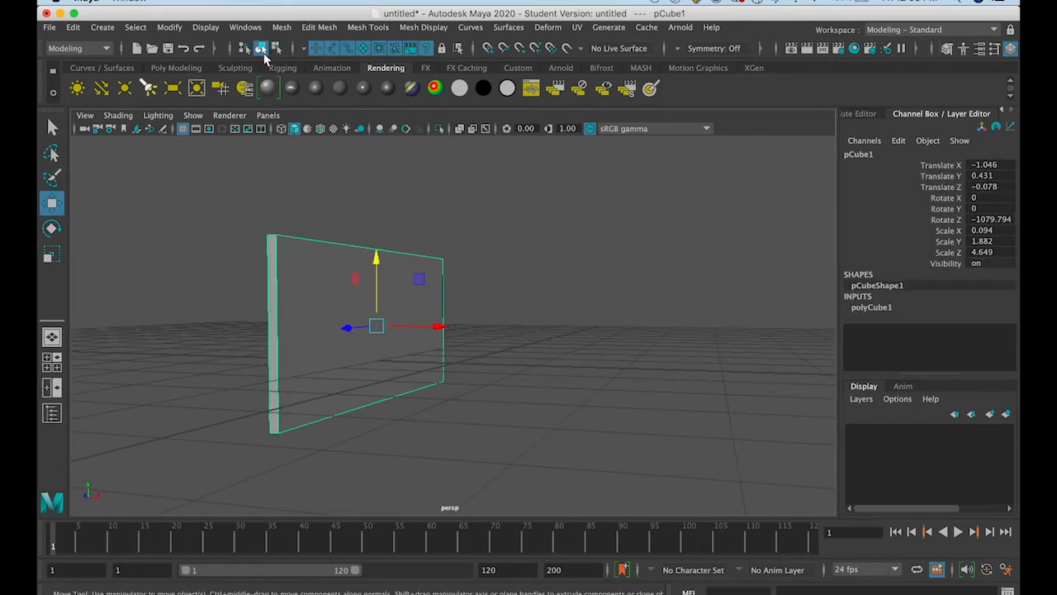
drag(375, 277, 373, 232)
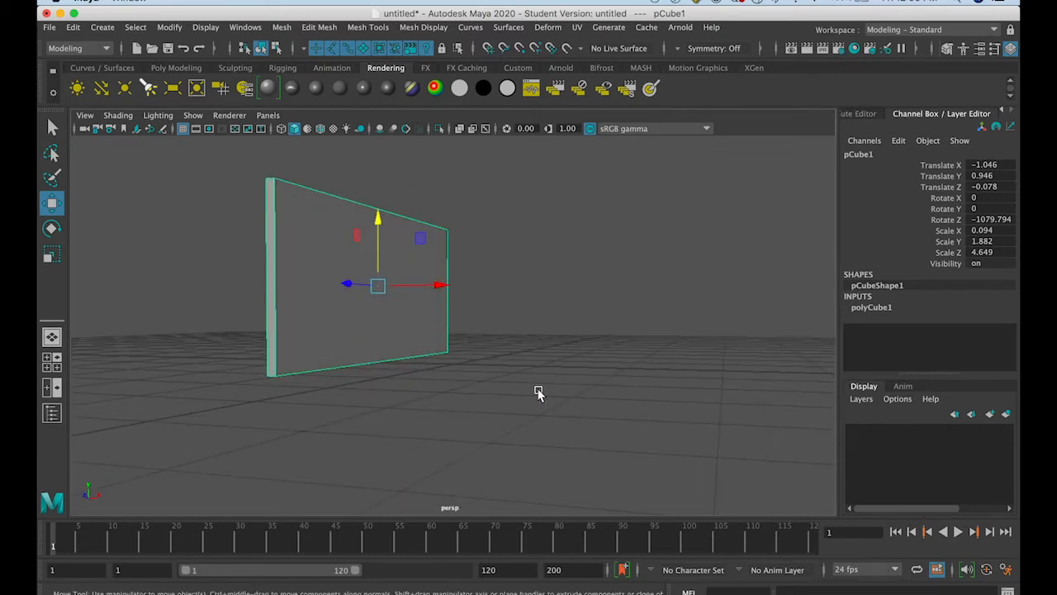
Examine the wall's base against the grid line in the side and front orthographic views
key(space)
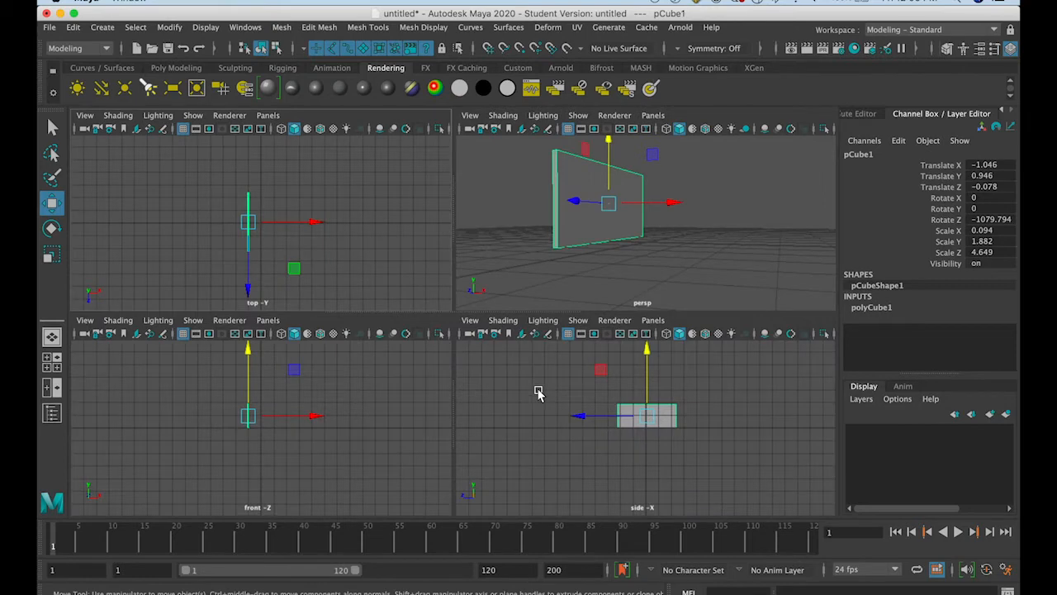
key(space)
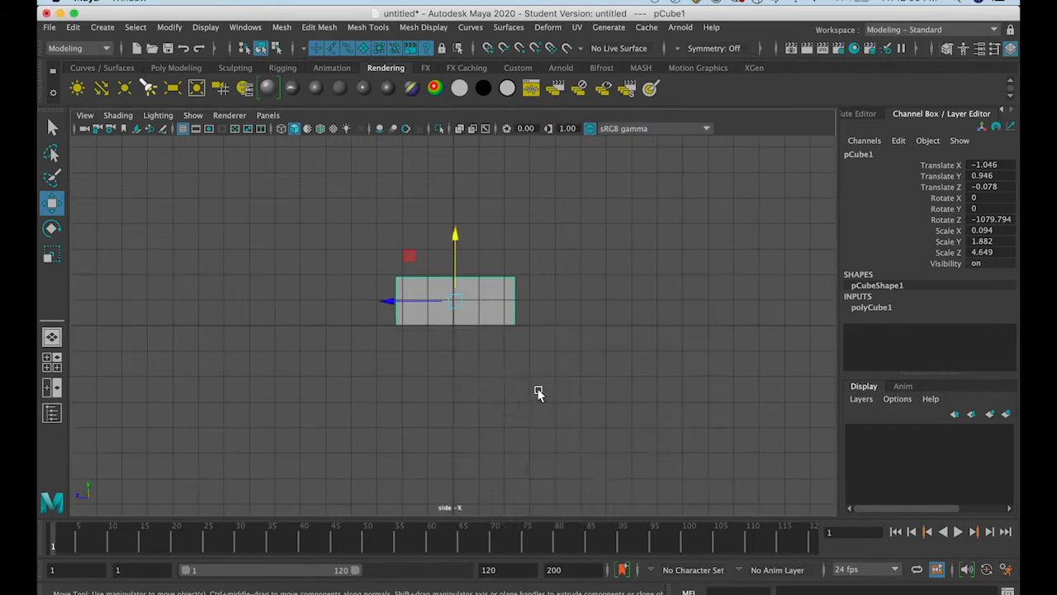
key(space)
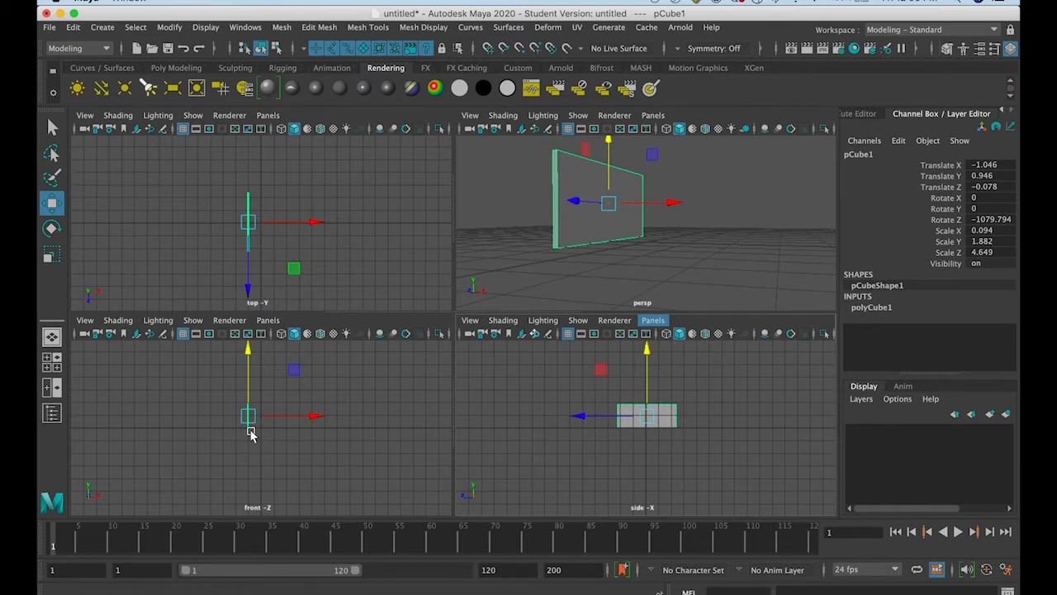
scroll(247, 432, up, 3)
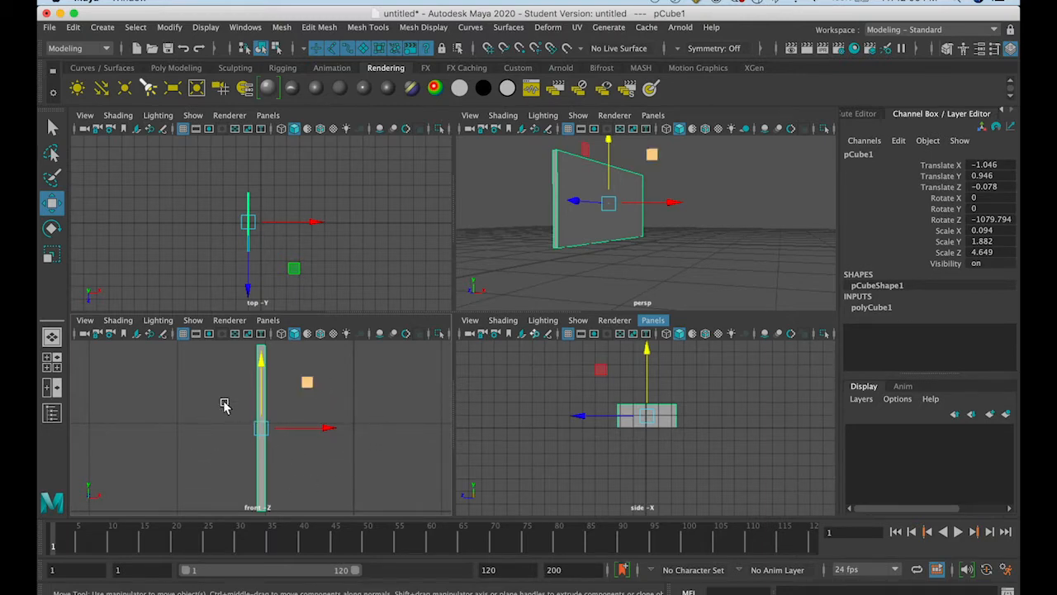
key(space)
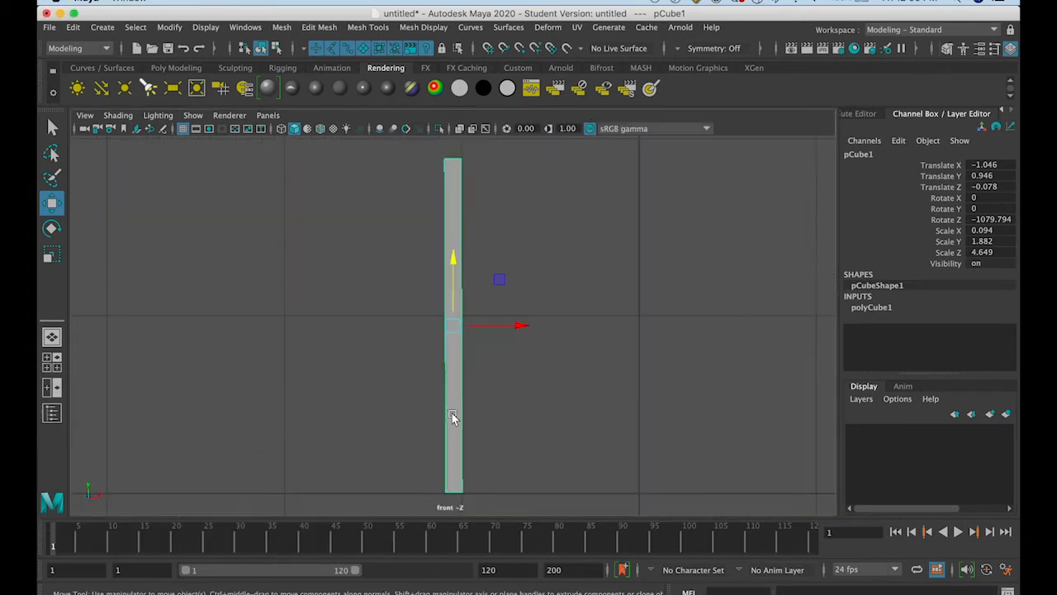
Lower the wall along Y to about 0.938 and check its base against the grid line in the side view
drag(453, 279, 457, 282)
key(space)
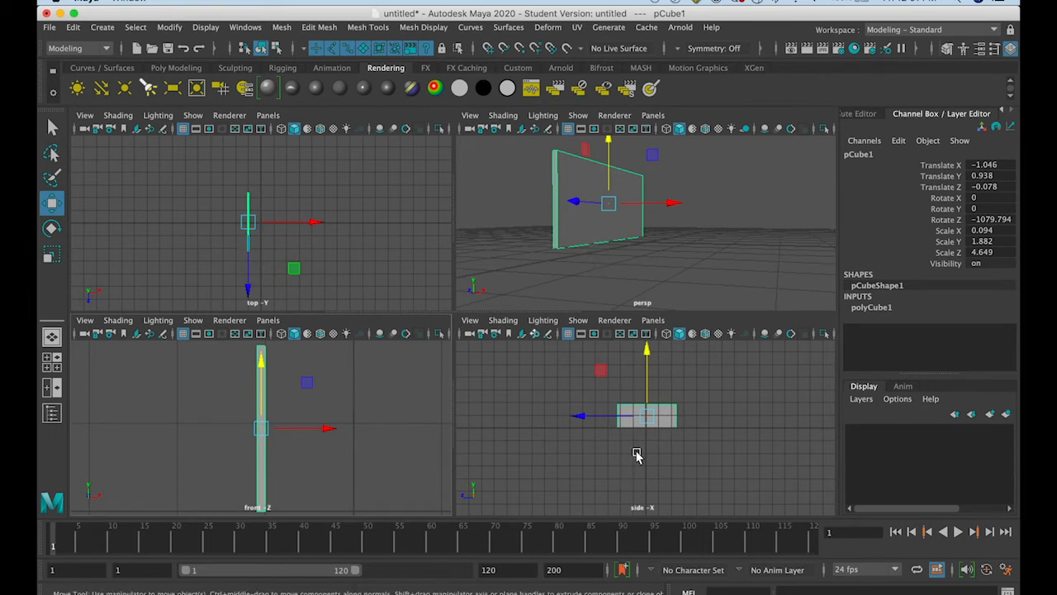
key(space)
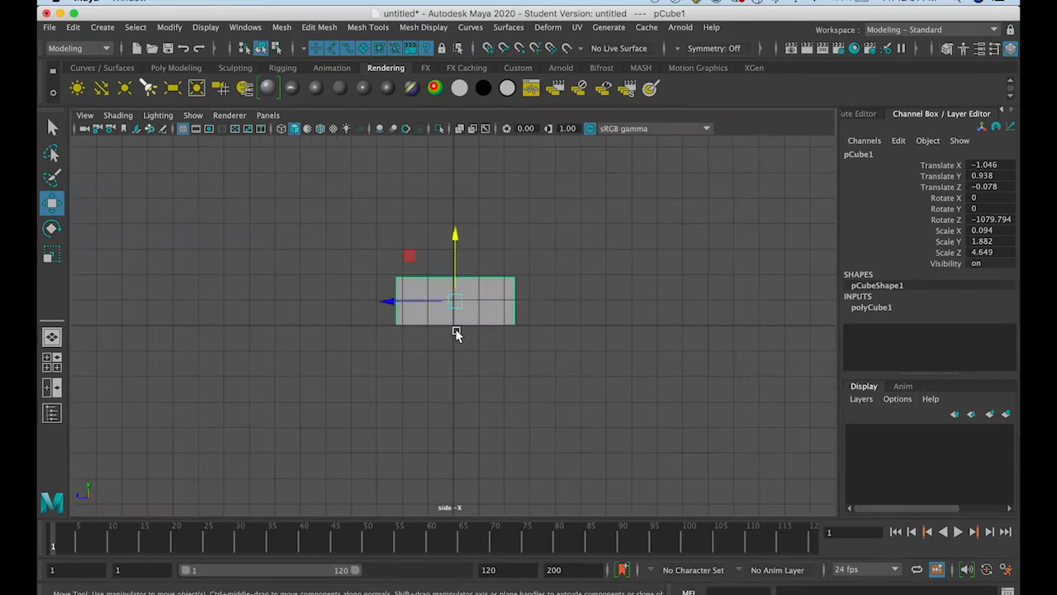
key(f)
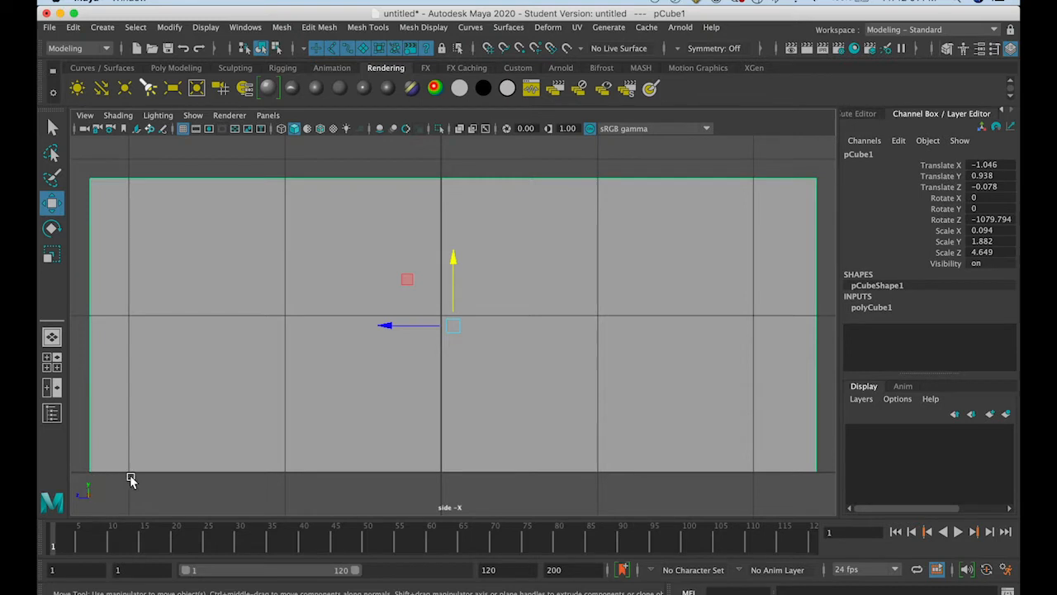
key(space)
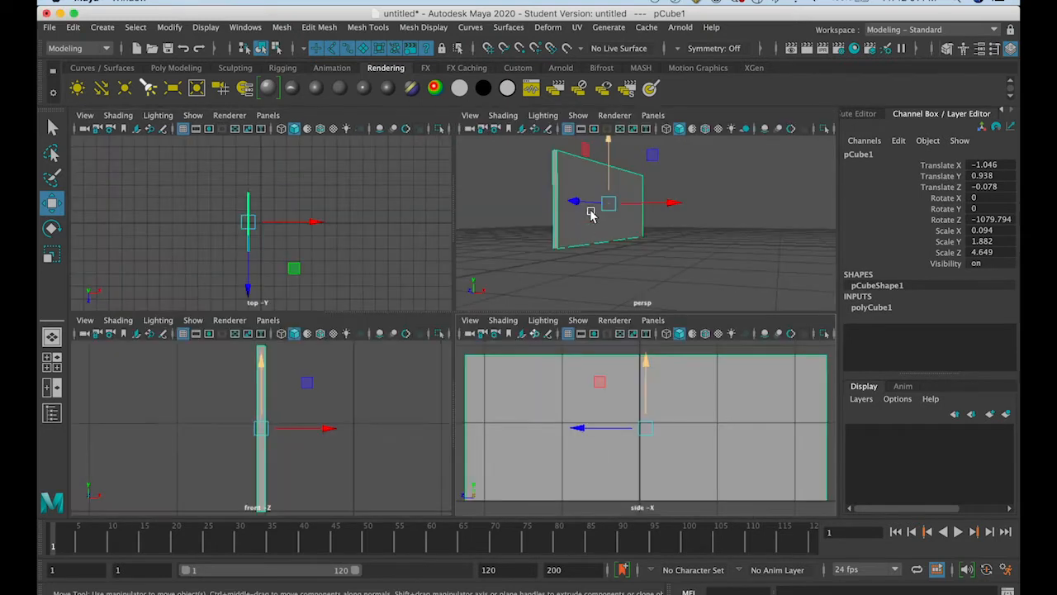
key(space)
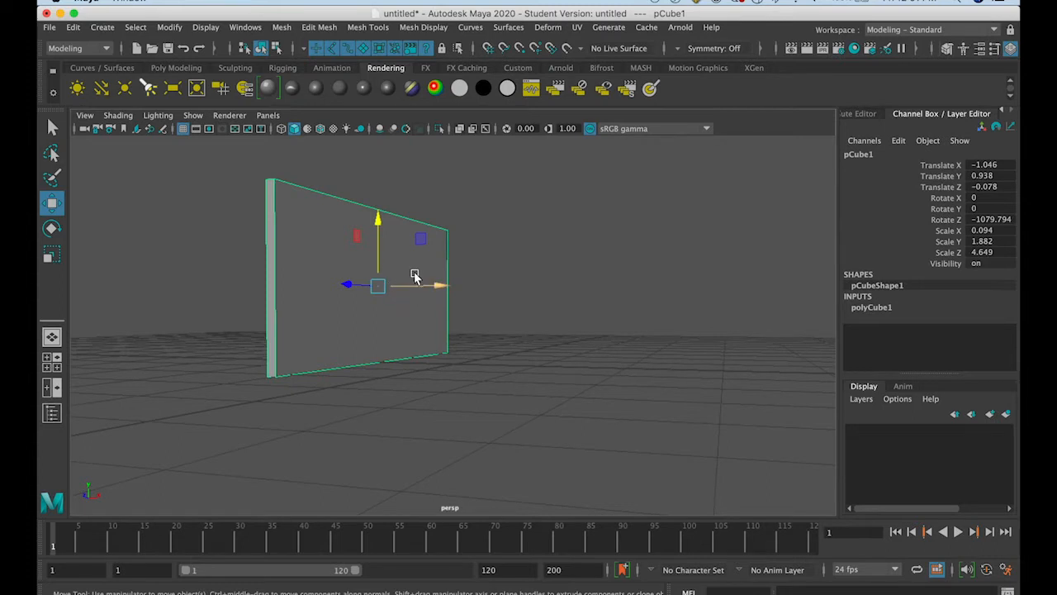
Duplicate the wall and move the copy along X to about 2.956, parallel to the original
click(102, 27)
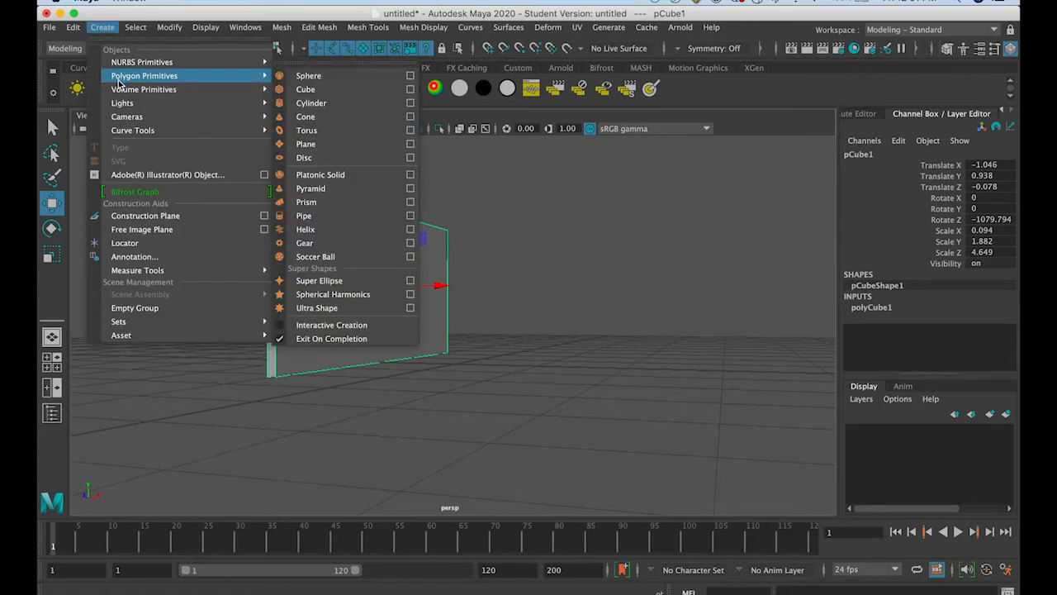
click(107, 30)
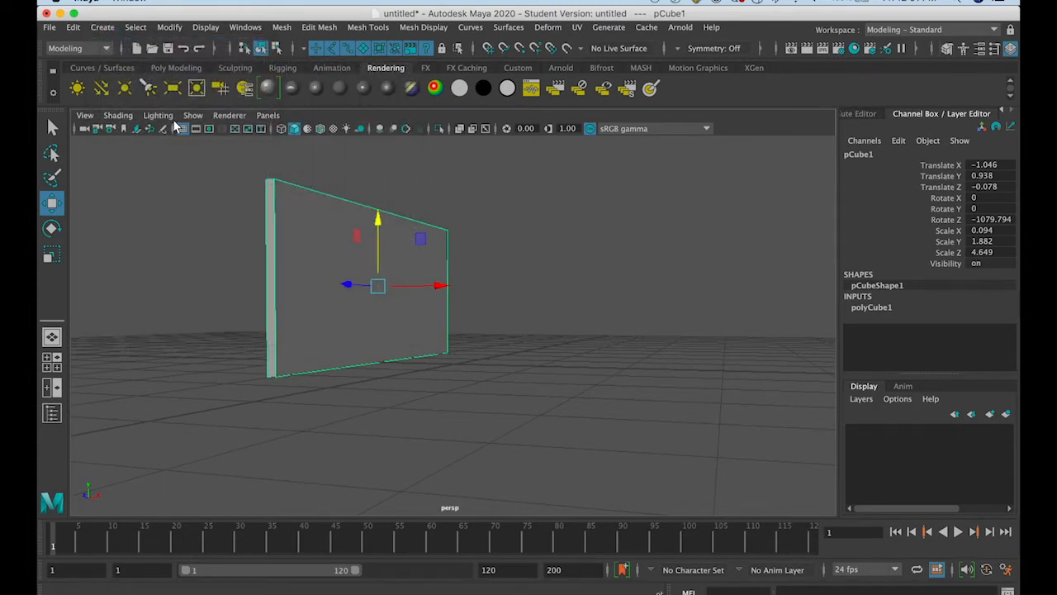
alt+drag(349, 345, 330, 358)
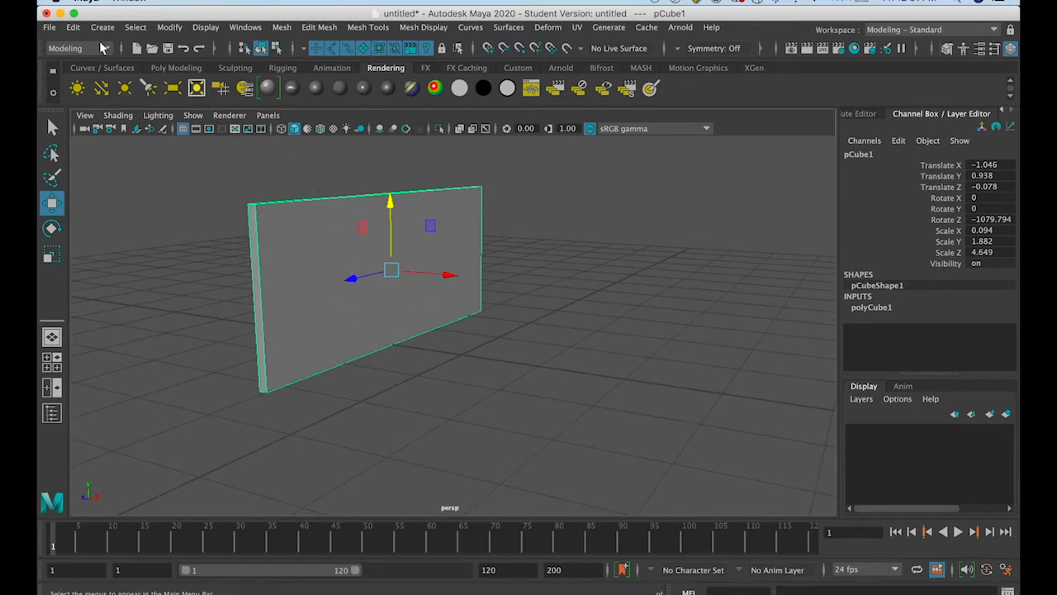
click(73, 28)
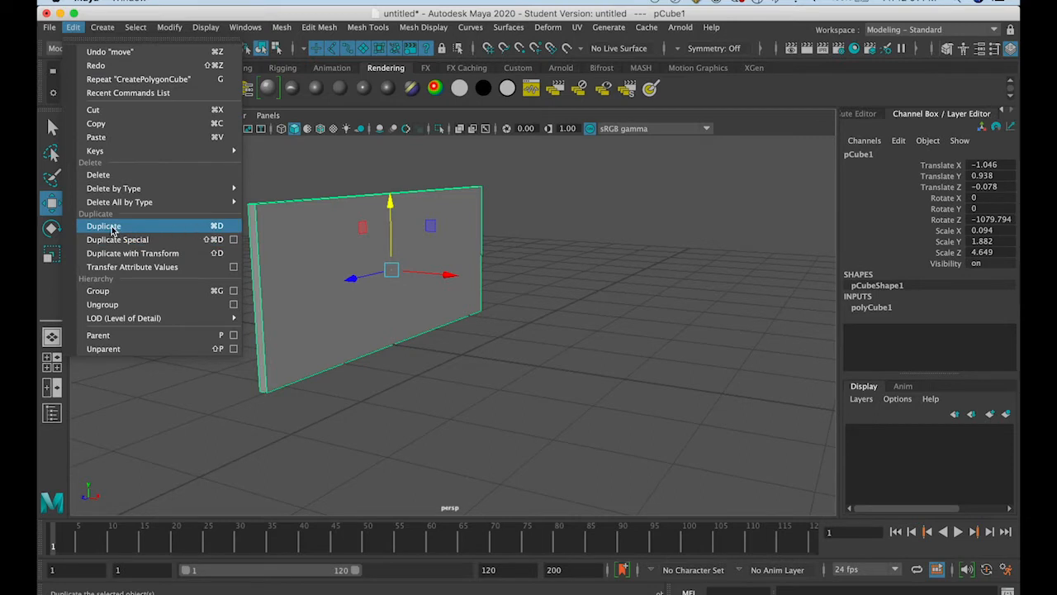
click(213, 227)
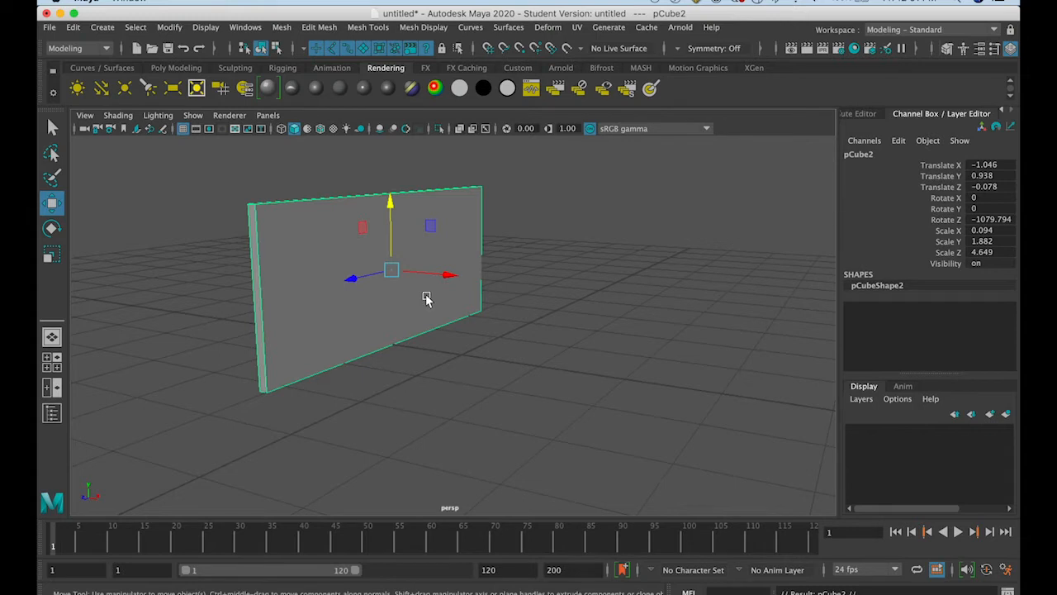
drag(439, 276, 793, 407)
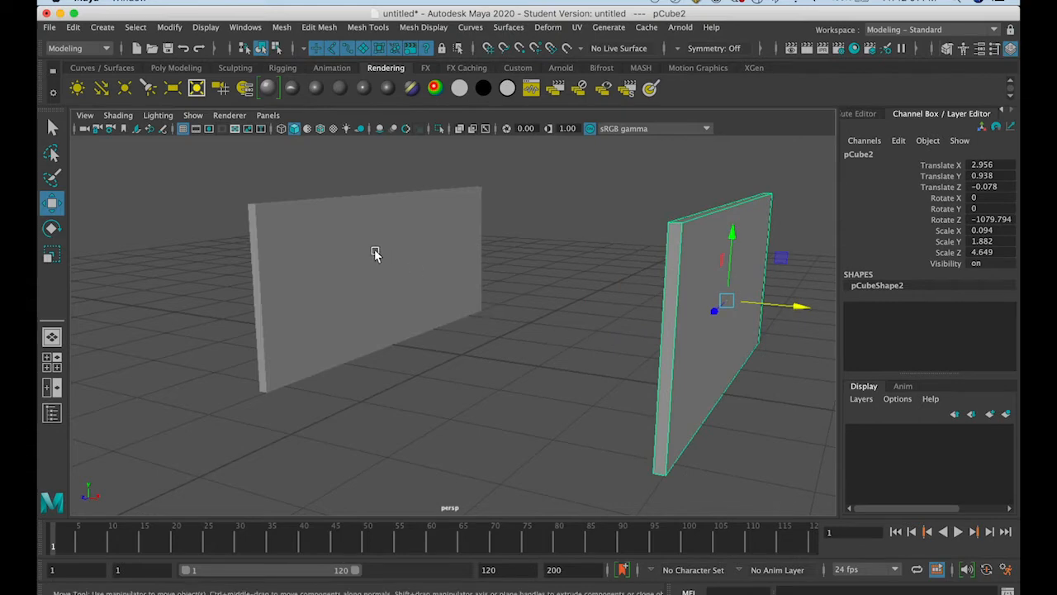
Examine how the original wall and its copy line up in the side orthographic view
click(329, 248)
click(704, 316)
key(shift+f)
key(space)
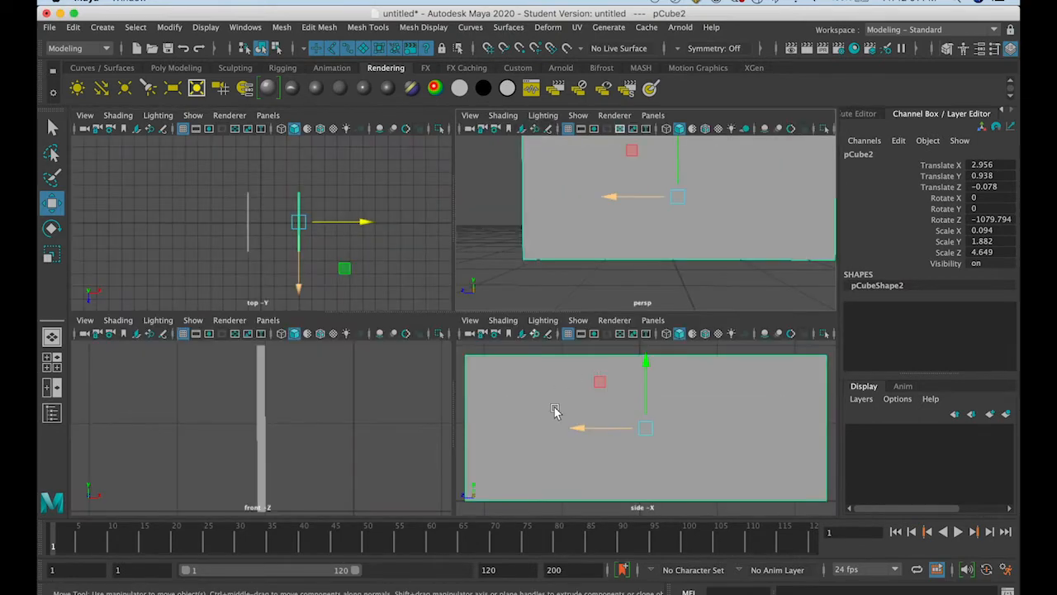
key(space)
scroll(532, 391, down, 5)
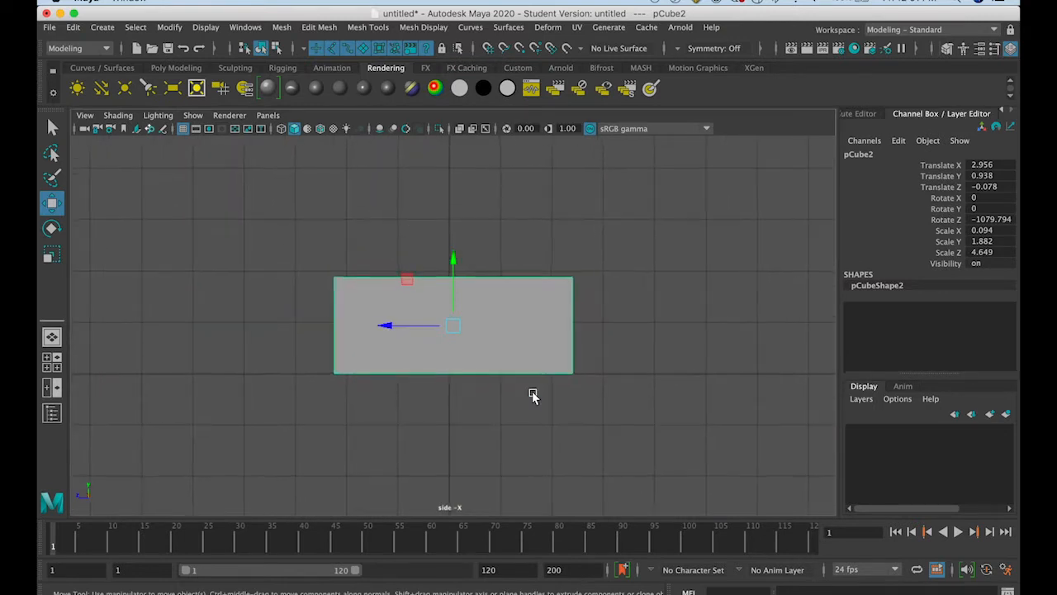
scroll(532, 391, up, 2)
scroll(531, 391, up, 1)
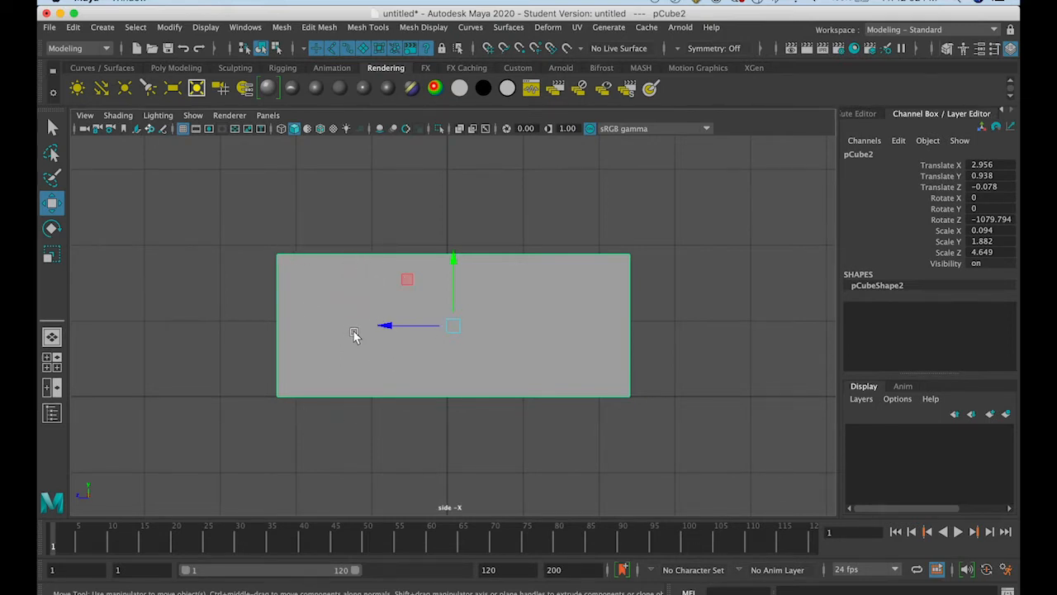
Switch the side view to wireframe display, try moving the copied wall along Z and undo that move
key(4)
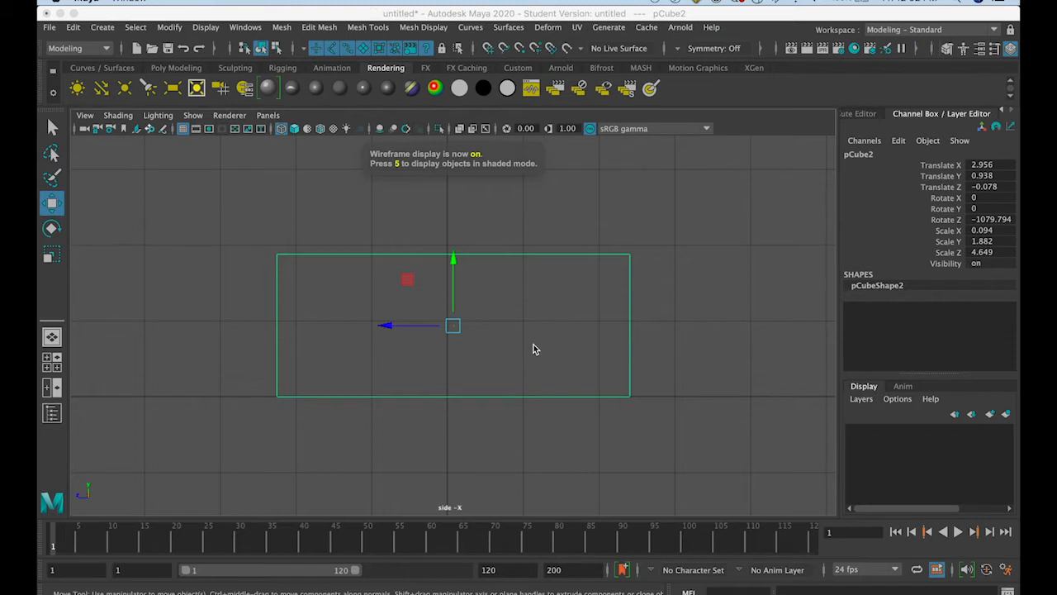
drag(411, 329, 392, 325)
key(super+z)
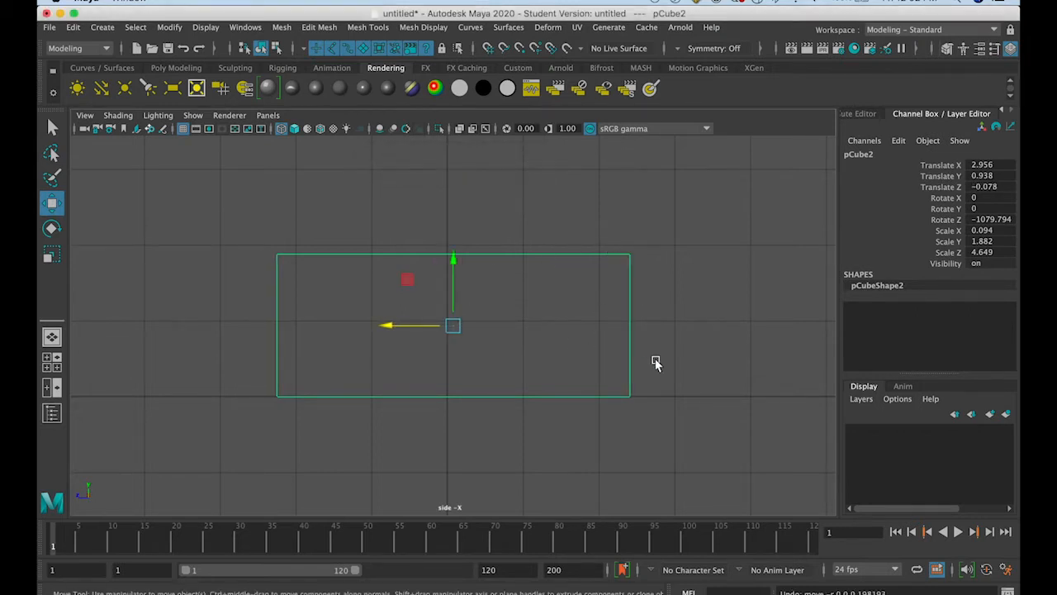
Reapply wireframe shading to the side view and restore its shaded display
click(191, 115)
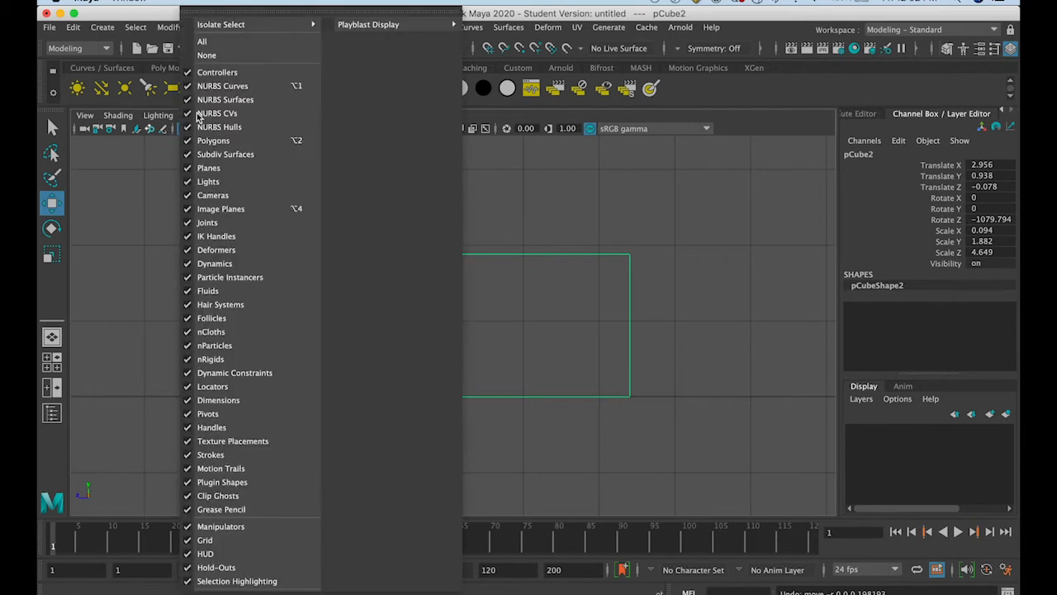
mouse_move(146, 116)
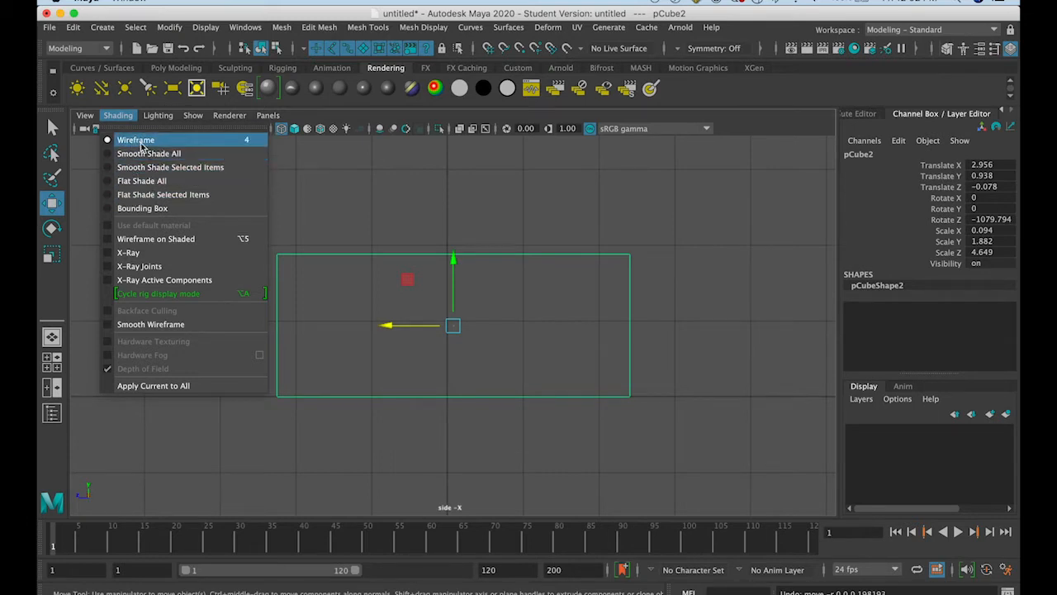
click(141, 142)
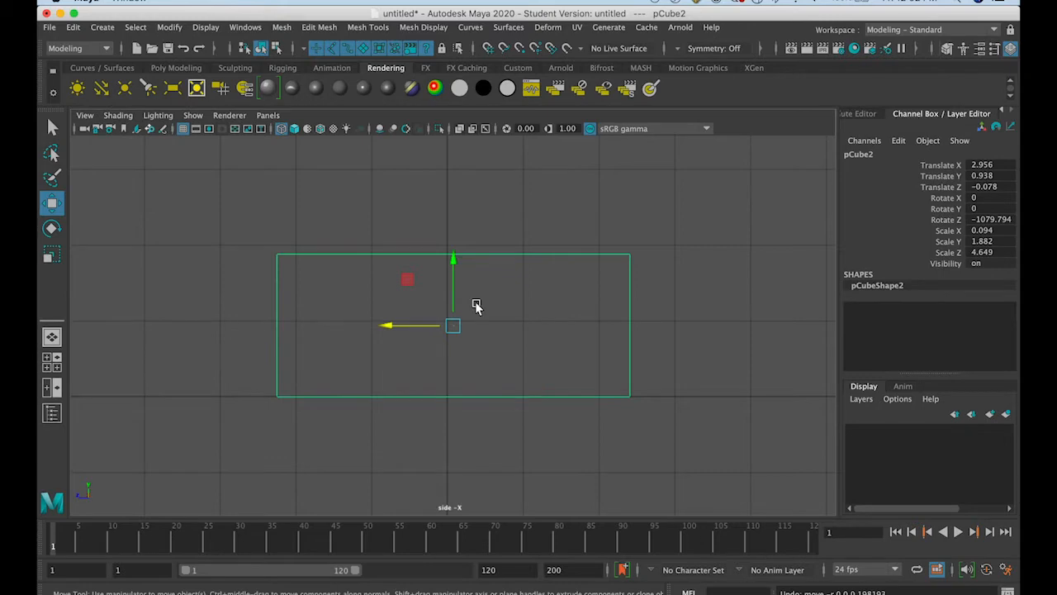
key(5)
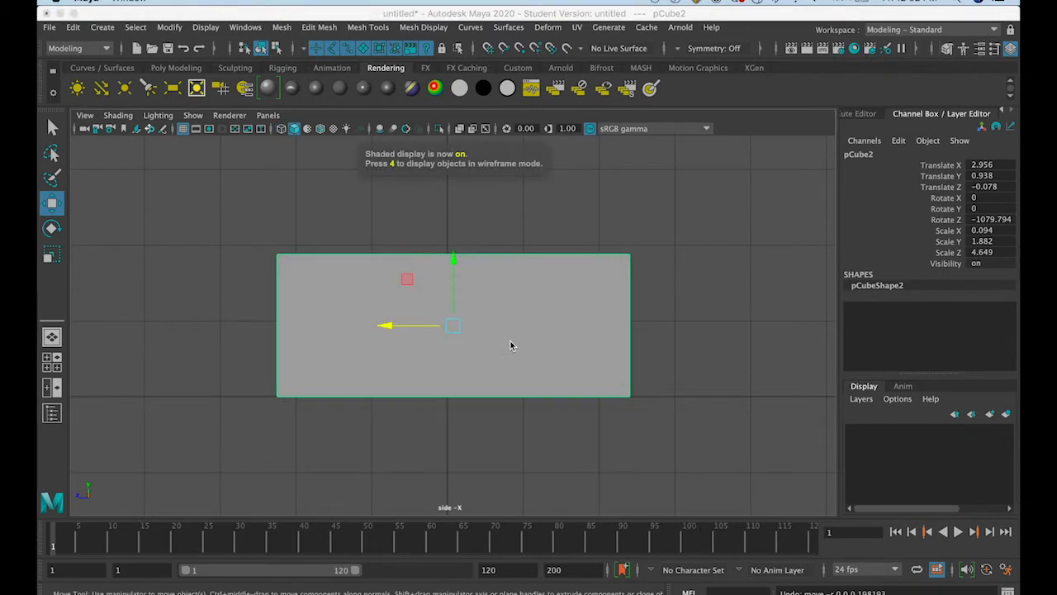
Compare the wireframe and shaded displays of both walls in the perspective view, ending in shaded display
key(space)
key(space)
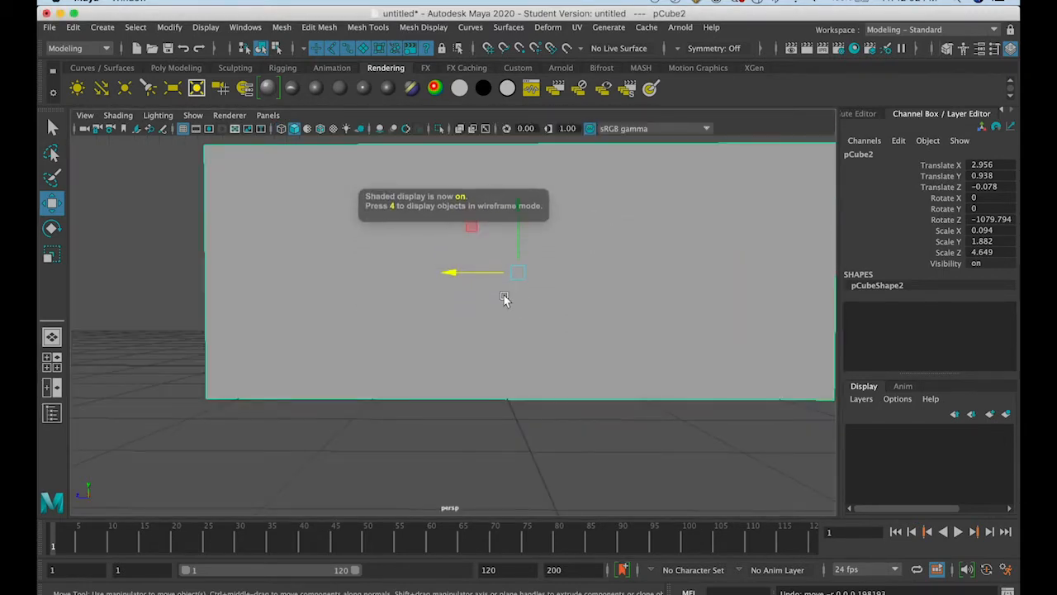
alt+drag(505, 298, 550, 316)
scroll(555, 316, down, 5)
key(4)
key(5)
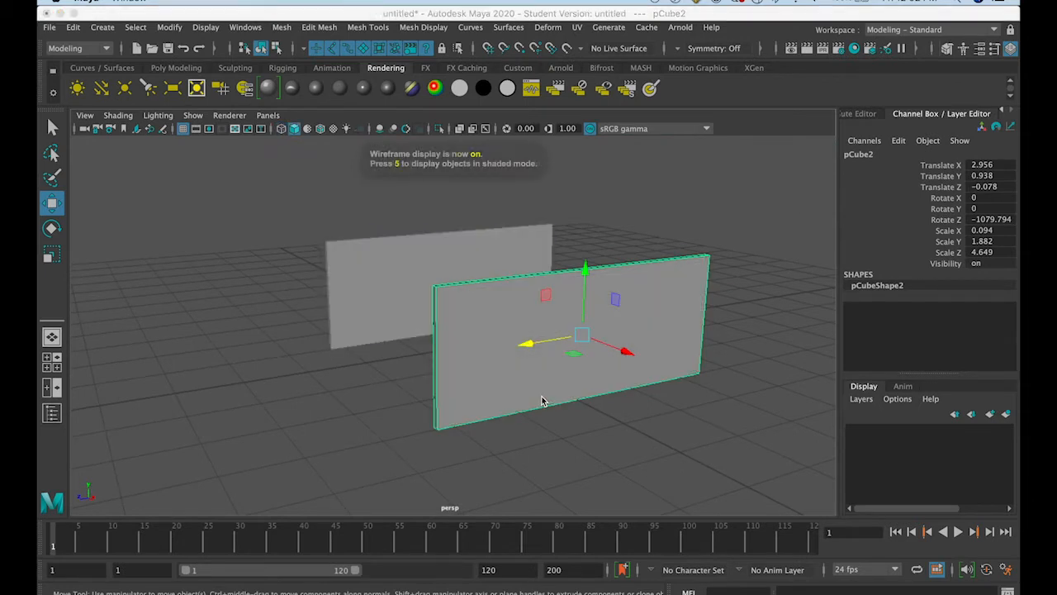
Duplicate the copied wall and move the new duplicate along X to about 1.331, between the other two walls
mouse_move(510, 413)
alt+mouse_down()
mouse_move(561, 396)
mouse_move(581, 401)
mouse_move(561, 432)
mouse_move(673, 353)
mouse_move(644, 350)
mouse_move(692, 314)
mouse_move(619, 314)
mouse_move(738, 349)
mouse_move(652, 317)
mouse_move(590, 316)
alt+mouse_up()
key(super+d)
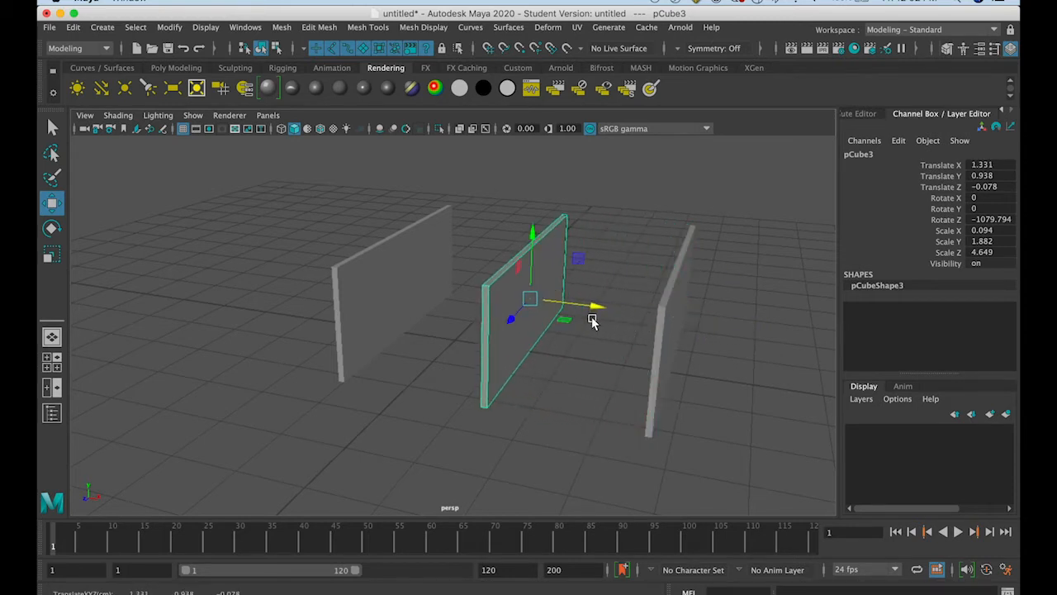
Rotate the middle wall to a Rotate Y of about -89.726 so it stands perpendicular to the other two walls
click(51, 228)
drag(522, 319, 484, 312)
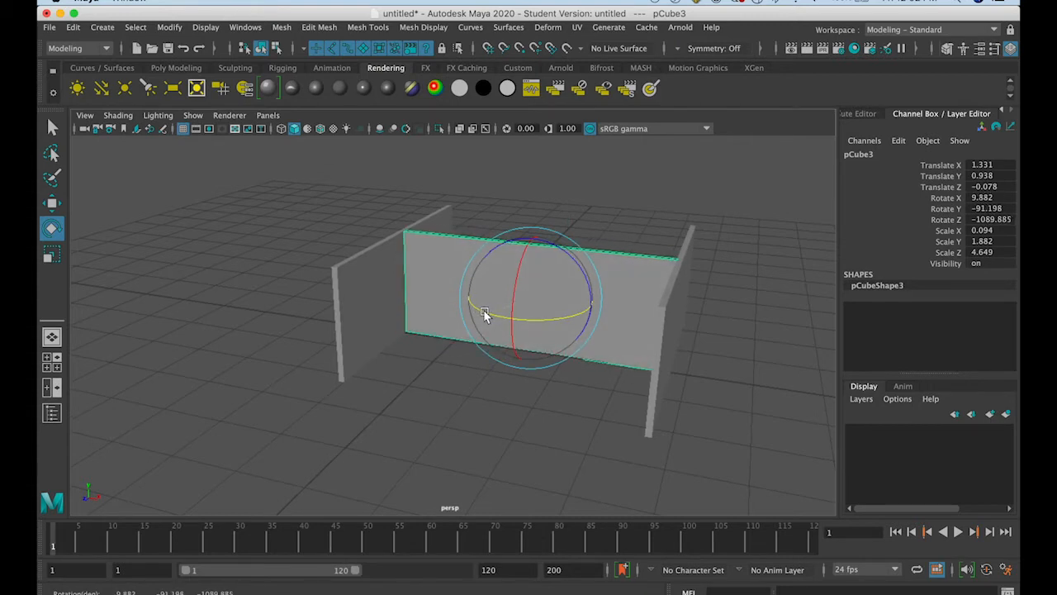
alt+drag(527, 349, 418, 403)
drag(516, 439, 518, 444)
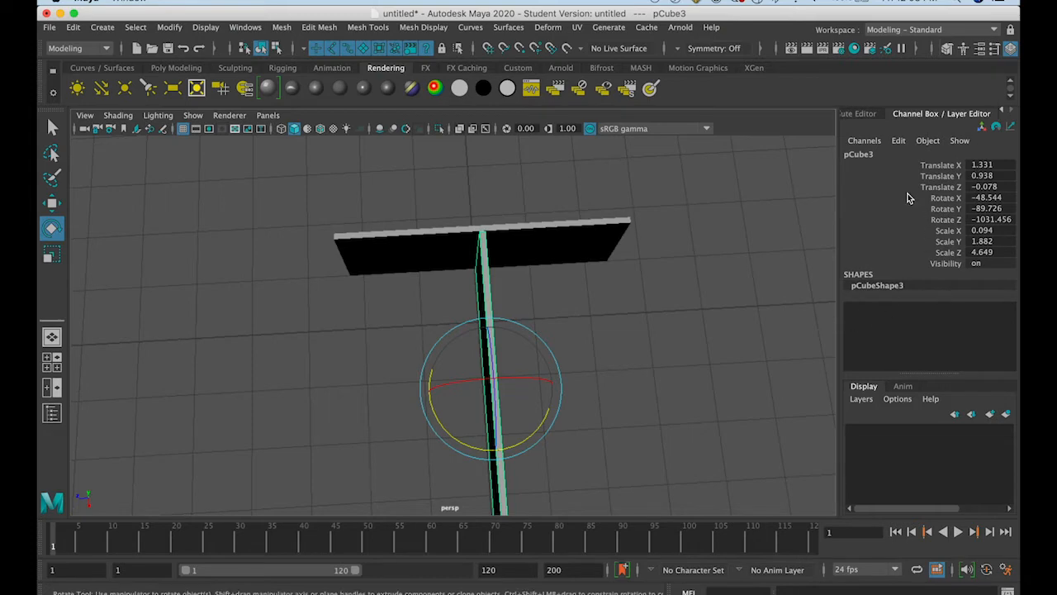
Look through the middle wall's Attribute Editor and the Rotate Tool settings, and return to the Channel Box
click(979, 49)
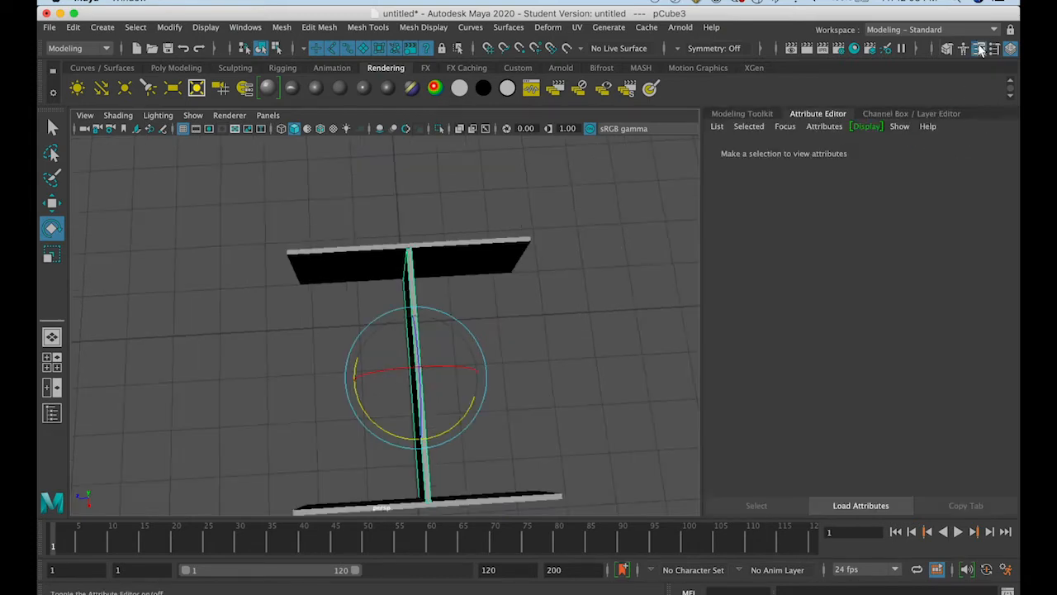
click(949, 49)
click(979, 49)
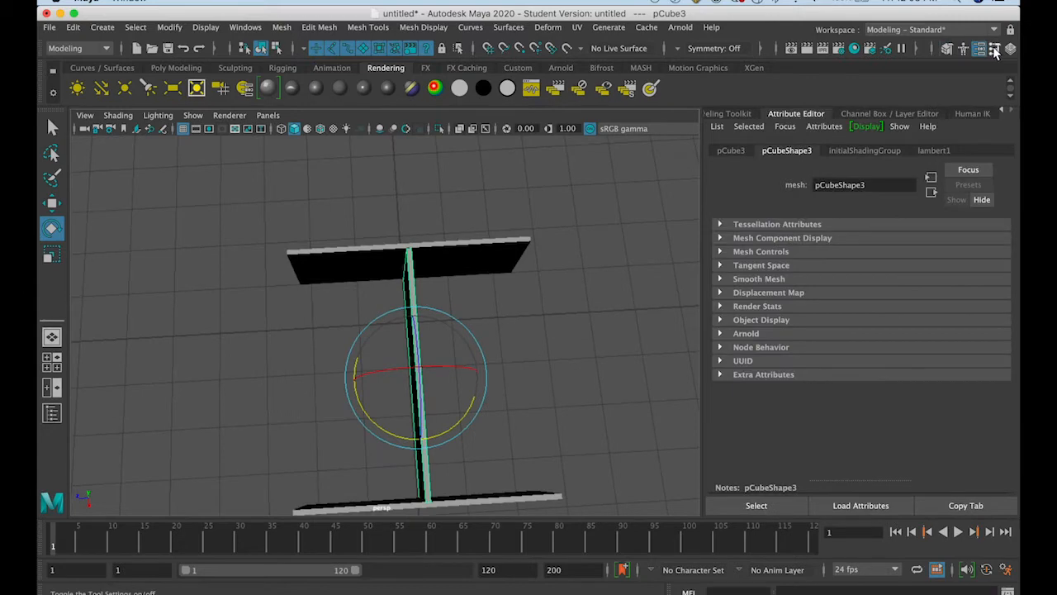
click(996, 48)
click(1010, 49)
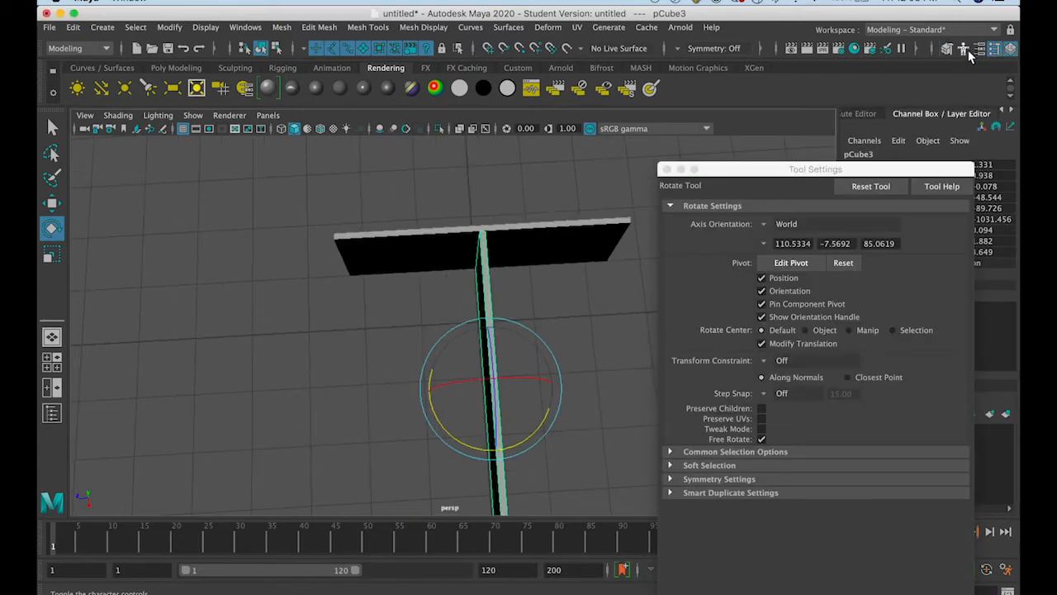
click(979, 48)
click(668, 170)
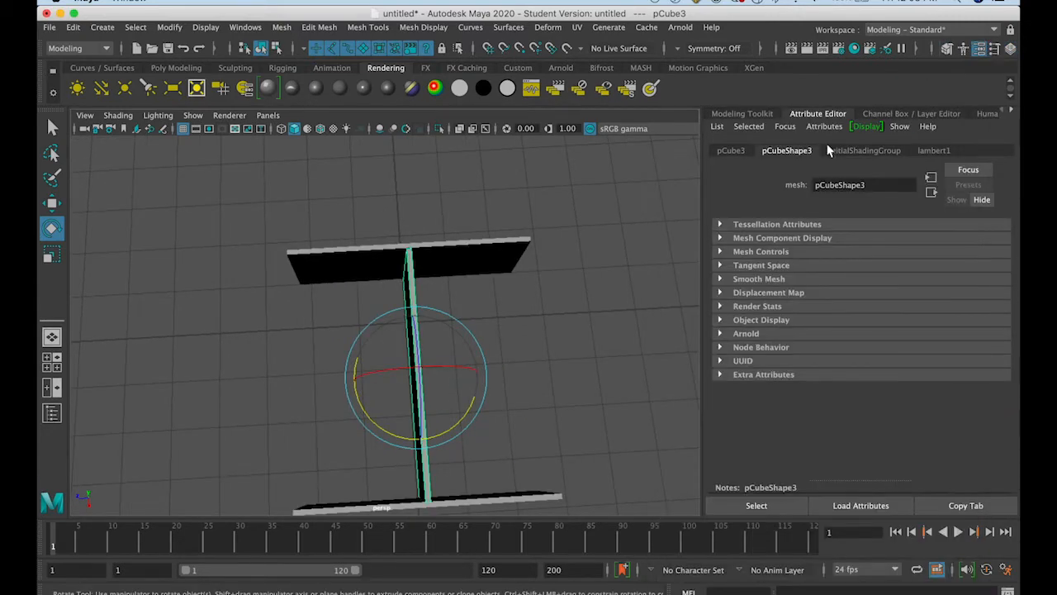
click(1011, 48)
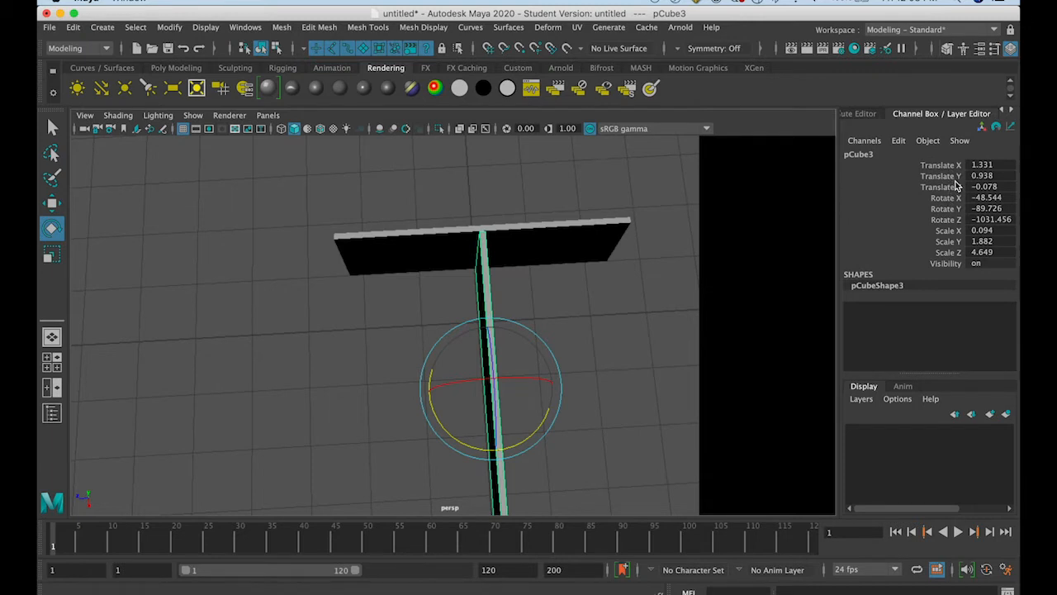
Try Translate X values of 1, 2 and 0 on the middle wall, and finish with Translate X set to 1
click(975, 165)
text(1)
key(Return)
text(2)
key(Return)
text(1)
key(Return)
text(0)
key(Return)
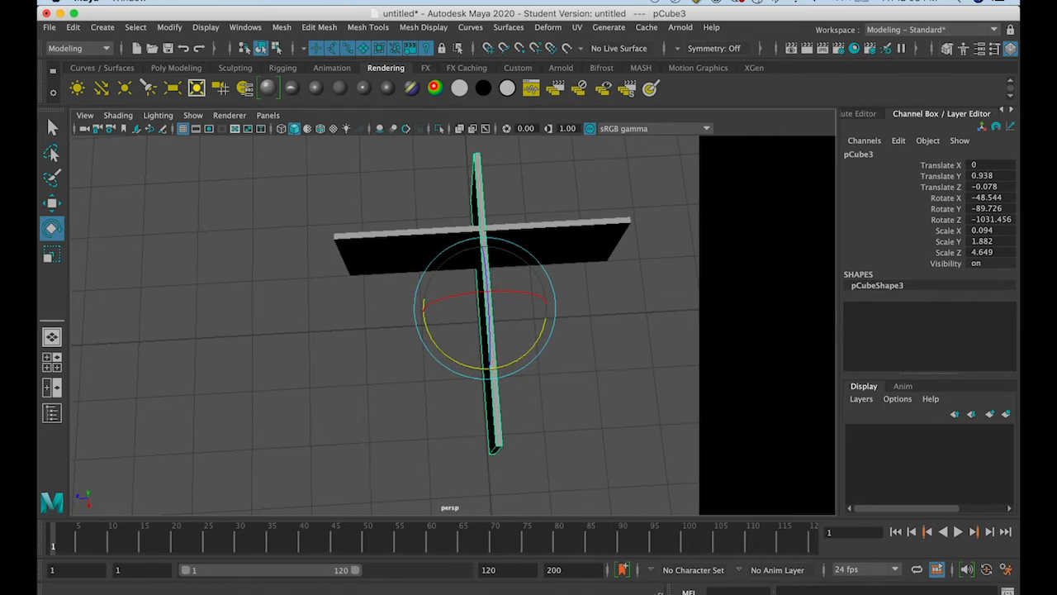
text(1)
key(Return)
Set the middle wall's Translate Y to 1 and view the walls from an angle
click(987, 175)
text(1)
key(Return)
drag(961, 178, 928, 191)
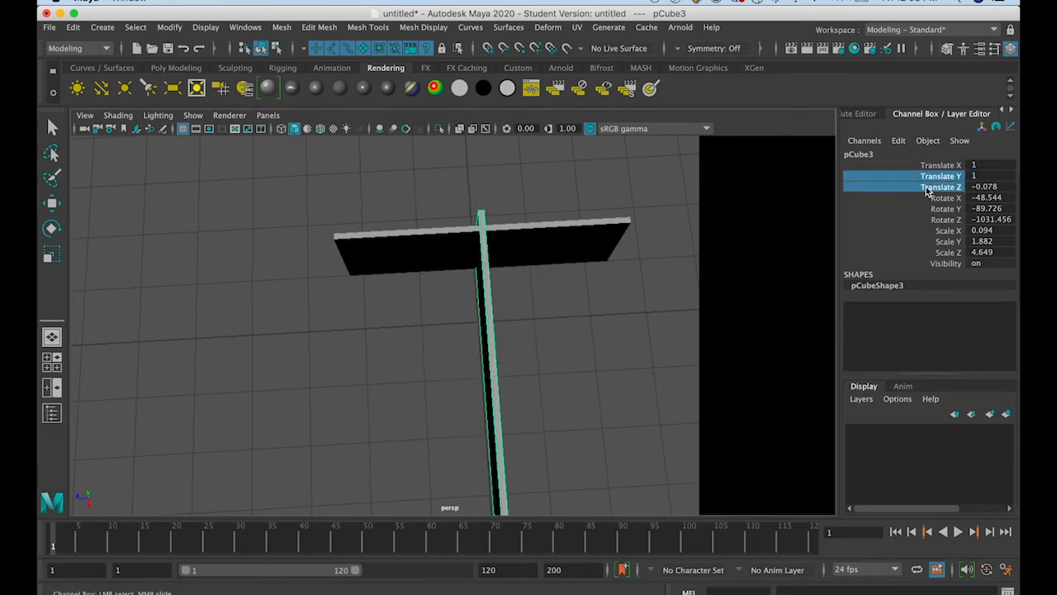
alt+drag(753, 297, 772, 268)
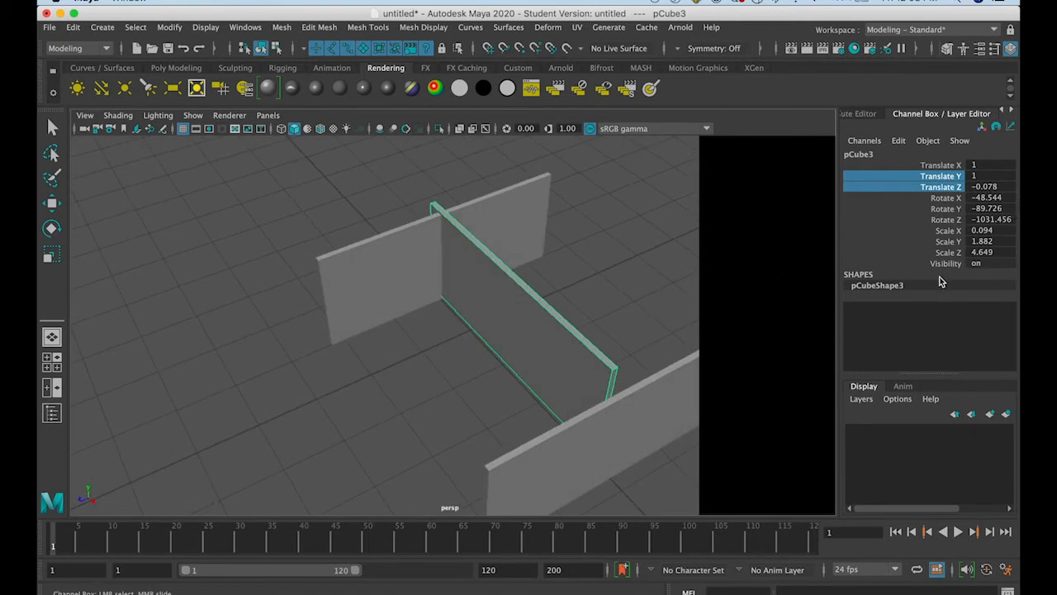
Set the middle wall's Rotate Y to exactly -90 and activate the Move tool
double_click(999, 200)
double_click(997, 210)
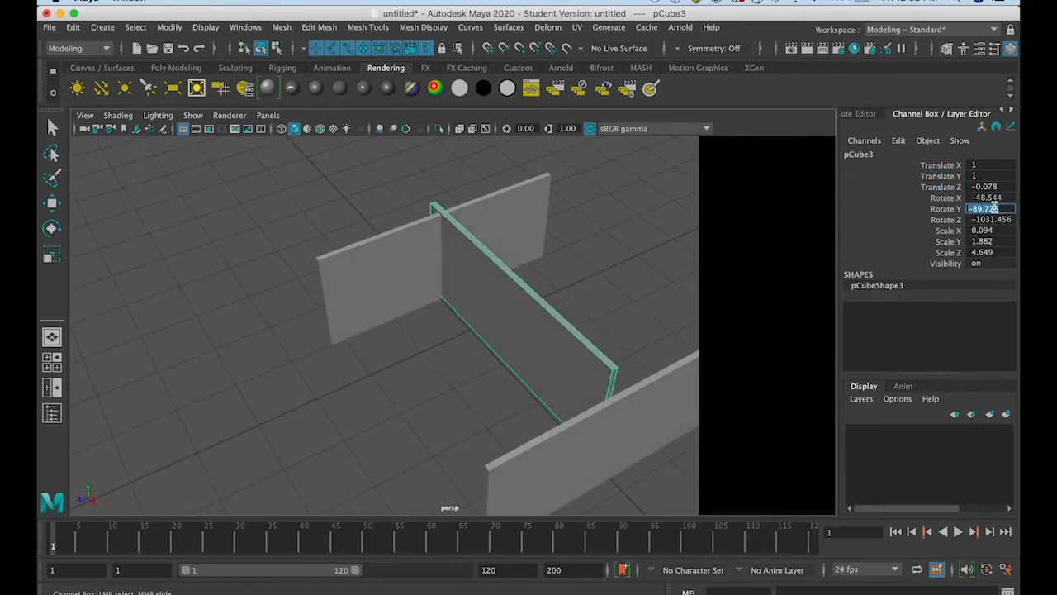
text(-90)
key(Return)
click(51, 203)
key(Tab)
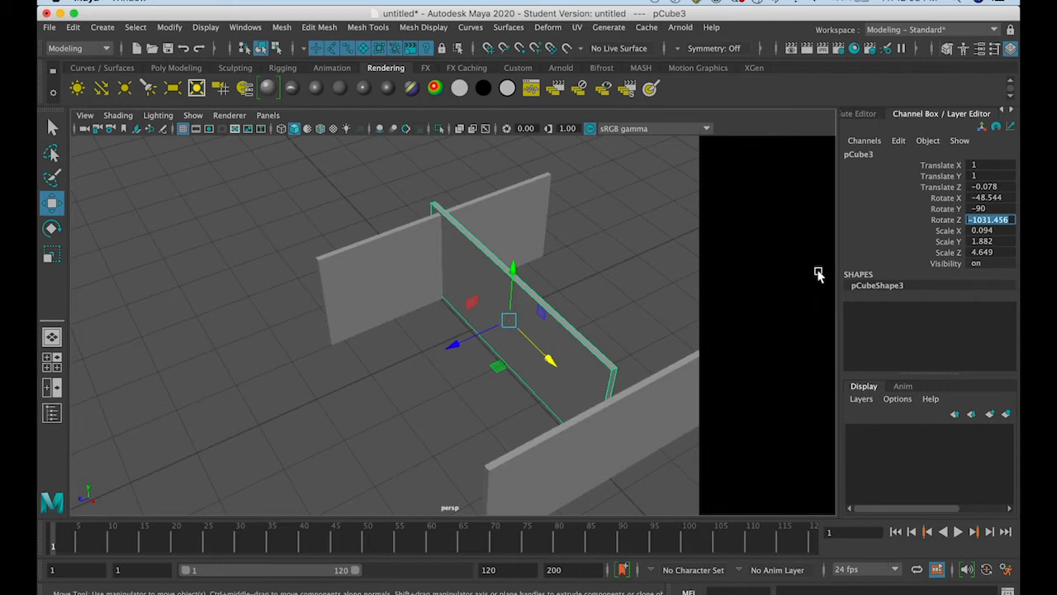
Set the middle wall's Rotate Y to -45
double_click(983, 209)
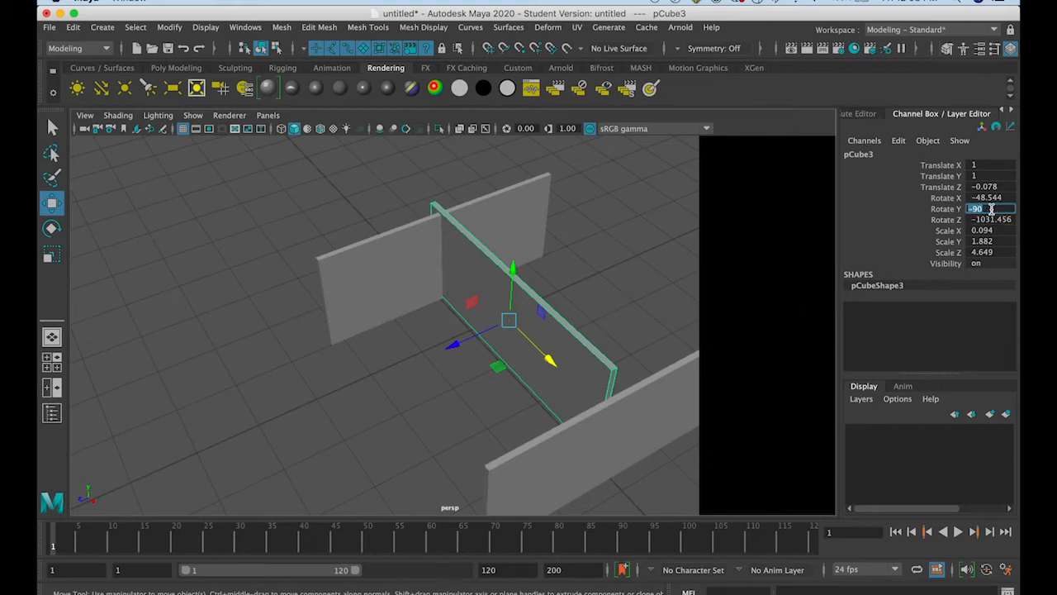
text(-45)
key(Return)
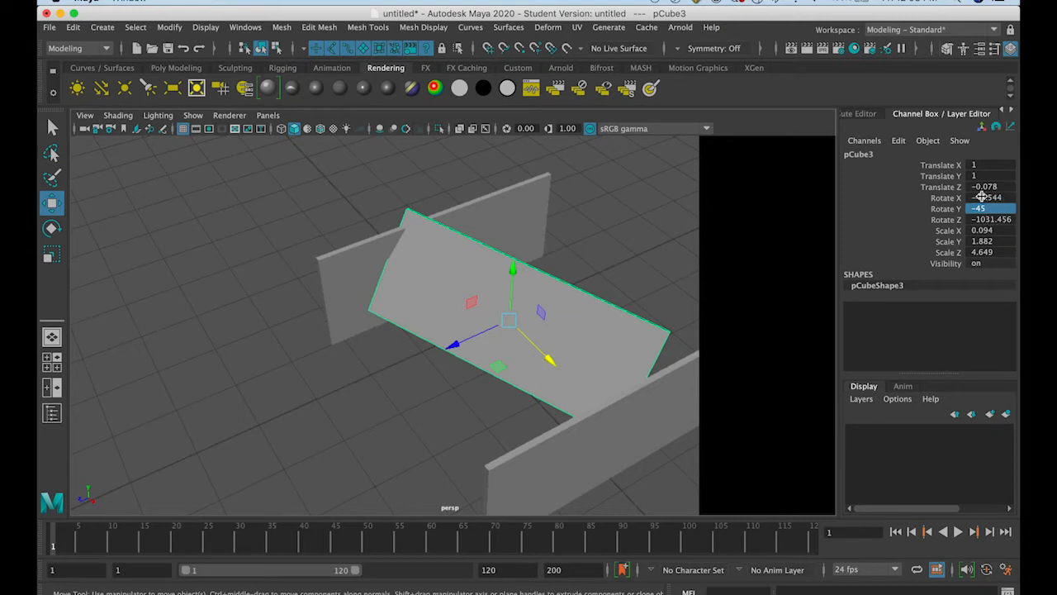
Reset the middle wall's Rotate Z and Rotate X to 0 so that it stands upright
double_click(982, 219)
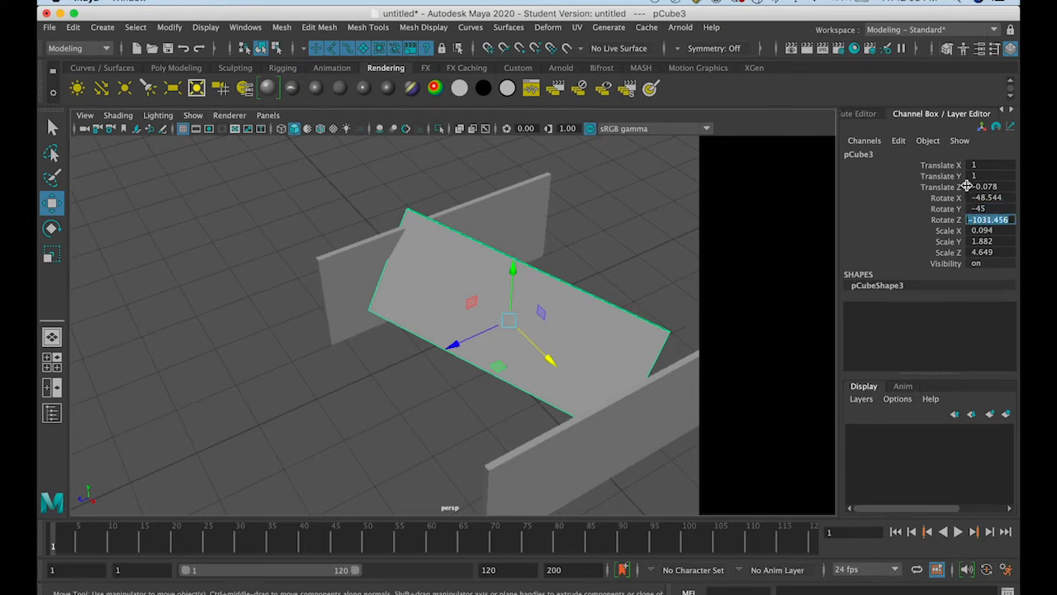
text(0)
key(Tab)
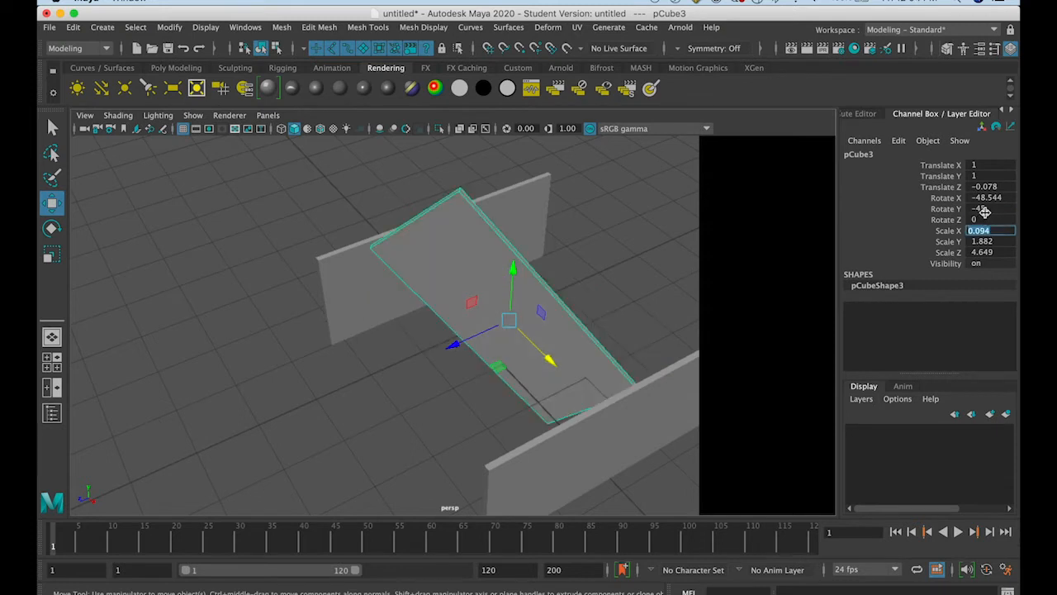
double_click(992, 198)
text(0)
key(Return)
mouse_move(572, 356)
alt+mouse_down()
mouse_move(574, 407)
mouse_move(575, 373)
alt+mouse_up()
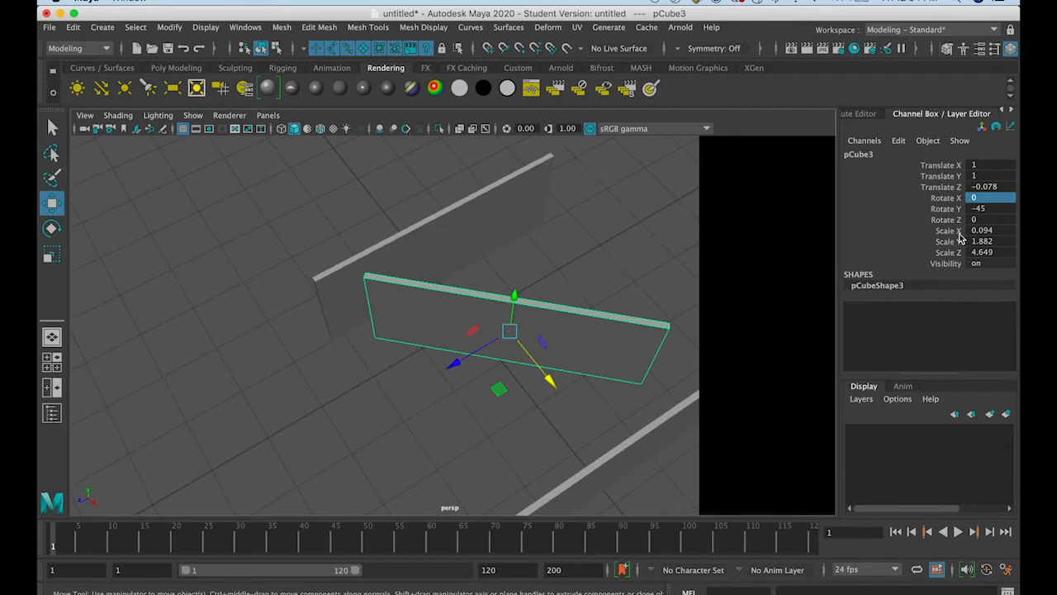
Try Rotate Y values of 90 and -90 on the middle wall and activate the Rotate tool
double_click(988, 209)
text(90)
key(Return)
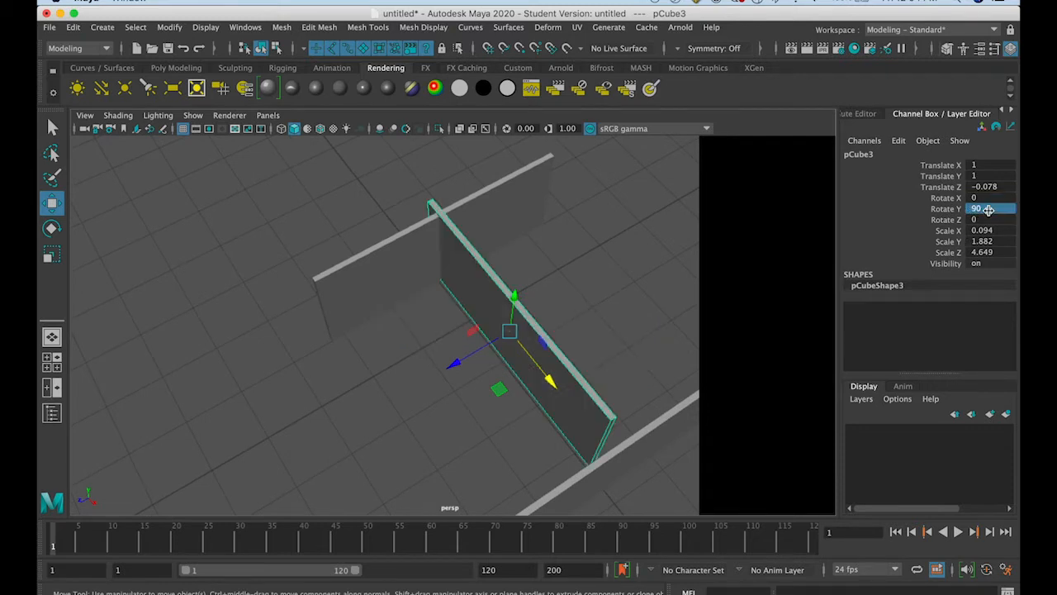
double_click(985, 209)
key(e)
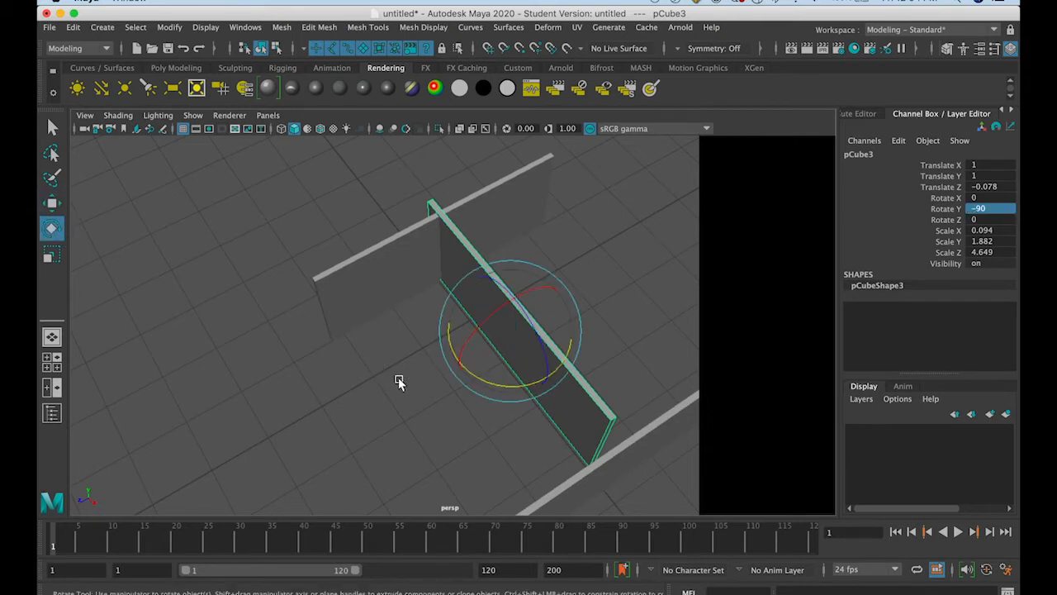
Rotate the middle wall around Y with the manipulator to about -58, and set its Rotate Y to exactly -60
drag(489, 384, 522, 343)
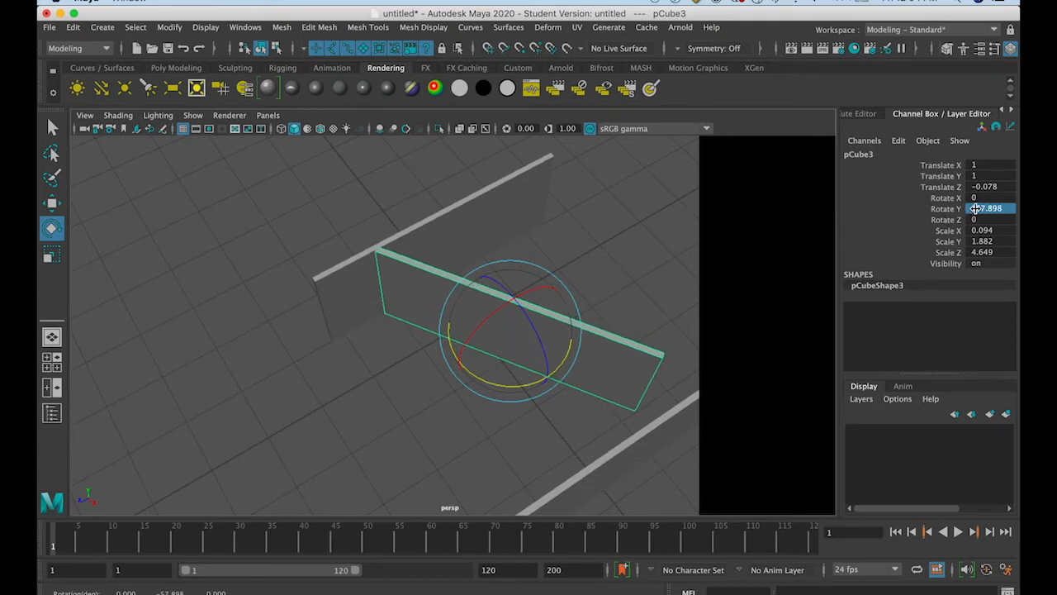
text(-60)
key(Return)
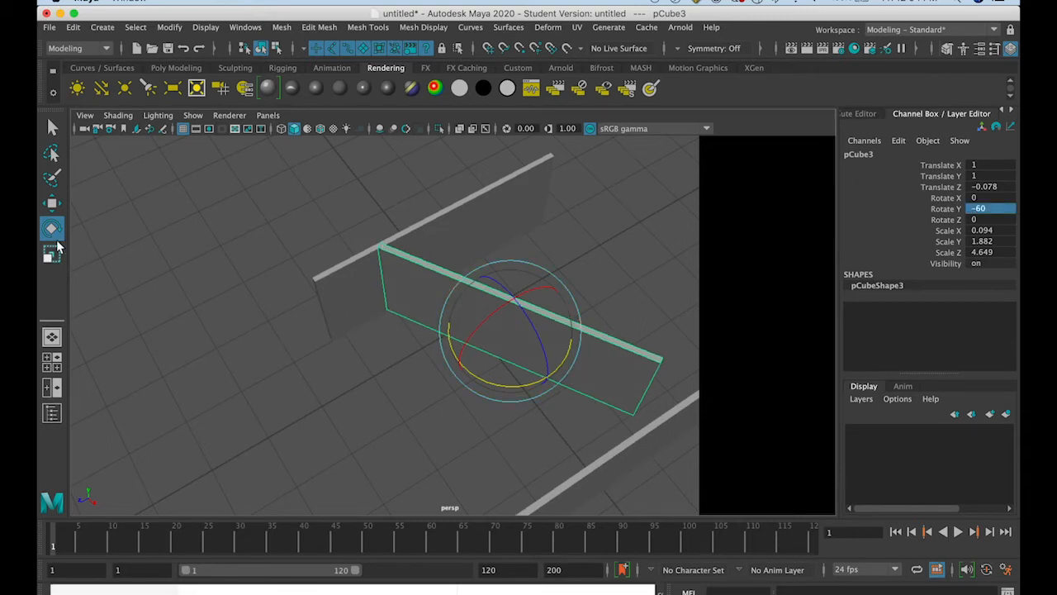
Set the middle wall's Rotate Y to 90 and move it to about Translate X 1.233 and Translate Z -2.315 as the back wall
click(52, 203)
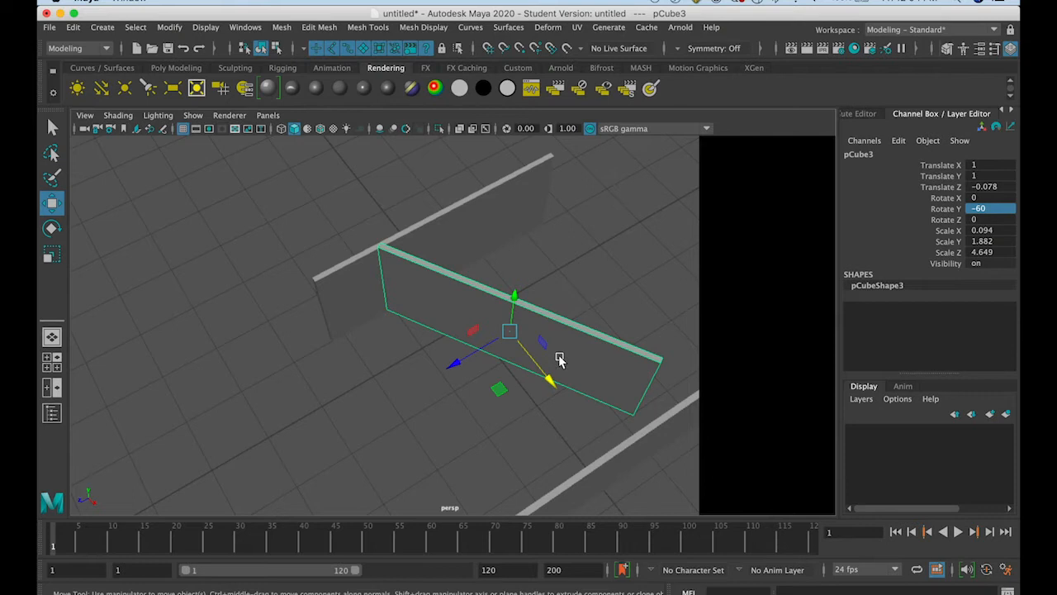
drag(545, 378, 558, 392)
text(90)
key(Return)
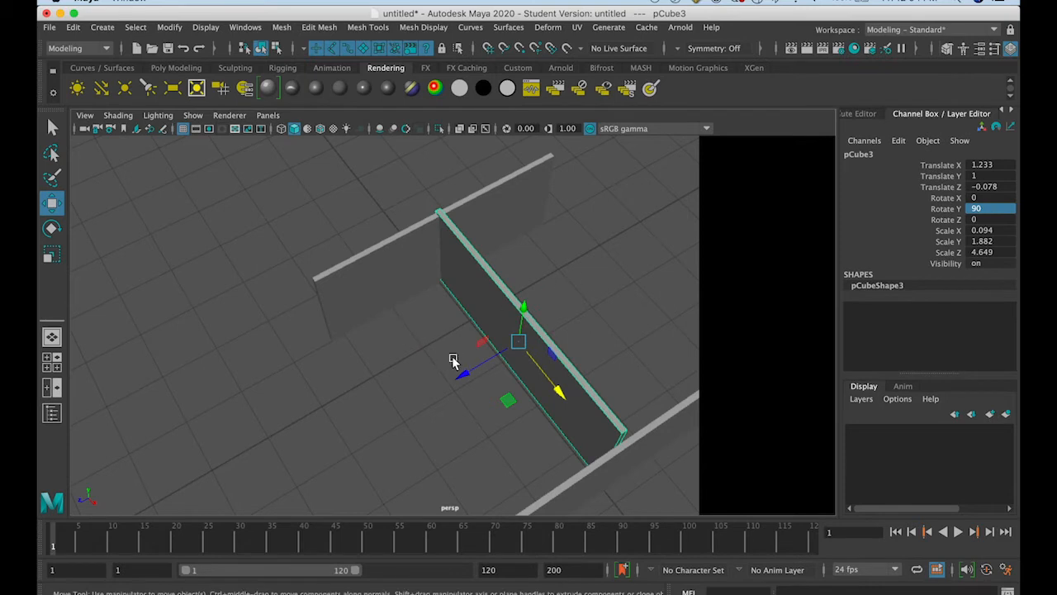
drag(466, 377, 591, 328)
alt+drag(546, 295, 552, 395)
Set Translate Y to 0 on the two side walls and on the back wall
click(999, 175)
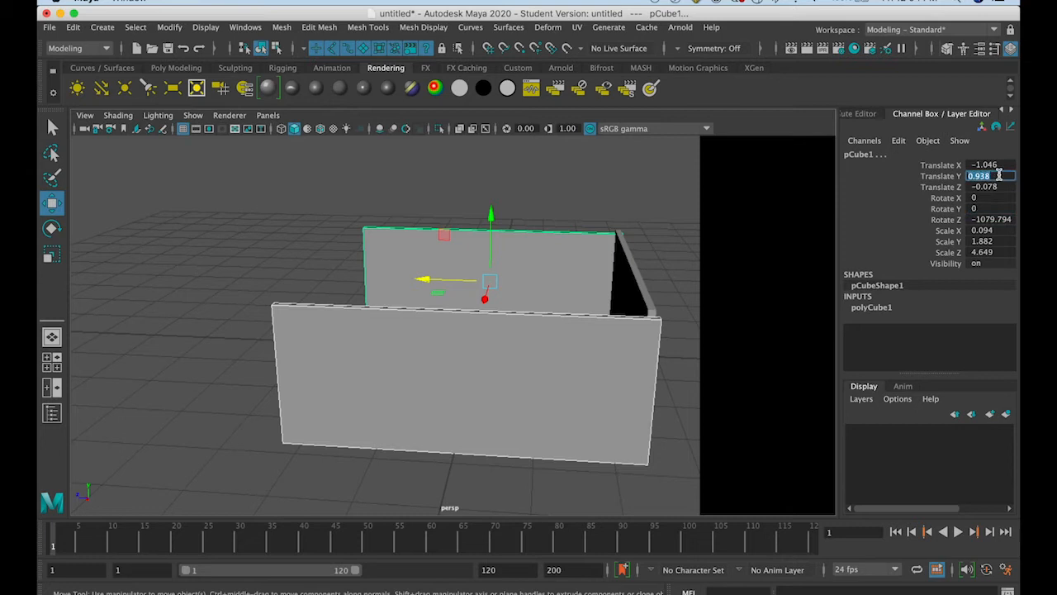
text(0)
key(Return)
click(625, 272)
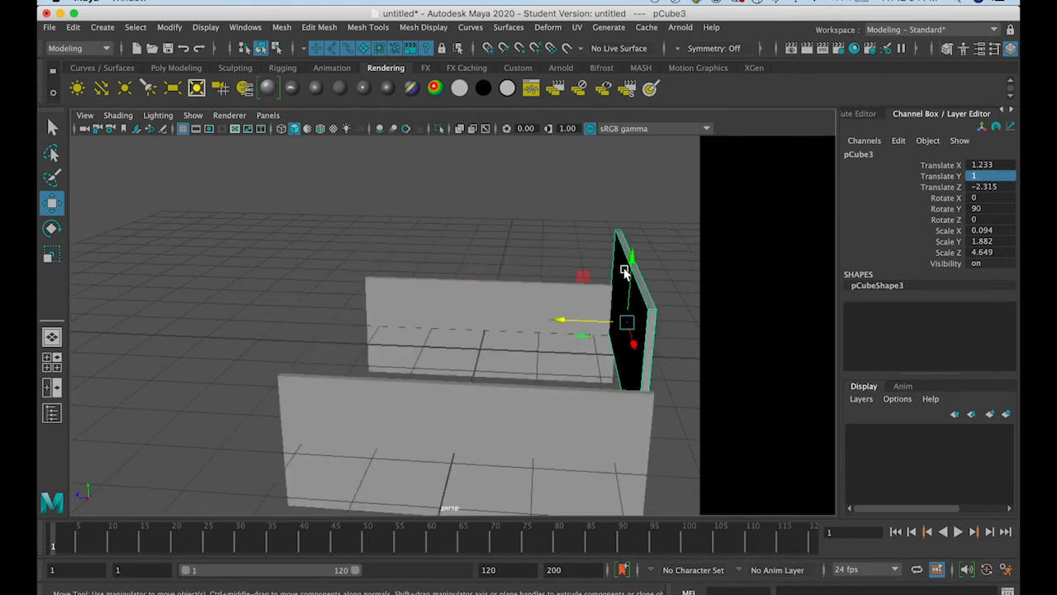
click(990, 174)
text(0)
key(Return)
Select all three walls and raise them together to about Translate Y 0.934 so that they stand on the grid
alt+drag(561, 299, 551, 323)
shift+click(488, 300)
shift+click(575, 413)
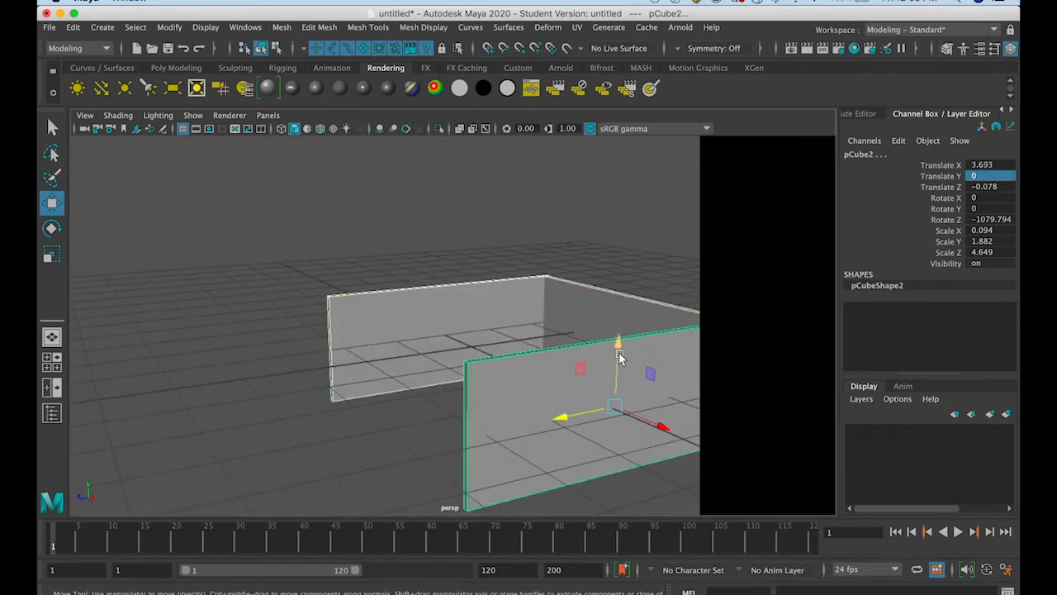
drag(620, 354, 573, 323)
Move the second side wall inward to about Translate X 3.613 to meet the back wall's end, and clear the selection
alt+drag(649, 347, 672, 330)
click(640, 256)
click(610, 299)
drag(654, 307, 540, 264)
drag(361, 230, 643, 296)
click(440, 227)
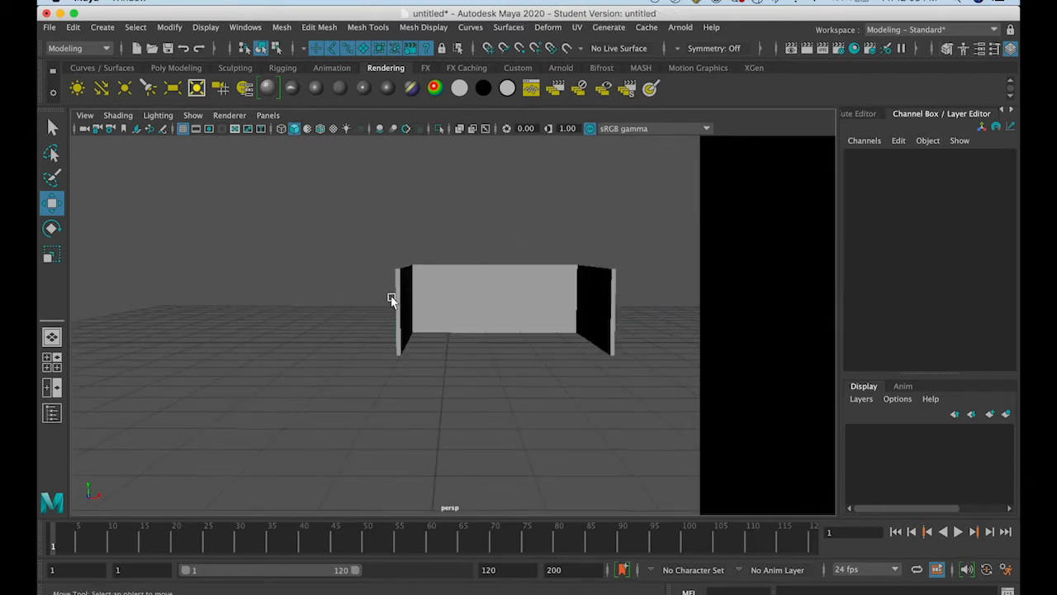
Select all three walls and inspect the room from its open side in the full-size perspective view
click(403, 295)
shift+click(463, 285)
click(602, 285)
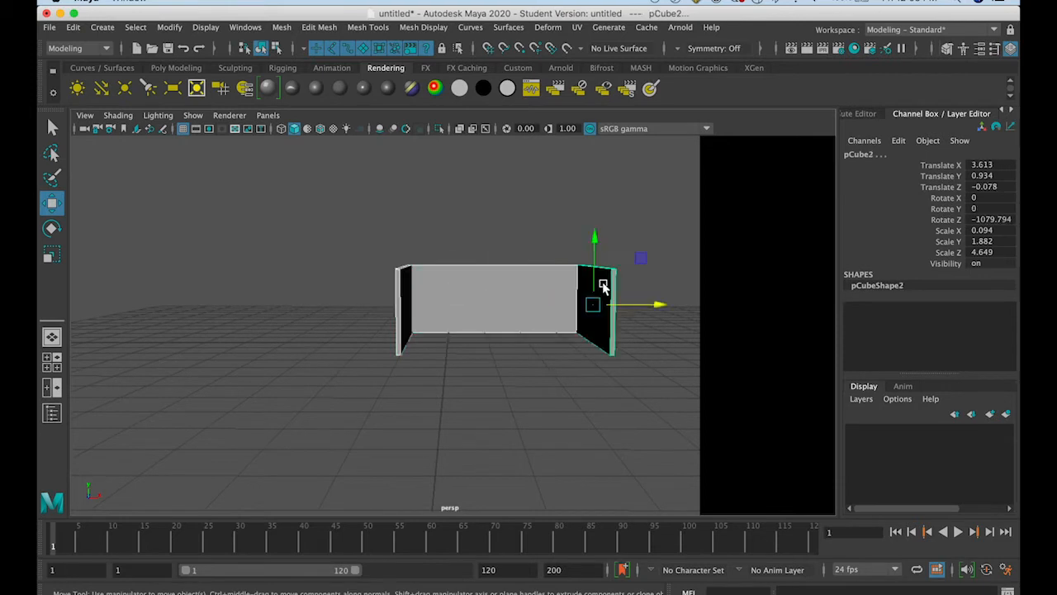
scroll(603, 285, up, 5)
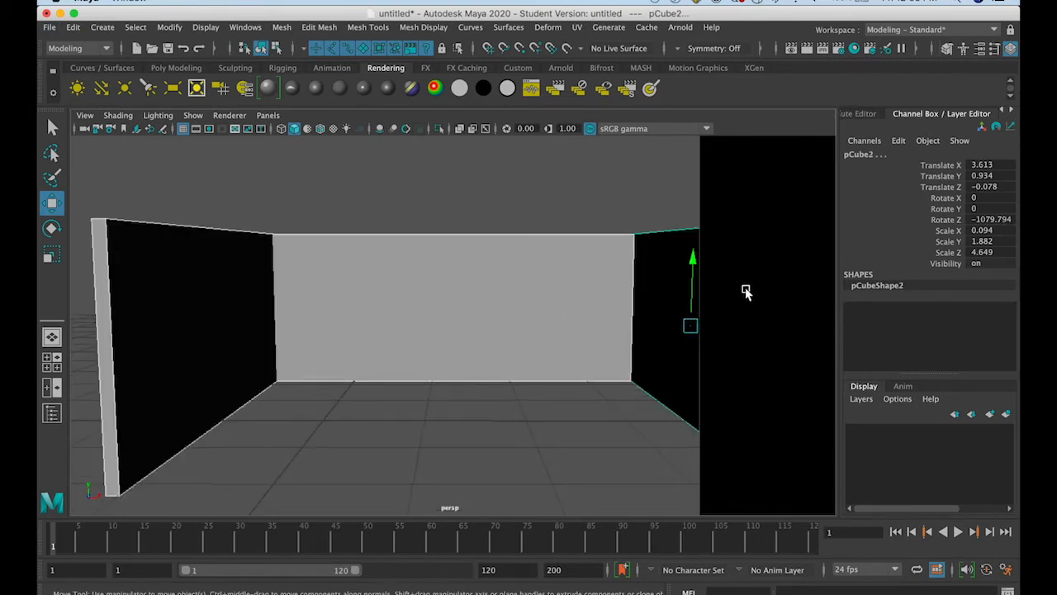
scroll(746, 292, down, 3)
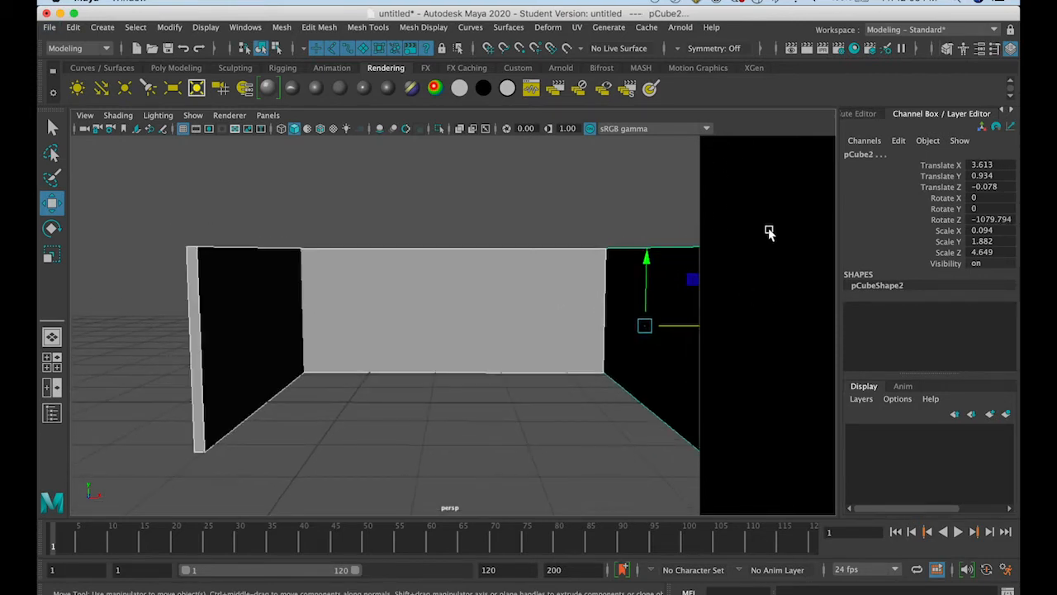
key(space)
key(space)
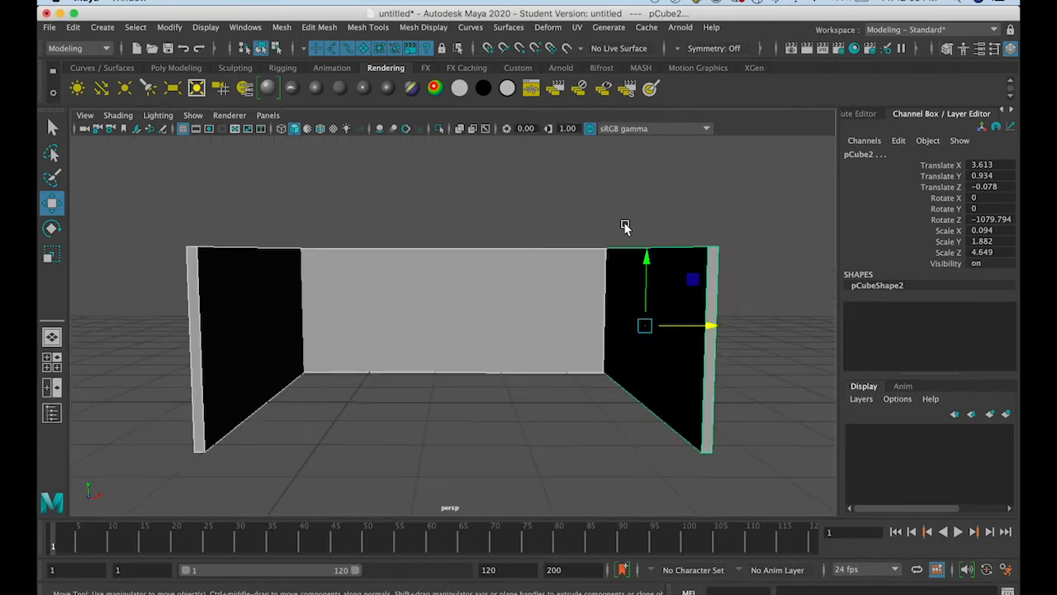
mouse_move(518, 335)
alt+mouse_down()
mouse_move(519, 327)
mouse_move(522, 336)
alt+mouse_up()
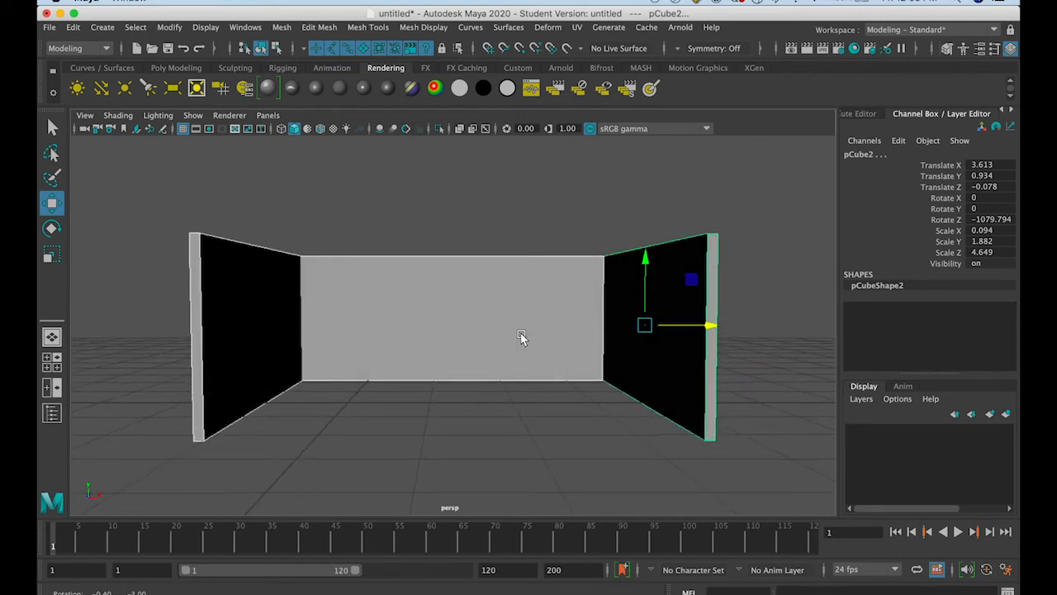
scroll(521, 336, up, 3)
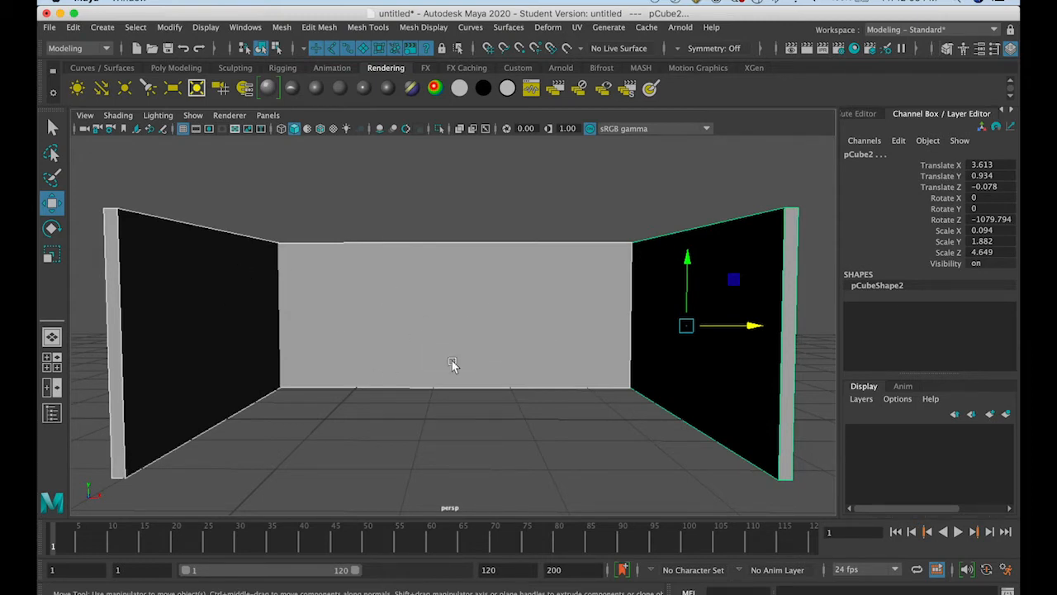
Switch to the full-size front view and move the back wall out past the side wall to about Translate X -4.069
key(space)
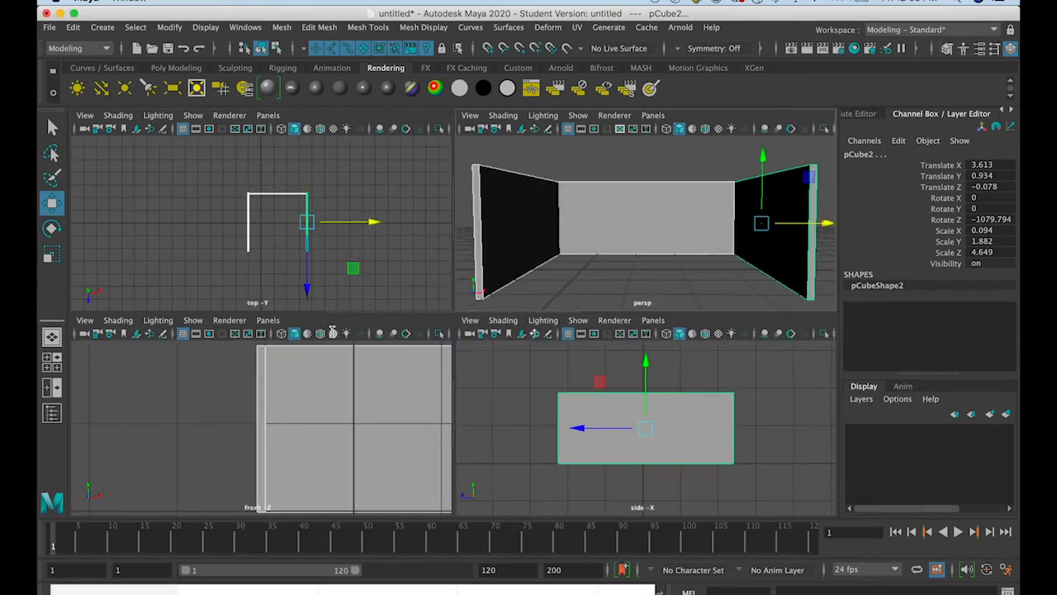
key(space)
scroll(313, 397, down, 5)
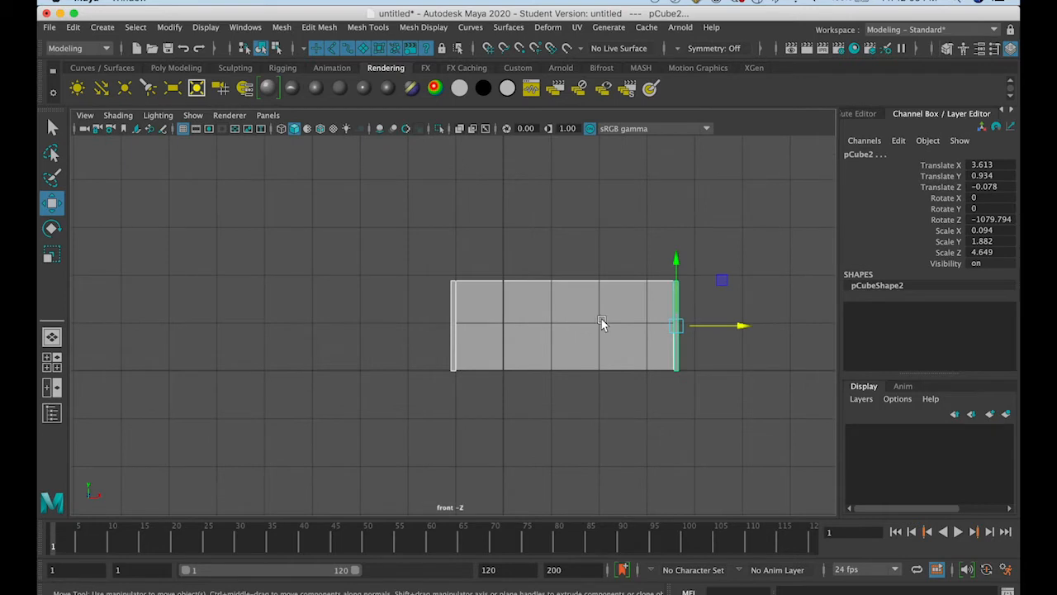
scroll(601, 319, up, 3)
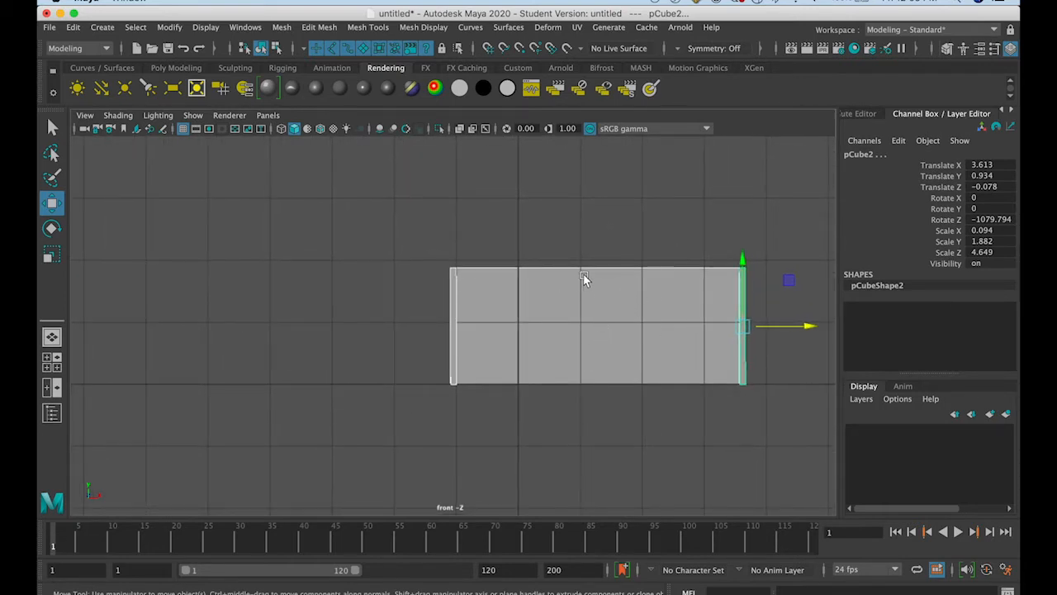
click(573, 304)
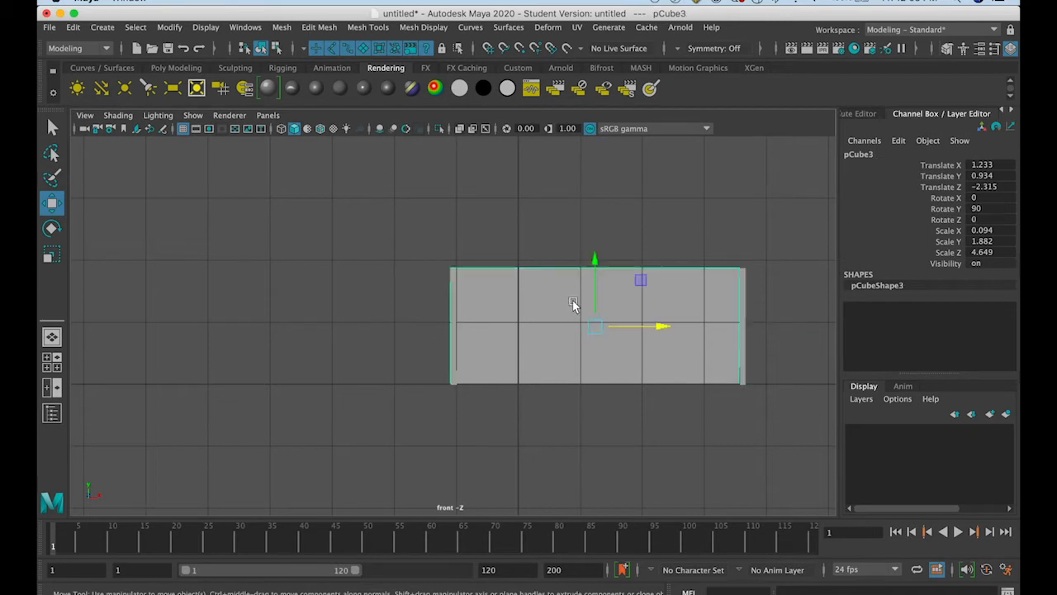
drag(621, 325, 295, 322)
Push the back wall far away to about Translate Z -363.08 and check the gap it leaves in the perspective view
key(space)
scroll(520, 299, down, 8)
alt+drag(546, 241, 514, 302)
scroll(514, 303, down, 10)
drag(621, 260, 185, 446)
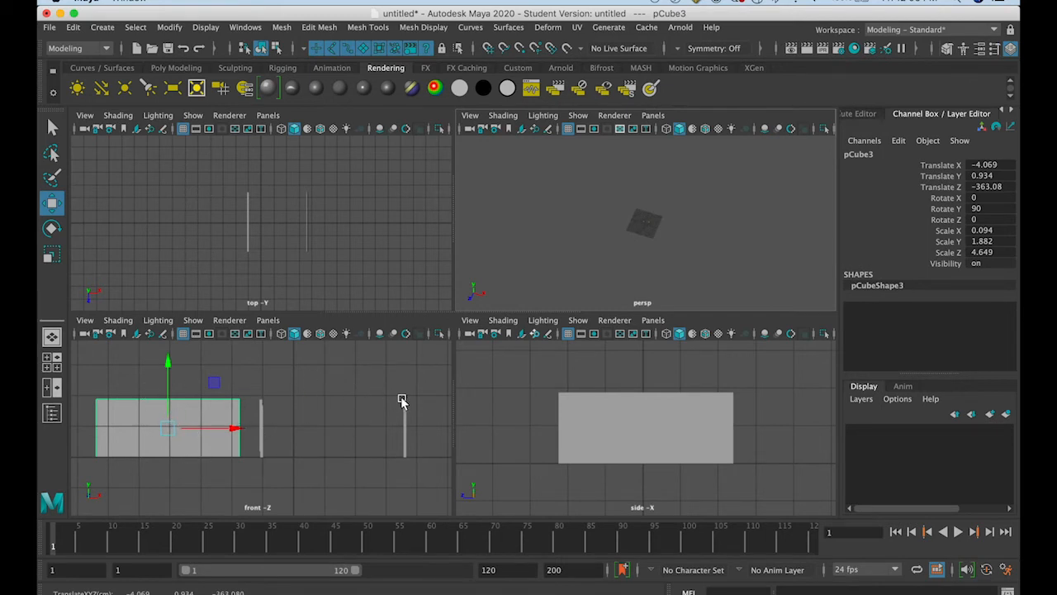
alt+drag(618, 247, 650, 185)
scroll(651, 192, up, 4)
scroll(650, 191, up, 10)
scroll(659, 217, up, 5)
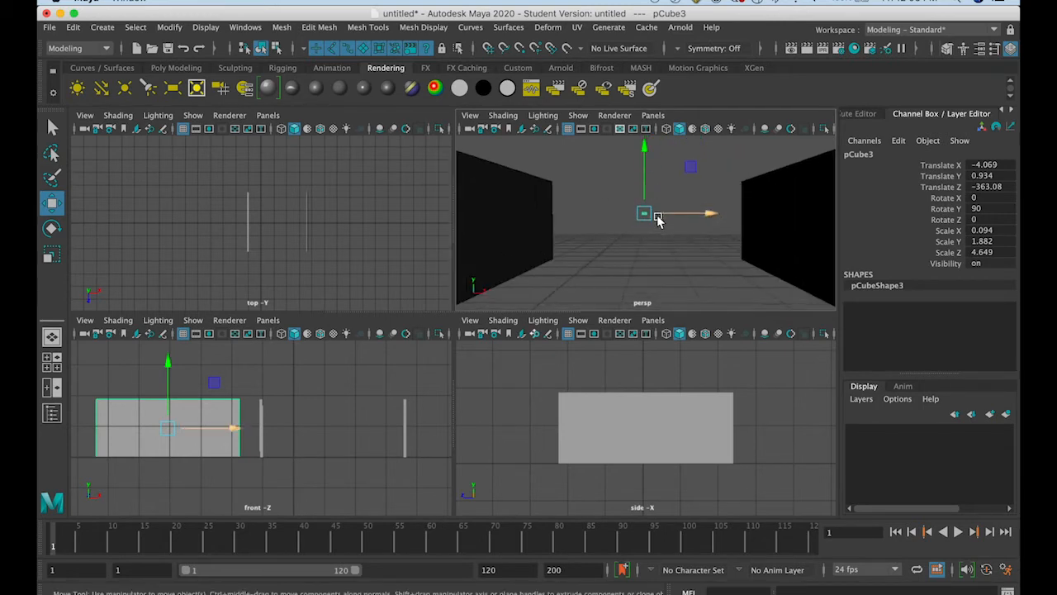
key(space)
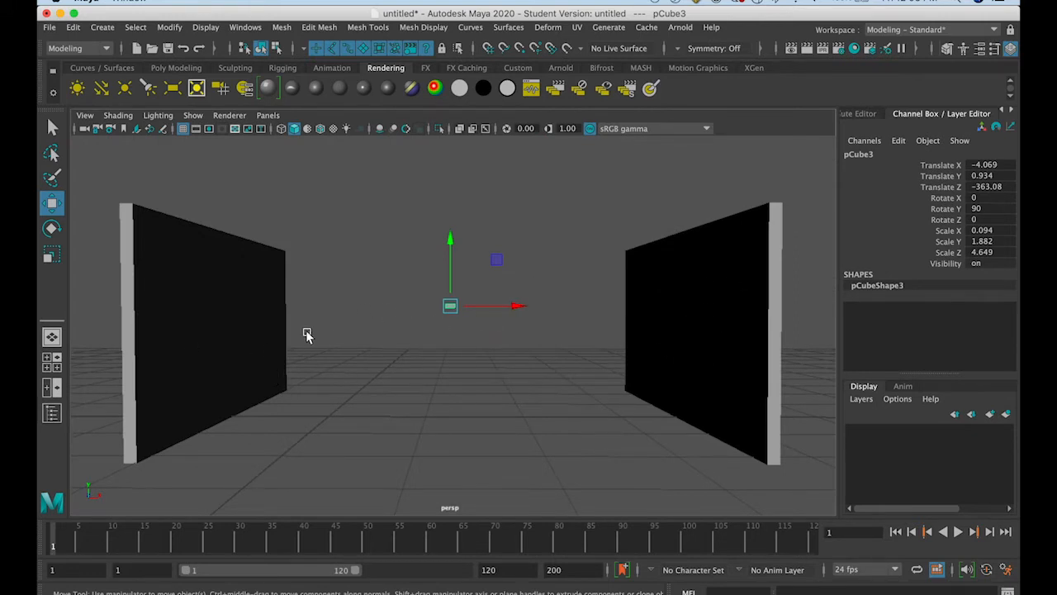
Undo the back wall's last two moves and view the three-walled room from its open side
key(ctrl+z)
key(ctrl+z)
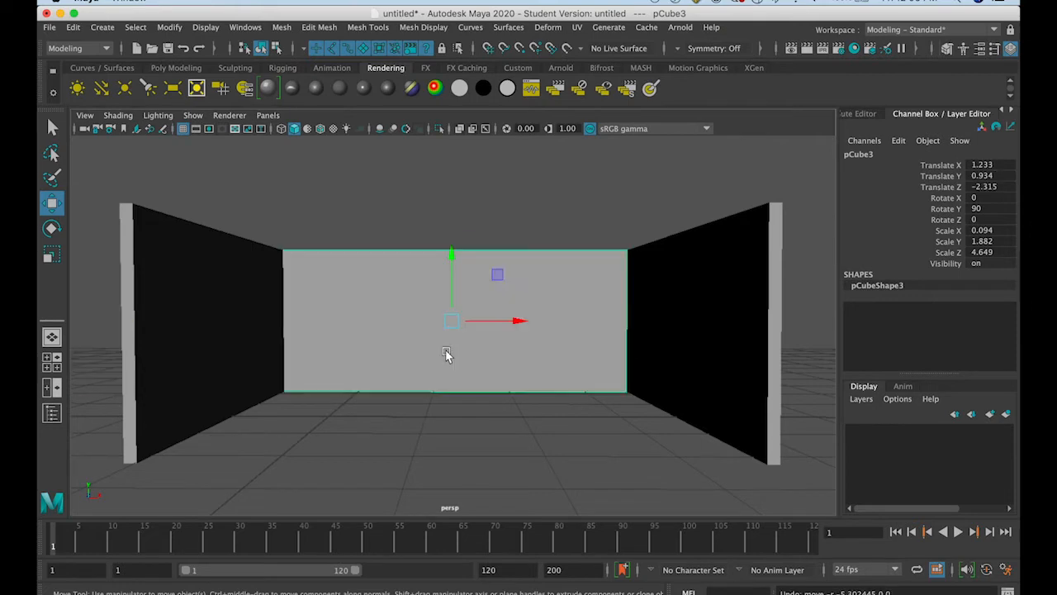
mouse_move(442, 394)
alt+mouse_down()
mouse_move(394, 420)
mouse_move(460, 378)
mouse_move(443, 397)
alt+mouse_up()
scroll(394, 420, down, 5)
scroll(443, 397, up, 4)
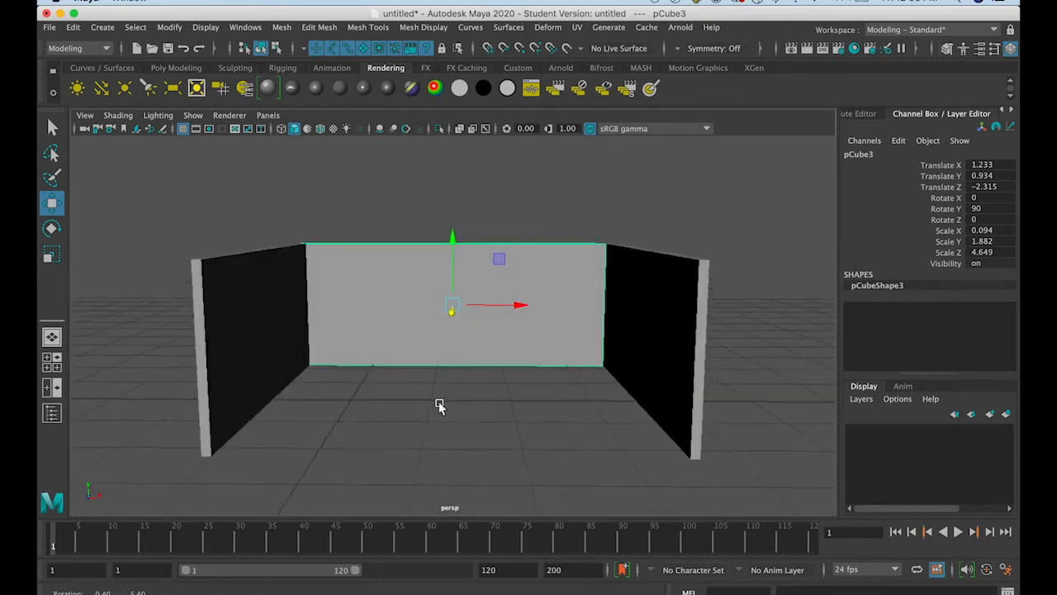
alt+drag(442, 403, 447, 404)
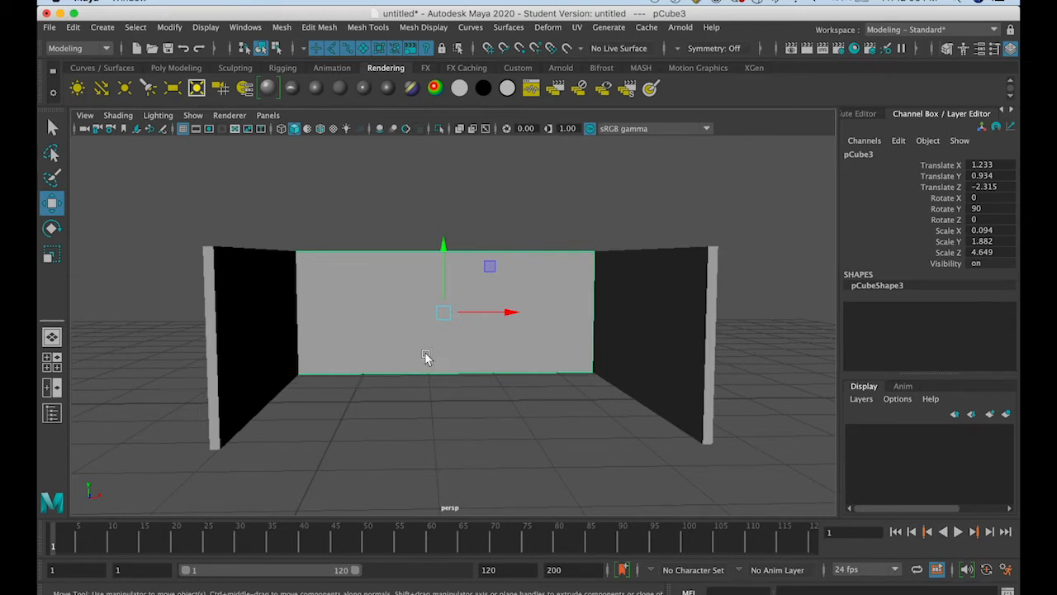
Create a polygon cube and scale it into a low, wide block, about 1.903 in X and 0.316 in Y
click(102, 27)
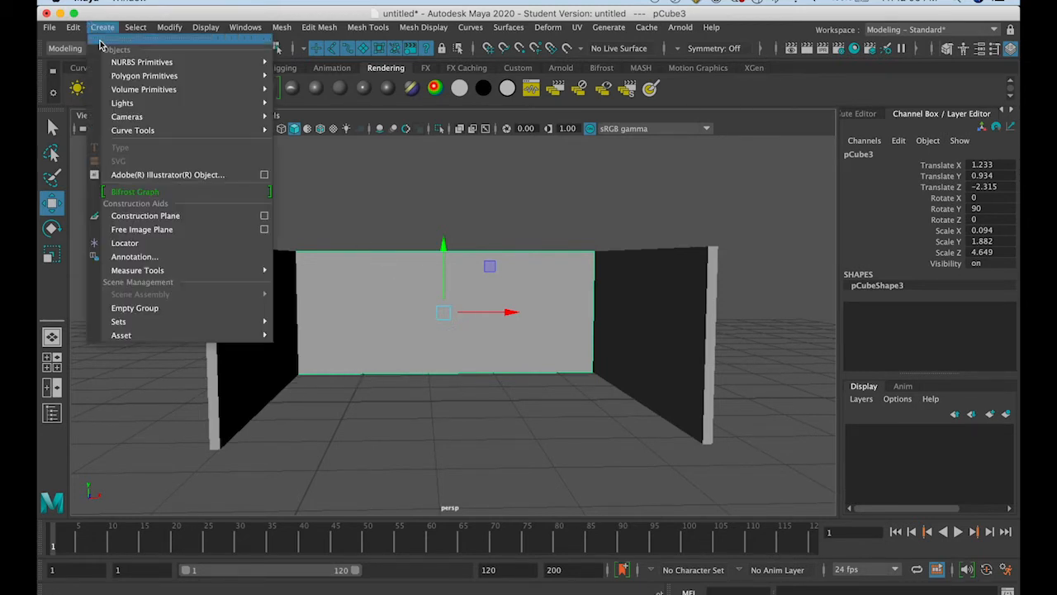
mouse_move(116, 75)
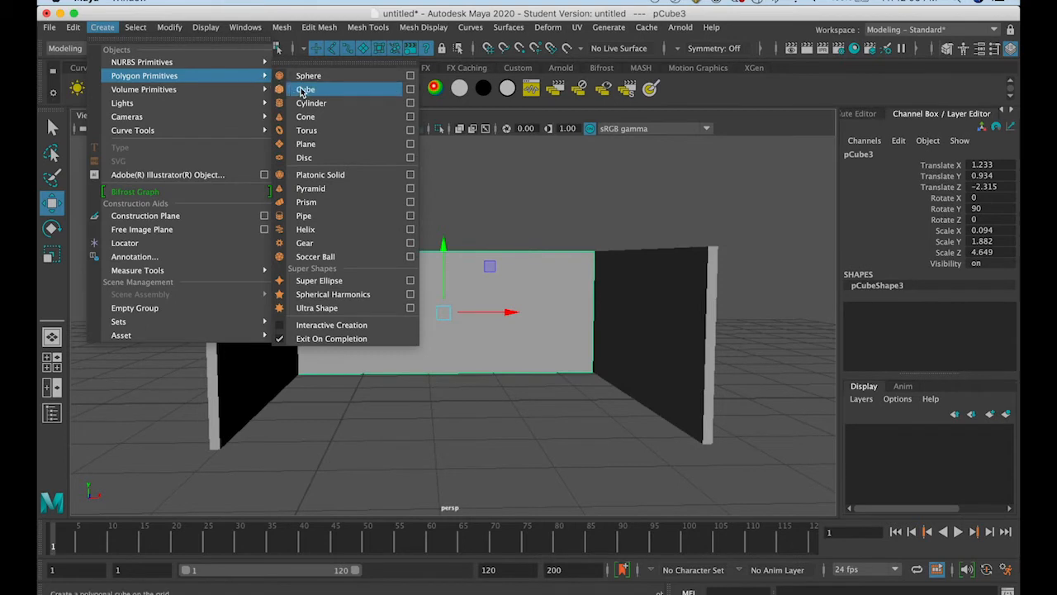
click(304, 89)
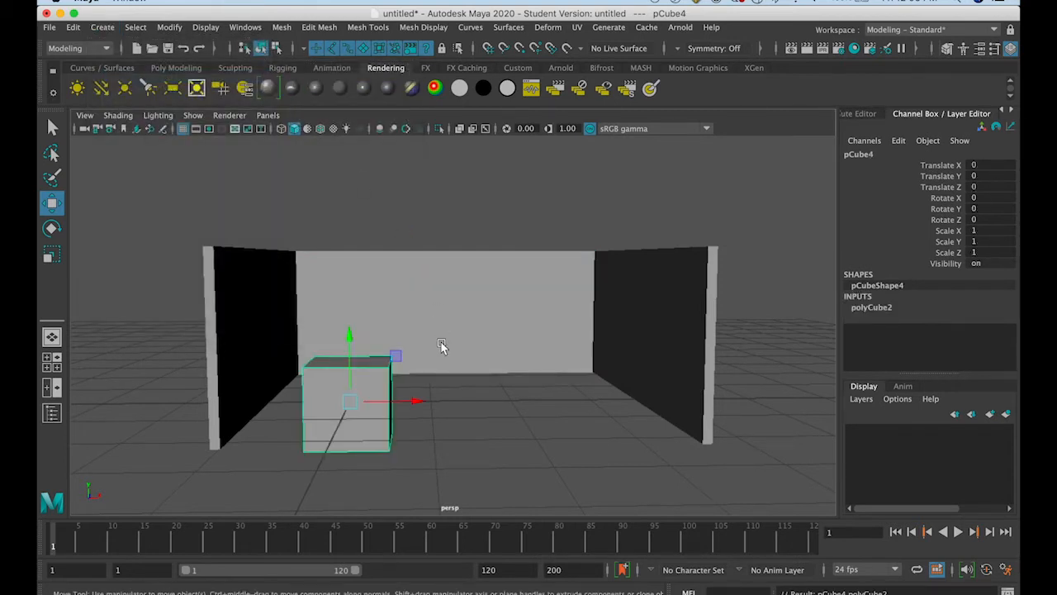
click(52, 256)
drag(348, 347, 463, 411)
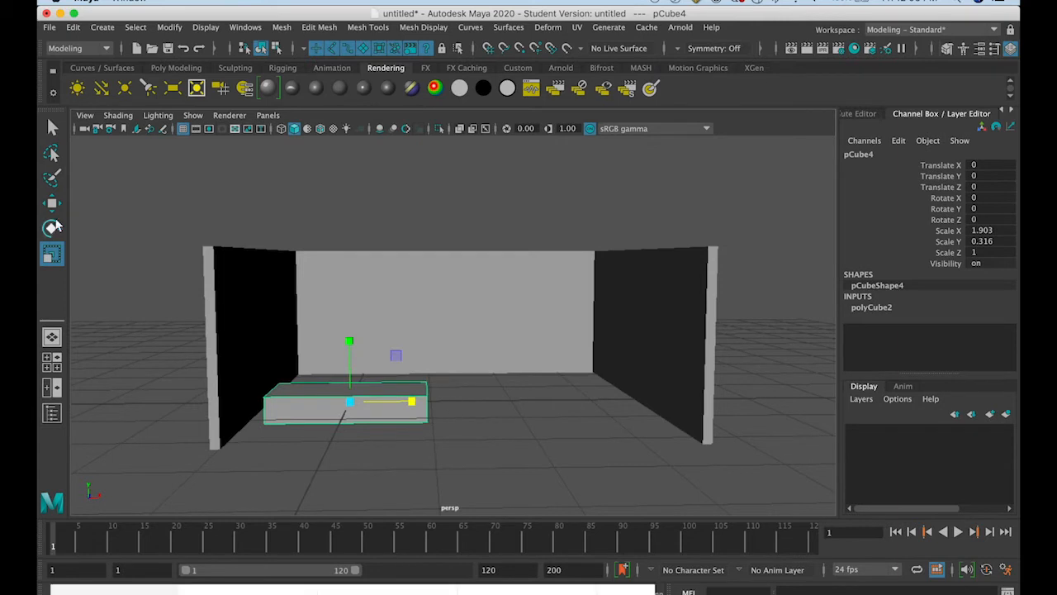
Raise the low block to about Translate Y 0.148 and move it toward the back wall to about Translate Z -0.511
alt+drag(333, 409, 272, 438)
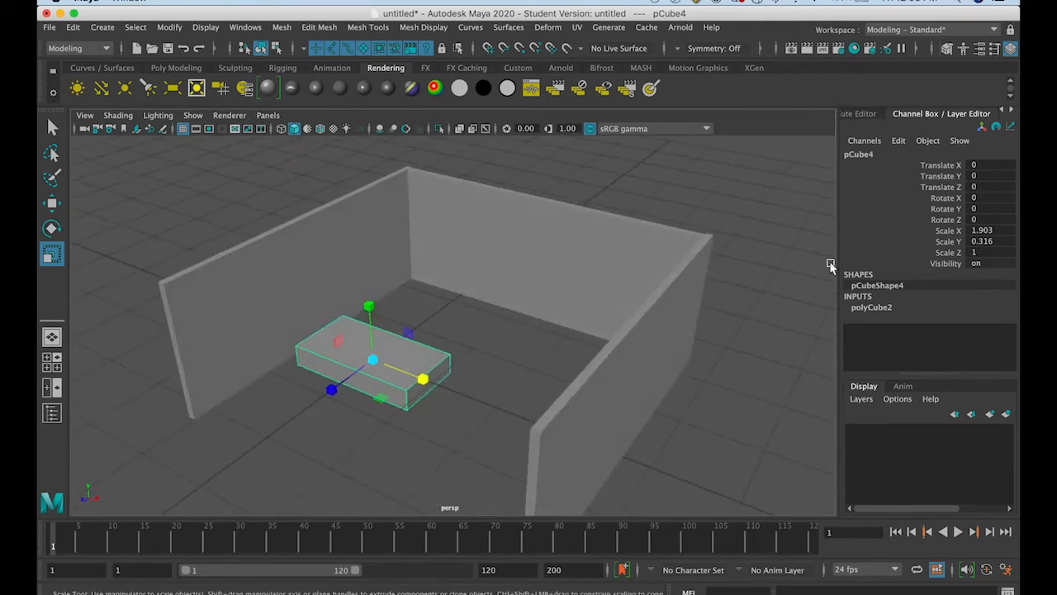
click(51, 204)
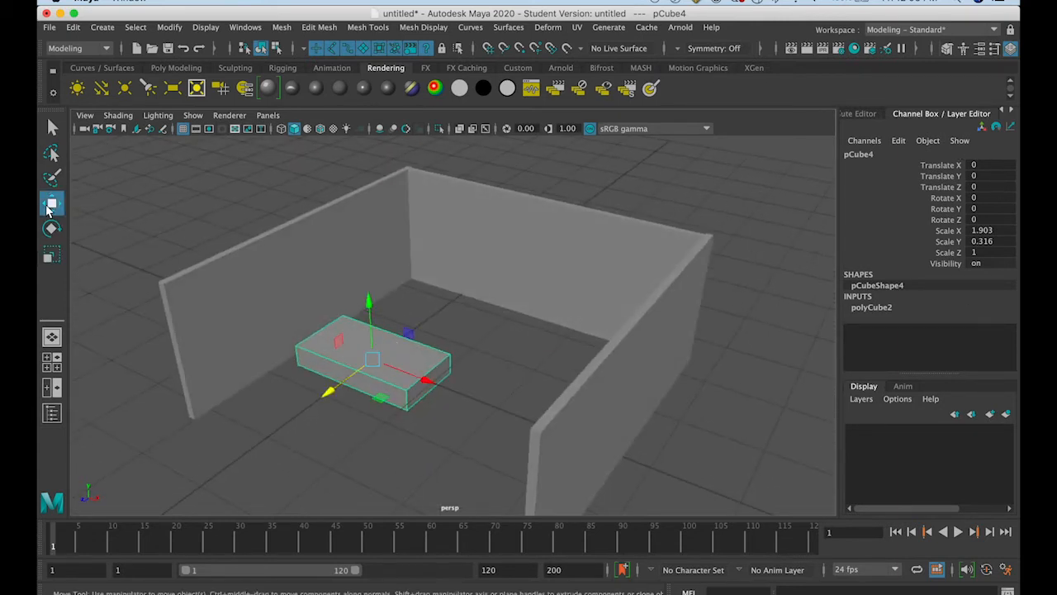
drag(370, 330, 415, 290)
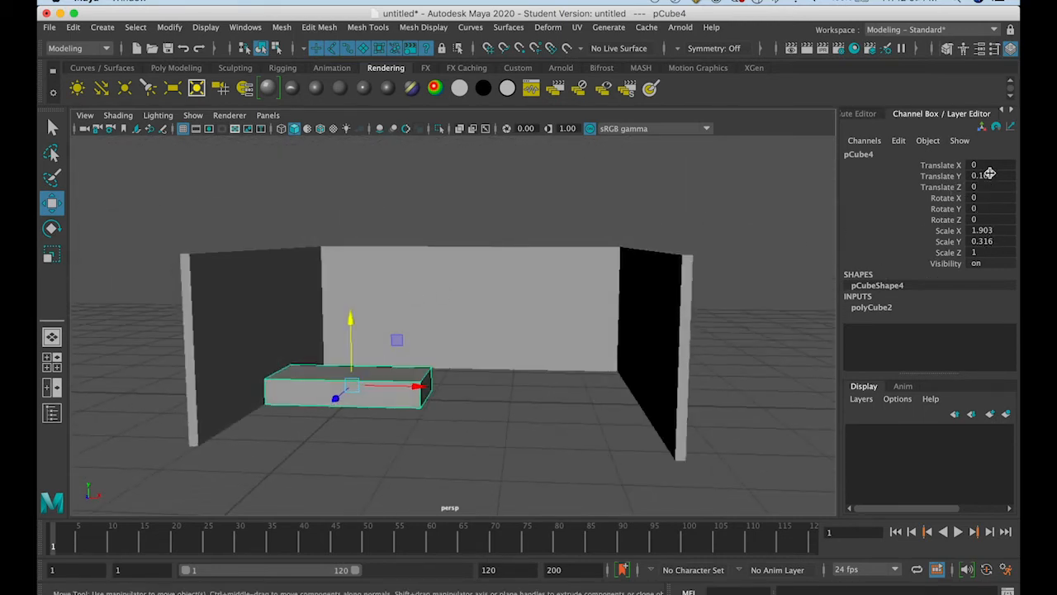
alt+drag(641, 307, 801, 314)
click(417, 326)
click(400, 356)
alt+drag(330, 368, 426, 282)
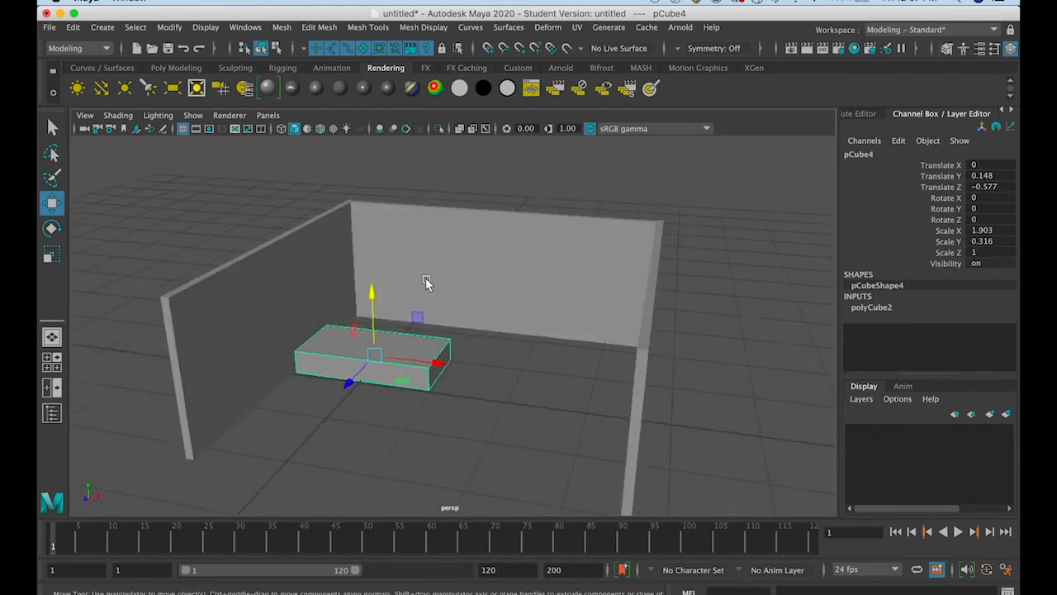
mouse_move(355, 374)
mouse_down()
mouse_move(347, 384)
mouse_move(386, 367)
mouse_move(367, 372)
mouse_up()
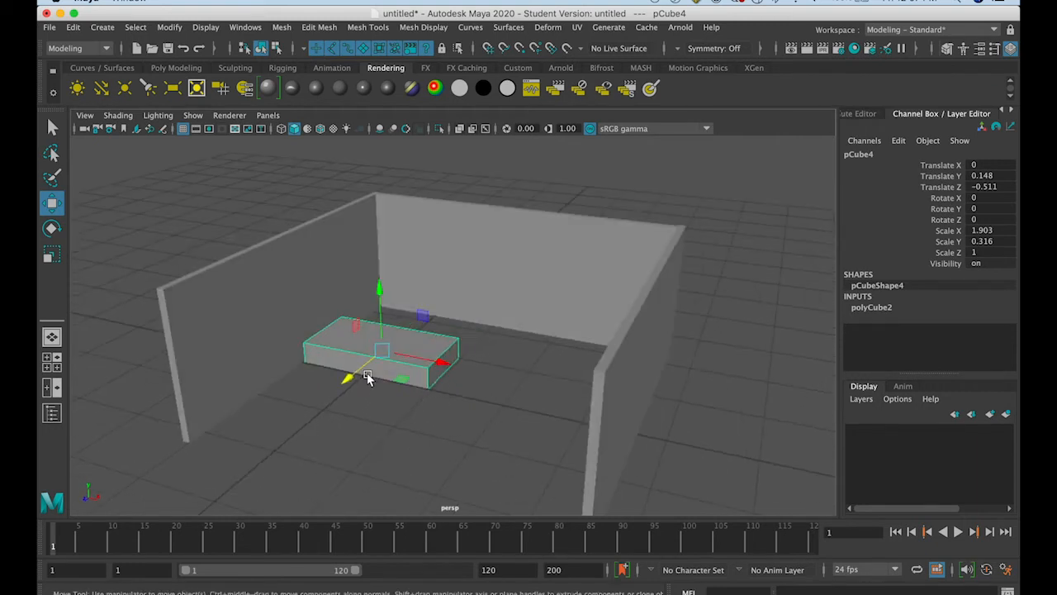
Duplicate the back wall, bring the copy slightly forward and scale it into a small panel, about 0.507 in Y and 0.574 in Z
click(496, 294)
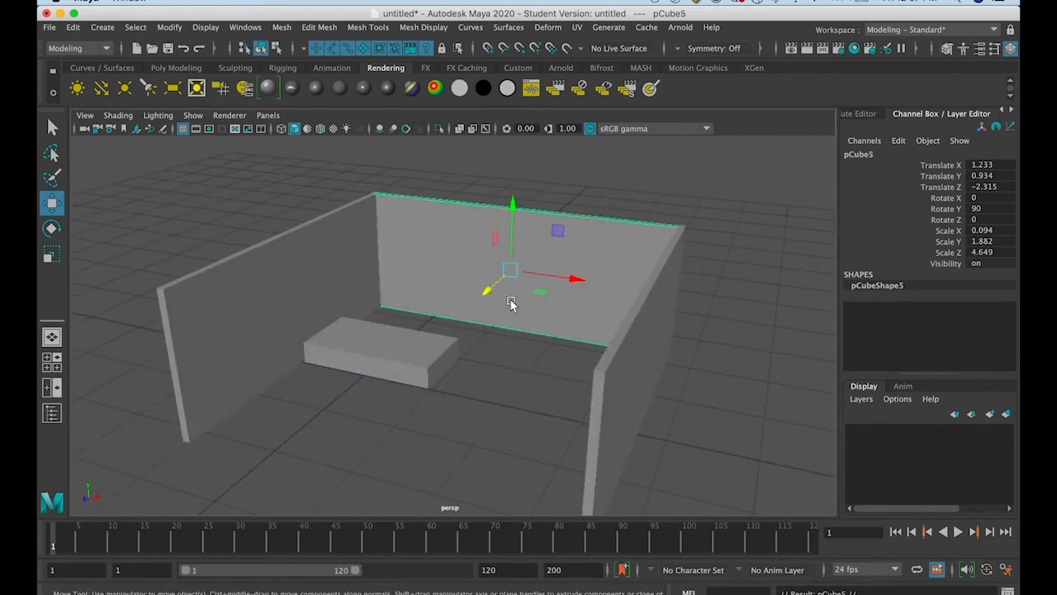
drag(489, 286, 482, 292)
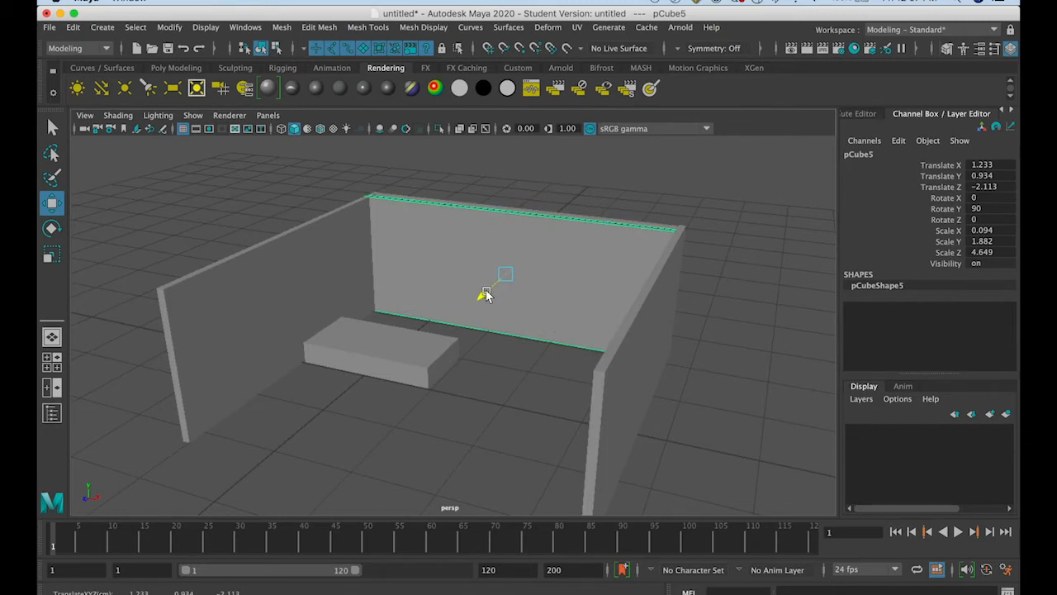
click(51, 255)
drag(509, 221, 505, 262)
drag(565, 282, 513, 277)
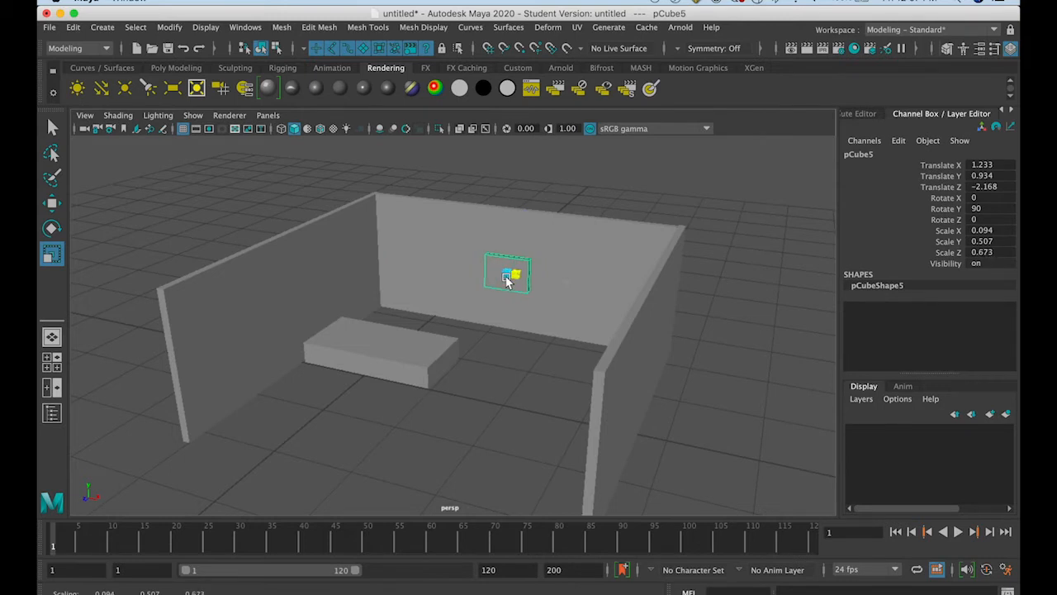
Position the small panel on the back wall above the block, at about Translate X -0.084 and Translate Z -2.221
click(51, 202)
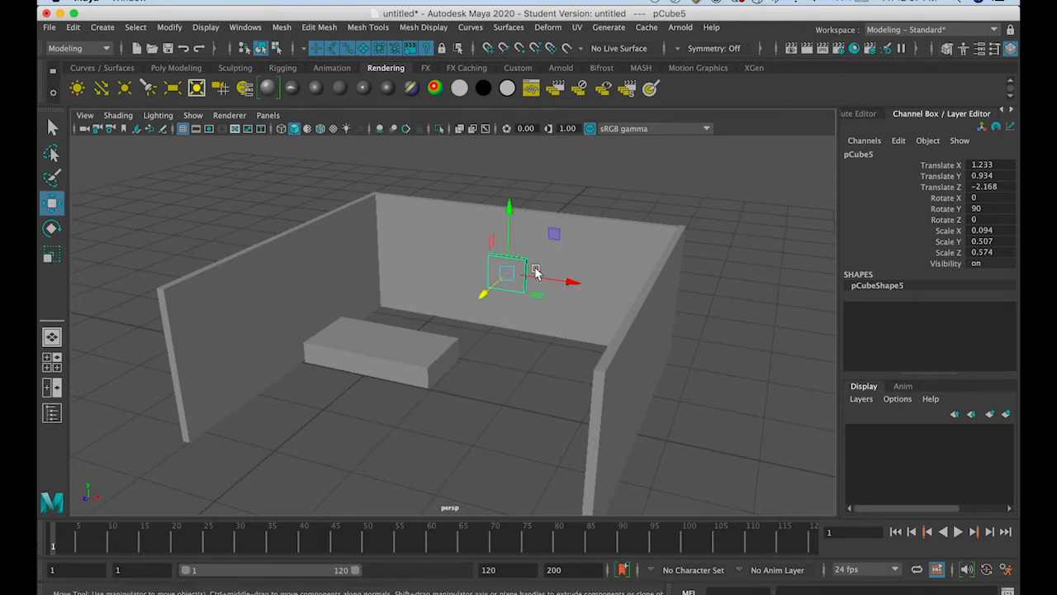
drag(550, 279, 484, 323)
key(f)
scroll(425, 338, down, 10)
scroll(545, 324, down, 10)
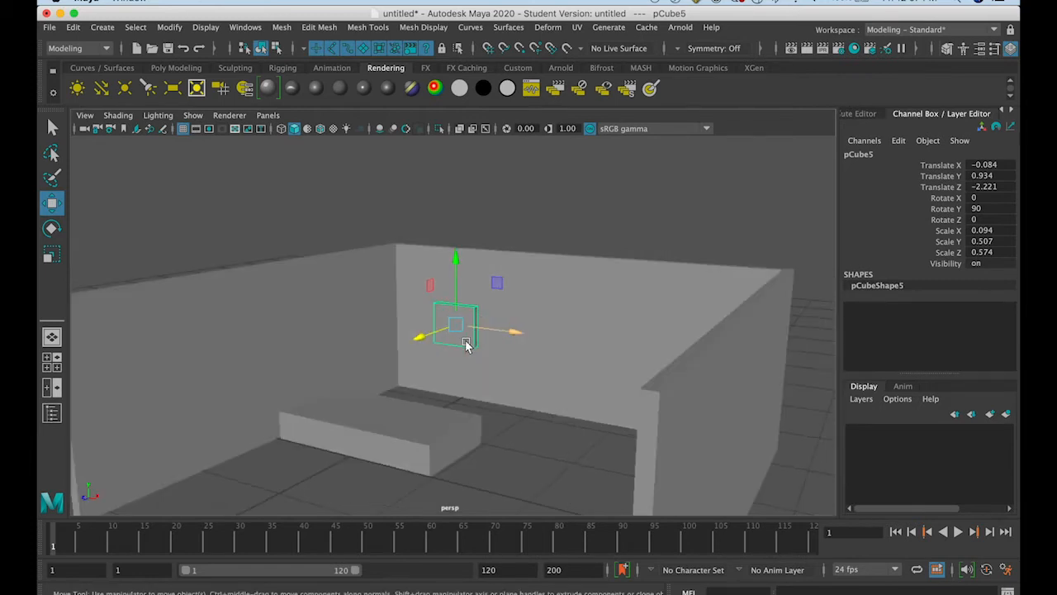
Examine the wall panel and the block from low angles and at different zoom distances
mouse_move(460, 366)
alt+mouse_down()
mouse_move(463, 378)
mouse_move(447, 376)
mouse_move(489, 380)
mouse_move(473, 362)
alt+mouse_up()
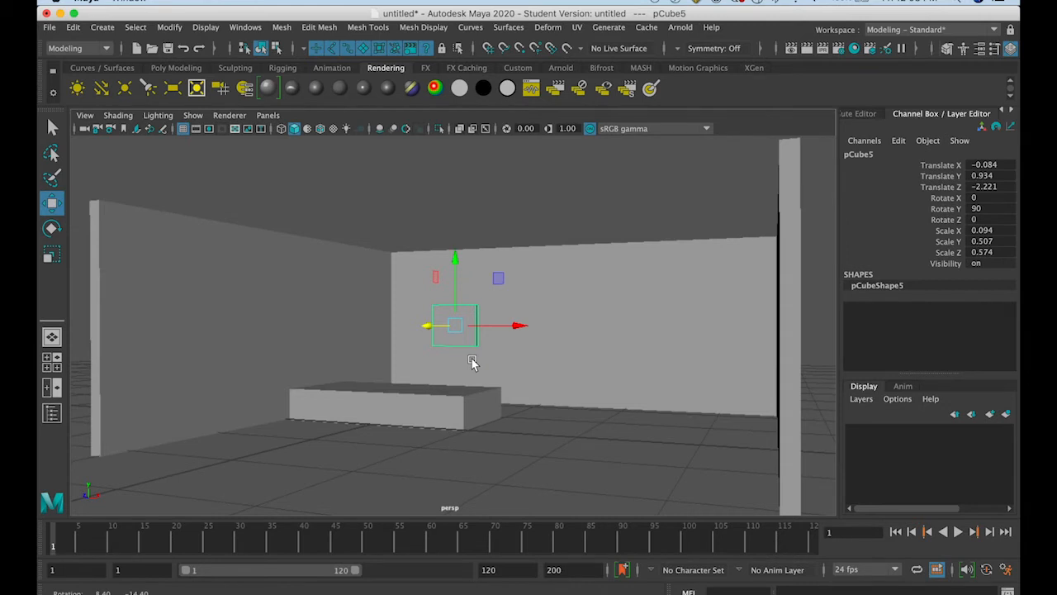
alt+drag(472, 362, 471, 364)
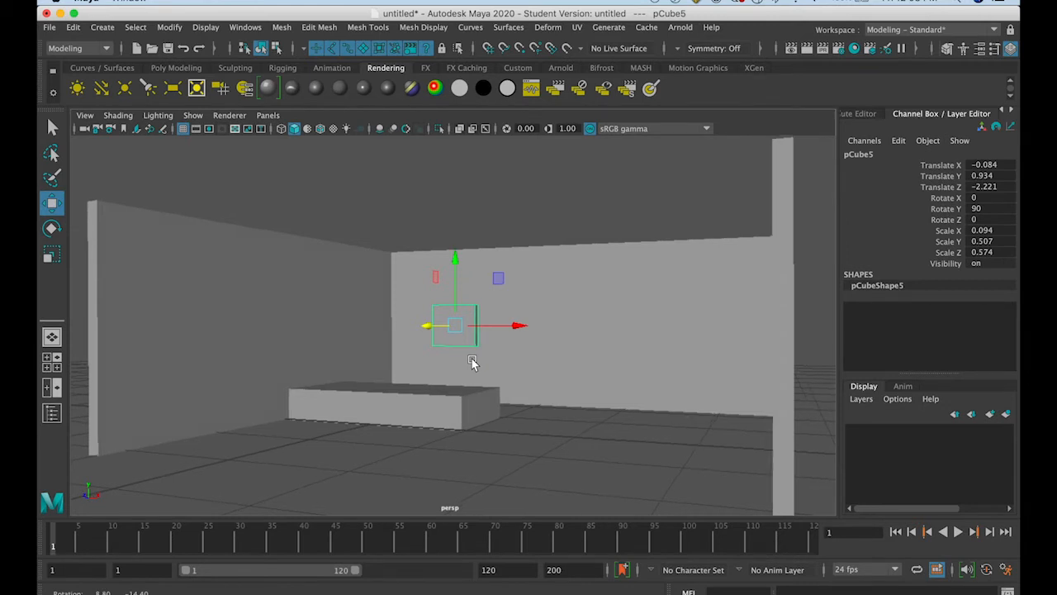
scroll(467, 359, up, 3)
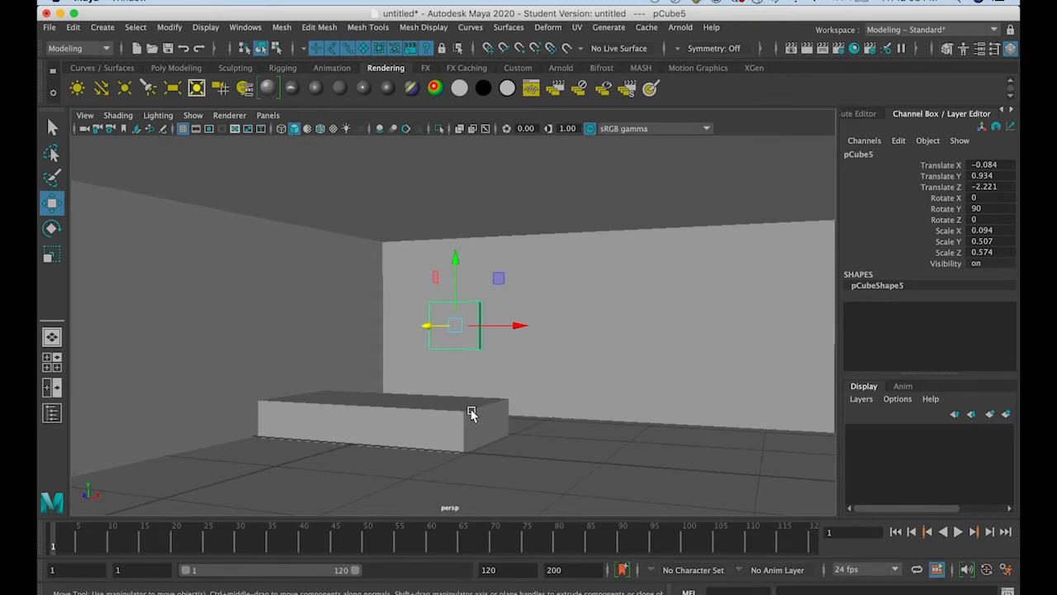
scroll(471, 413, down, 4)
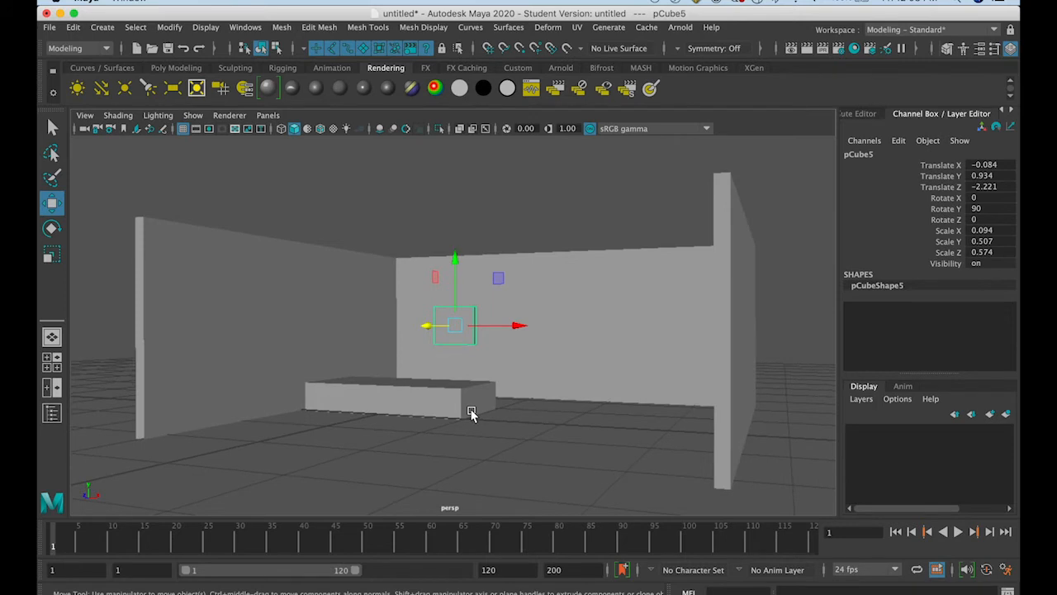
alt+drag(471, 413, 478, 414)
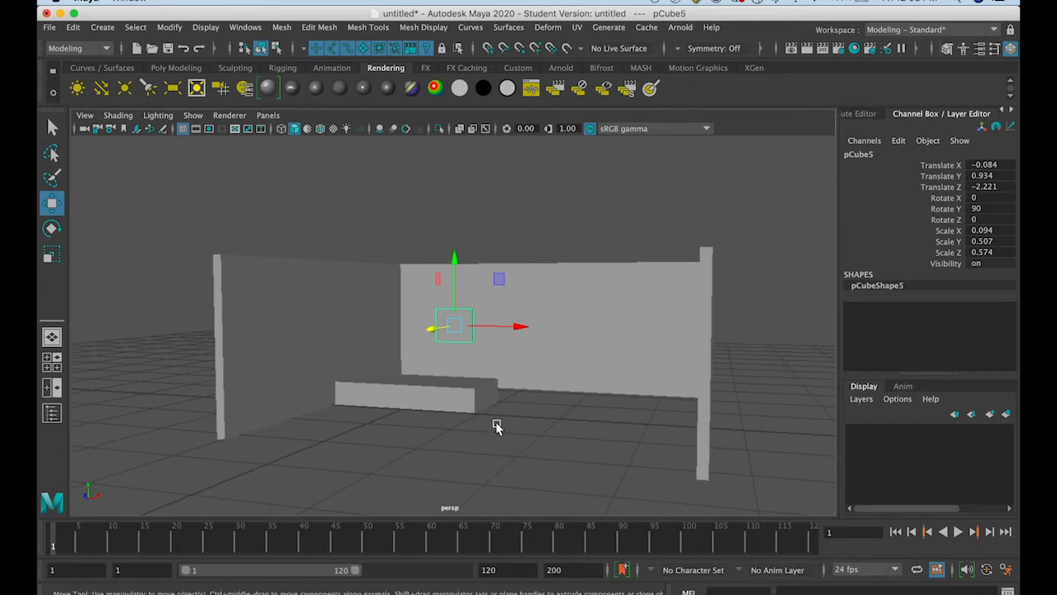
alt+drag(525, 384, 542, 387)
Create a polygon sphere and move it along X to about Translate X 1.297
click(102, 28)
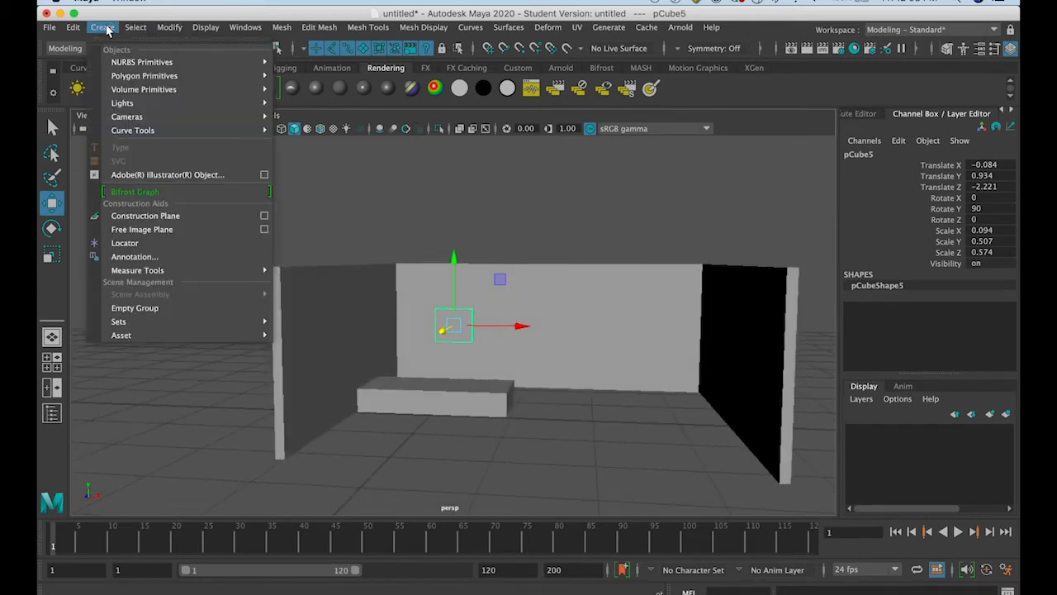
mouse_move(116, 75)
click(299, 77)
drag(498, 419, 601, 418)
Scale the sphere uniformly to about 0.22 and slide it along X onto the open floor beside the block
click(51, 254)
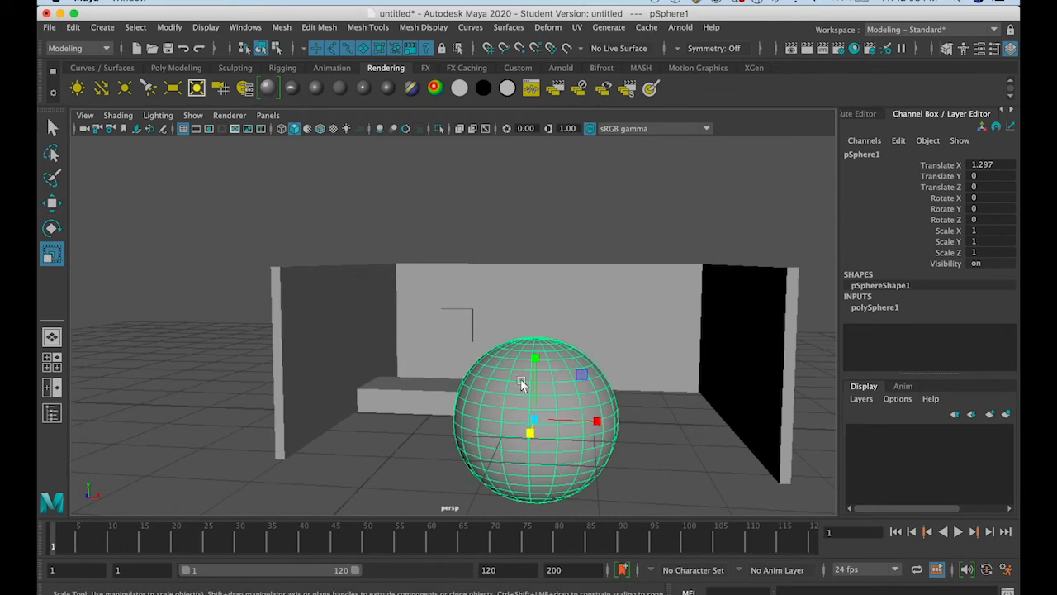
drag(538, 366, 538, 405)
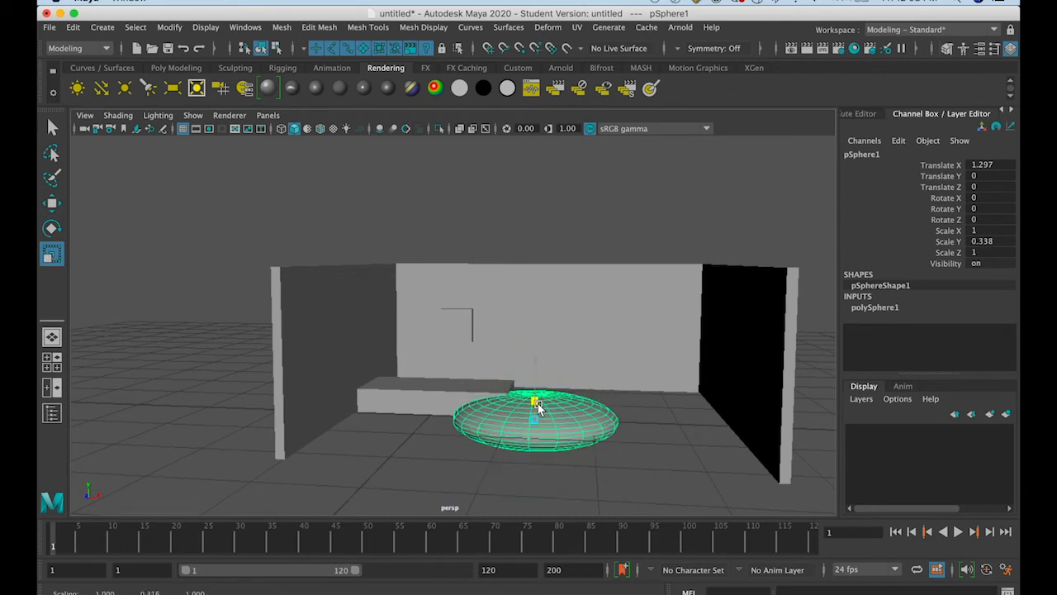
key(ctrl+z)
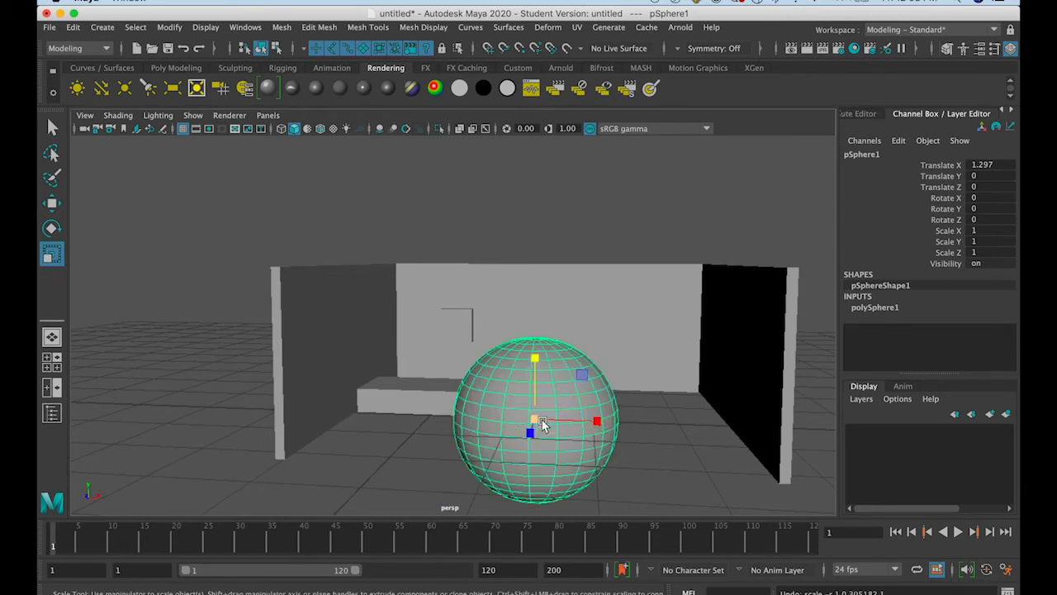
drag(533, 421, 421, 485)
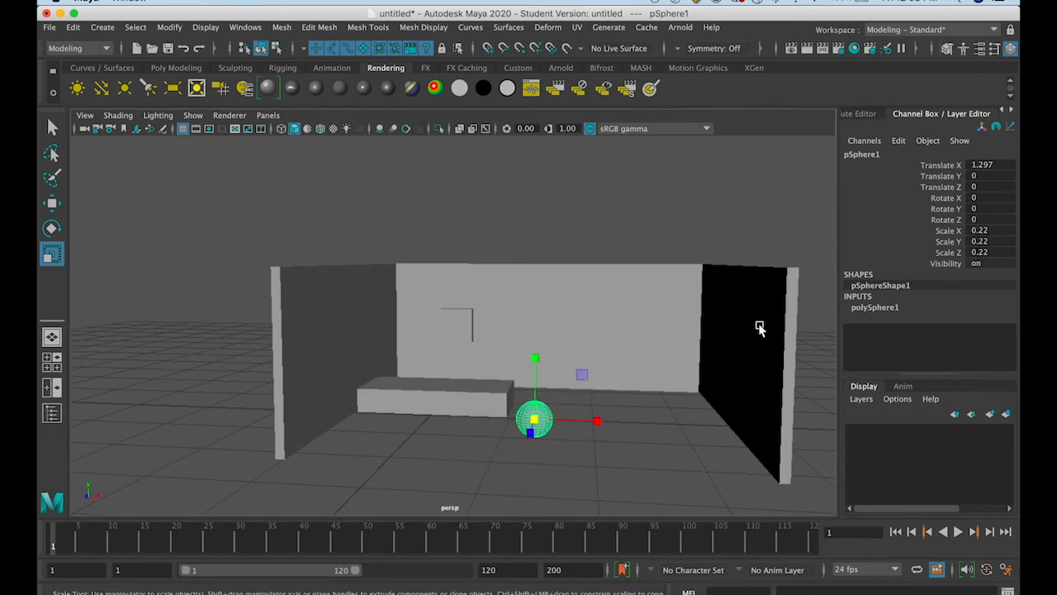
mouse_move(547, 426)
alt+mouse_down()
mouse_move(538, 441)
mouse_move(559, 429)
alt+mouse_up()
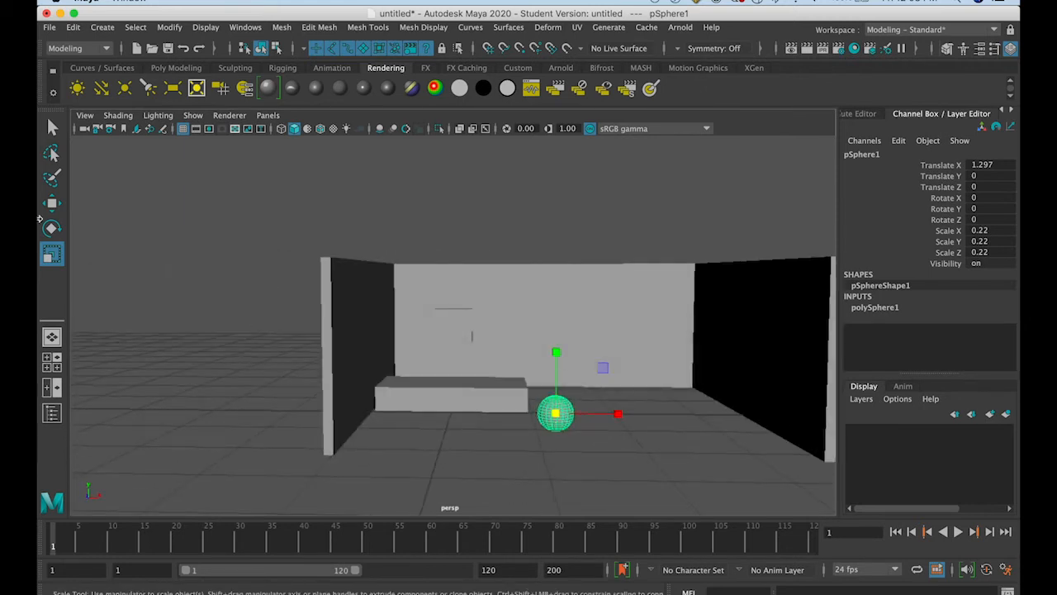
click(52, 204)
drag(616, 416, 696, 415)
Duplicate the back wall, lower the copy to about Translate Y -0.776 and set its Scale Y to 0.1
click(547, 346)
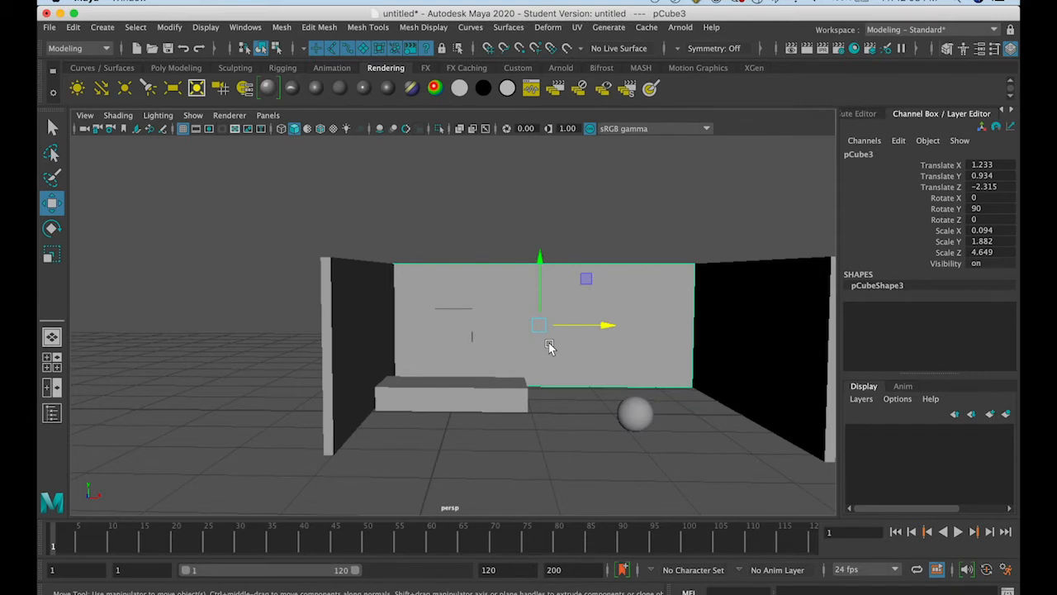
drag(537, 285, 538, 392)
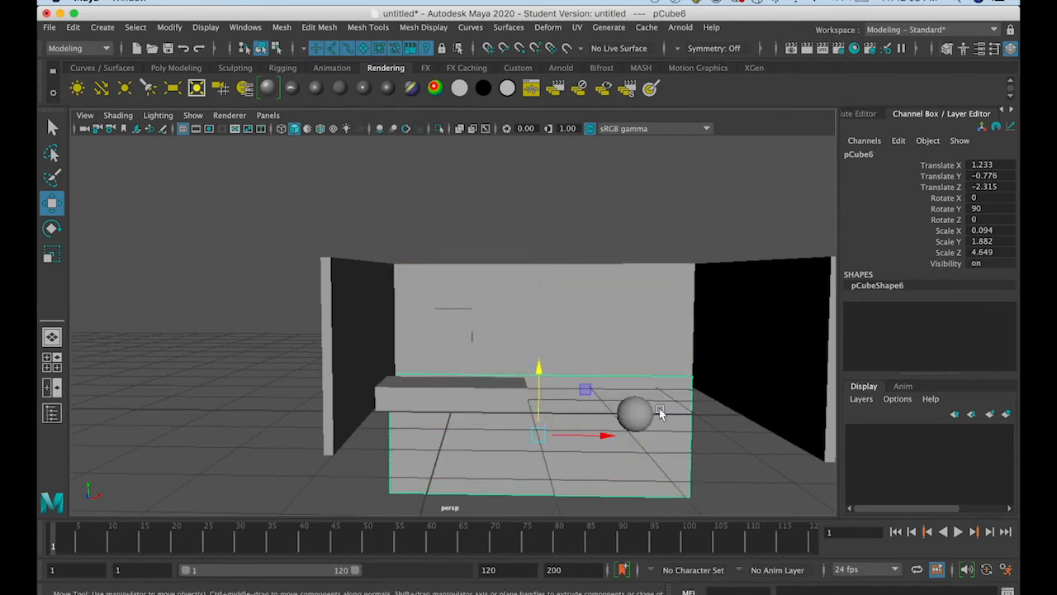
double_click(1002, 241)
text(0.1)
key(Return)
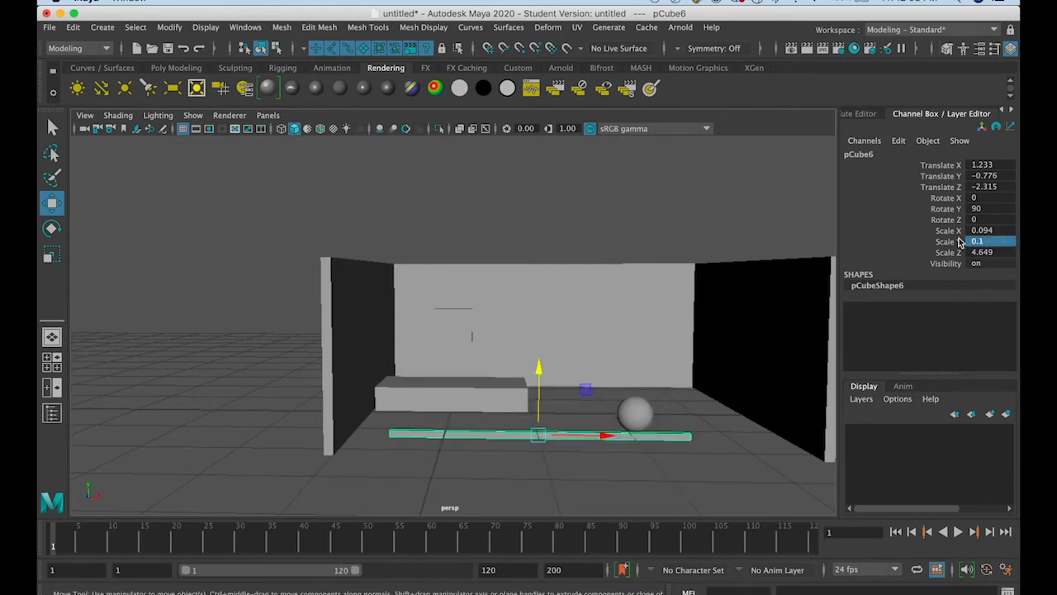
Widen the flattened wall copy into a floor slab with Scale X 10 and Scale Z 5
double_click(986, 231)
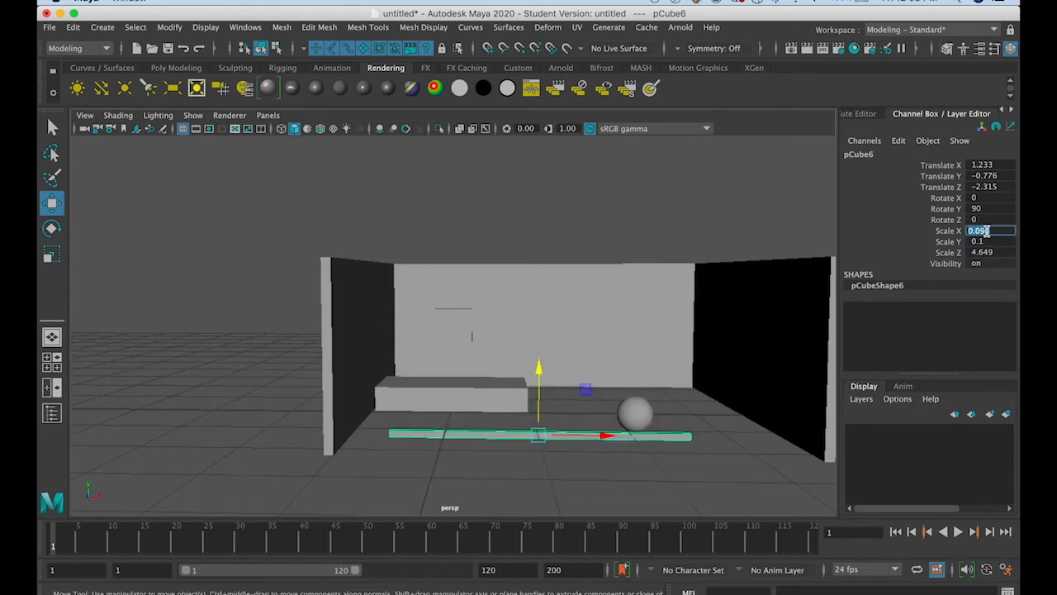
text(10)
key(Return)
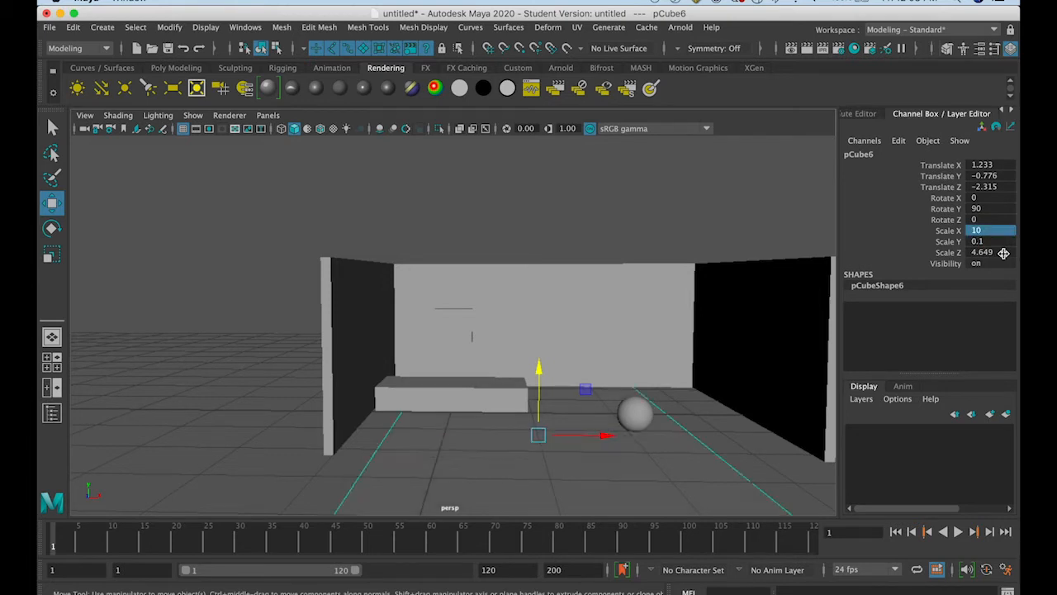
double_click(991, 252)
text(5)
key(Return)
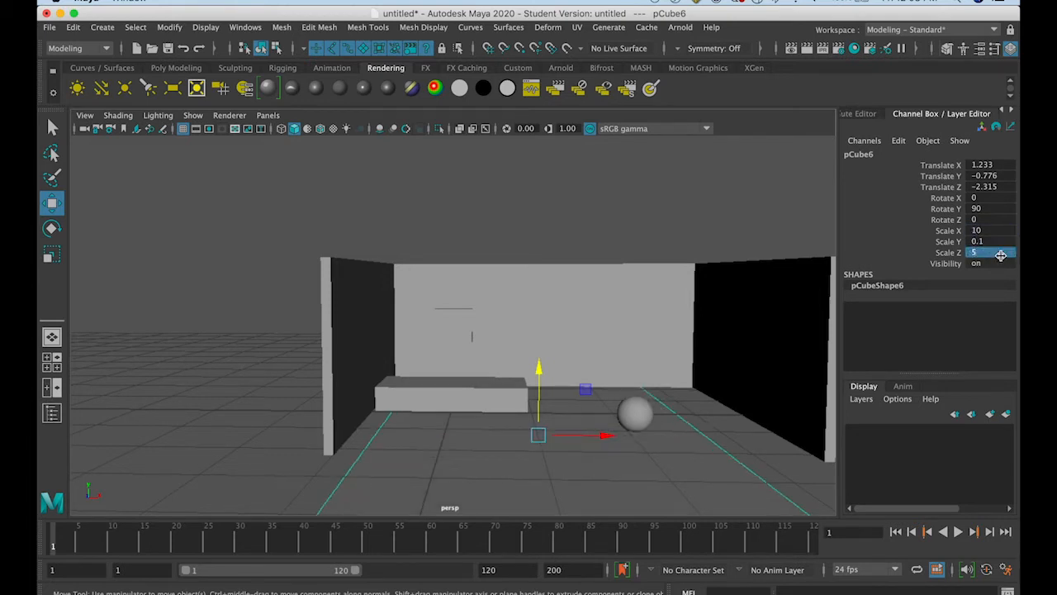
Shorten the floor slab to about 6.308 in Scale X and position it under the three walls
scroll(712, 342, down, 10)
alt+drag(712, 342, 666, 383)
click(52, 257)
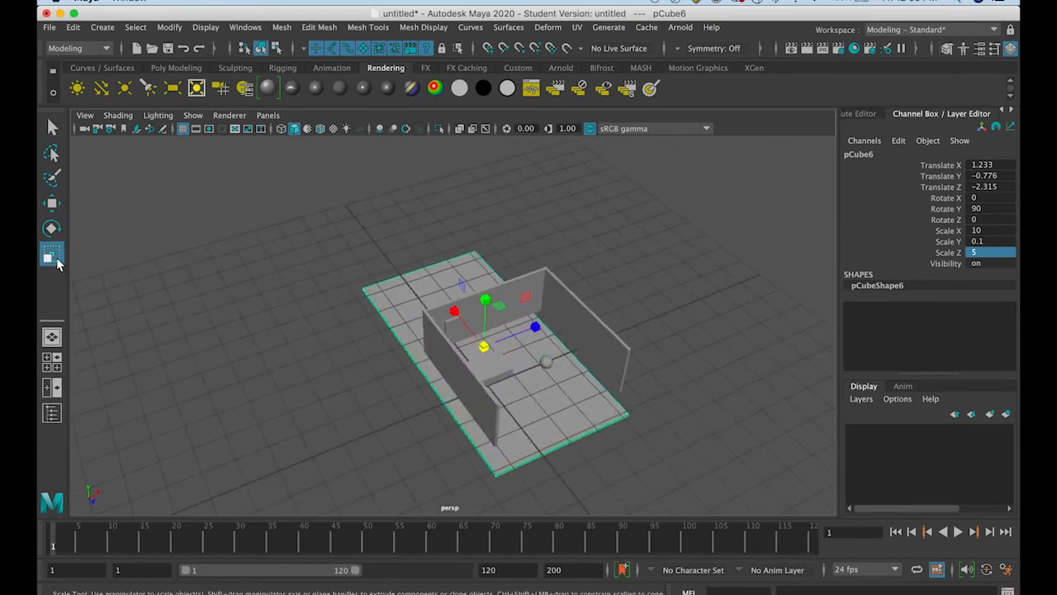
drag(451, 309, 463, 324)
click(53, 203)
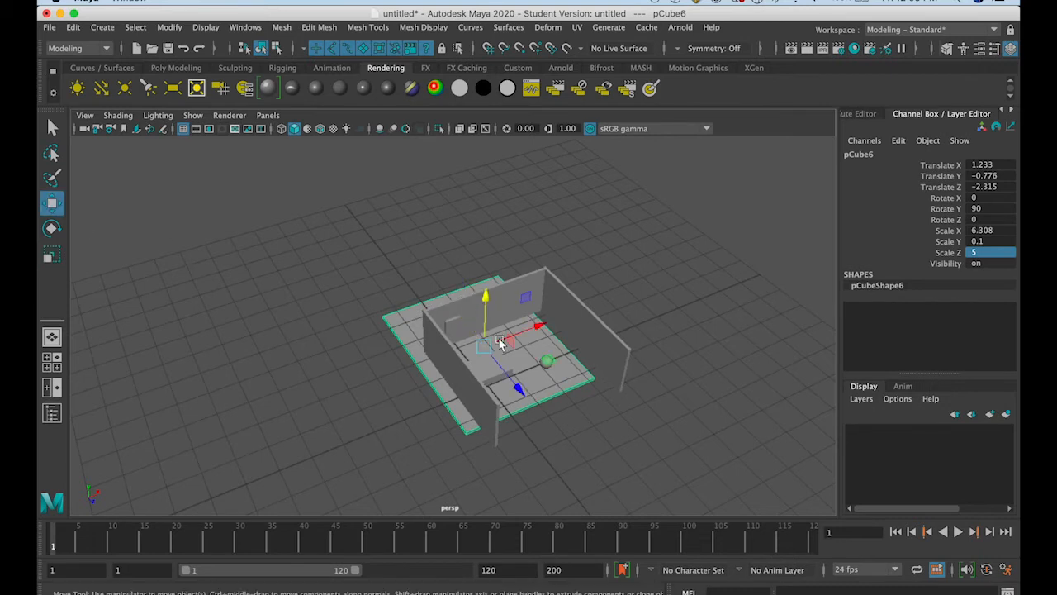
drag(518, 382, 520, 401)
drag(517, 355, 468, 420)
Check how the block sits on the floor slab and raise the half-sunken sphere onto its surface
click(493, 403)
key(f)
scroll(468, 419, down, 5)
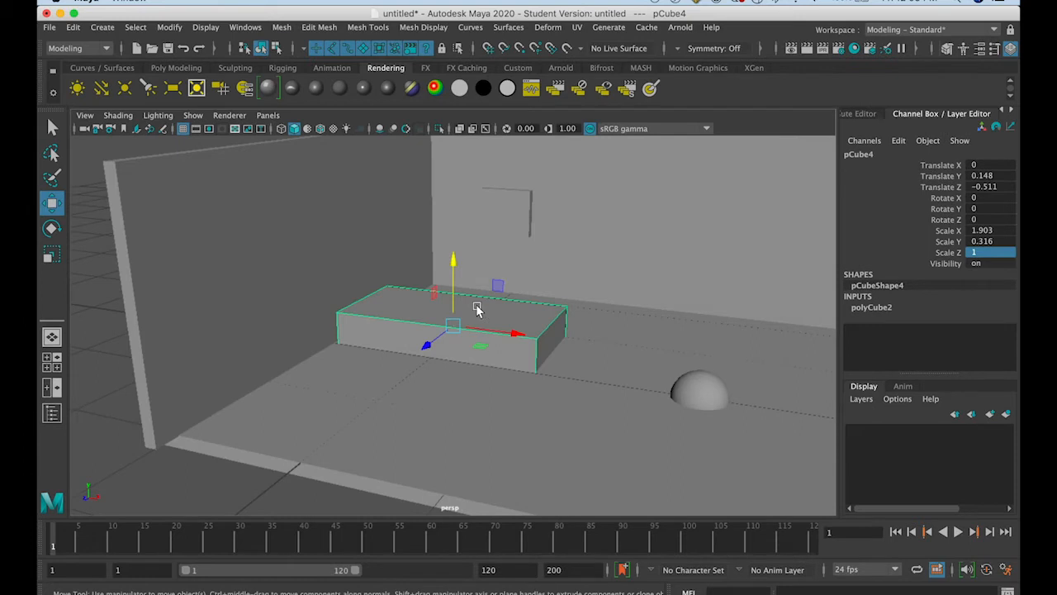
drag(455, 270, 454, 270)
click(692, 398)
drag(702, 357, 718, 338)
Duplicate the low block and move the copy behind the sphere, to about Translate X 2.153 and Translate Z -1.761
click(520, 337)
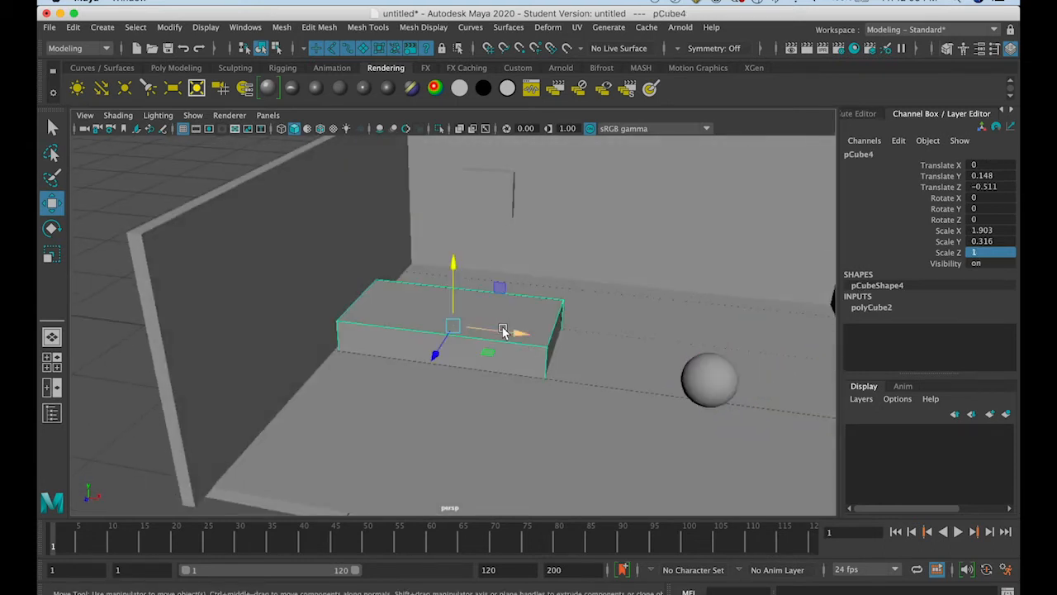
key(super+d)
alt+drag(503, 330, 741, 395)
alt+drag(741, 396, 702, 388)
drag(642, 419, 718, 395)
alt+drag(718, 395, 773, 386)
mouse_move(718, 337)
mouse_down()
mouse_move(713, 312)
mouse_move(716, 322)
mouse_up()
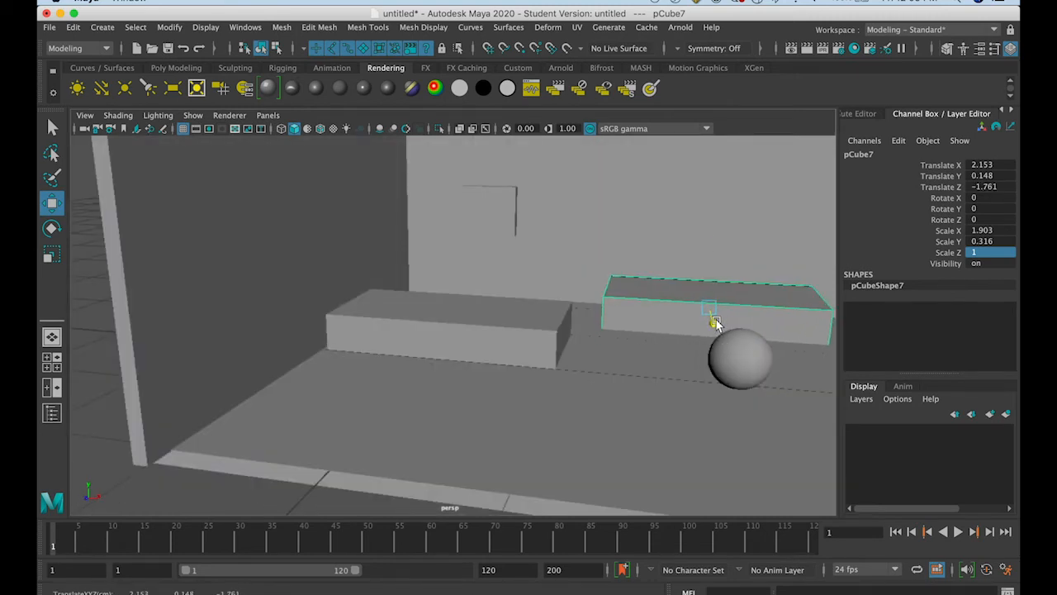
Flatten the copied block to about 0.034 in Scale Y and raise it into a tabletop at about Translate Y 0.508
click(52, 254)
drag(713, 245, 712, 307)
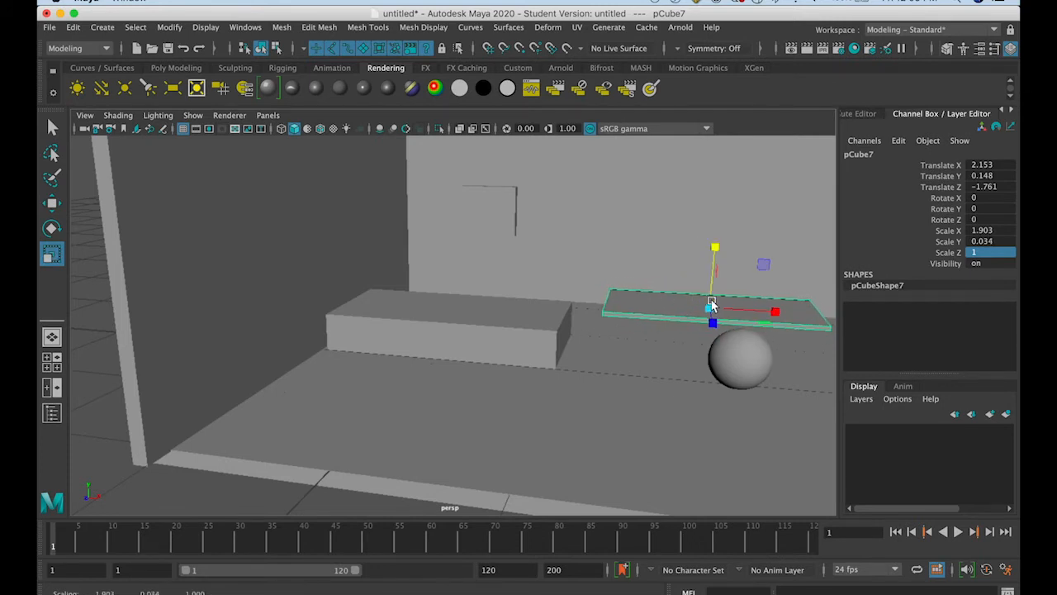
click(52, 203)
drag(717, 244, 637, 271)
Duplicate the tabletop and reshape the copy into a leg about 0.035 in Scale X and 0.493 in Scale Y, lowered beneath the tabletop
key(ctrl+d)
click(52, 254)
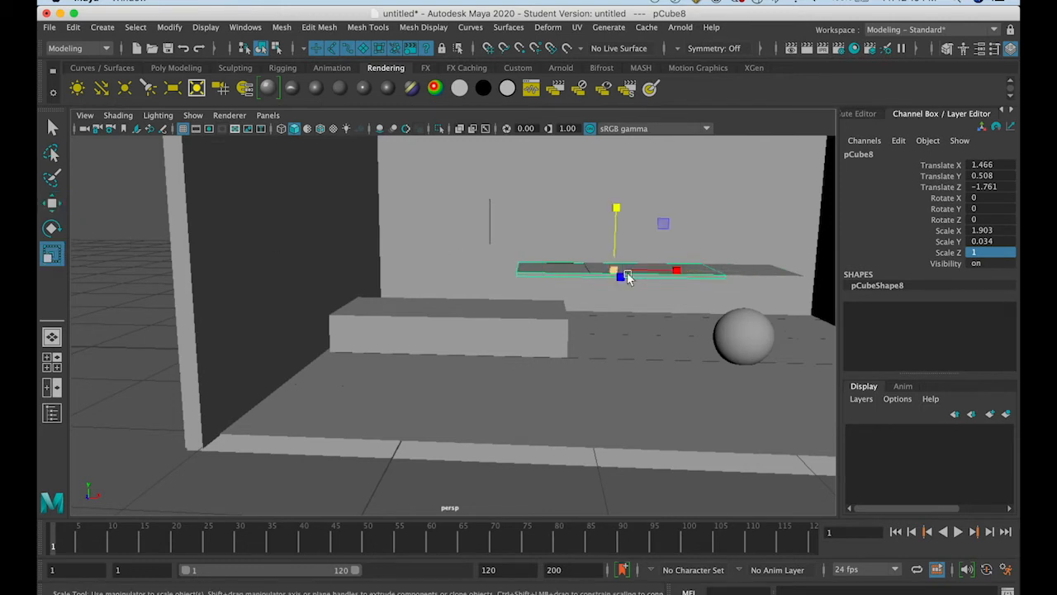
drag(683, 277, 618, 268)
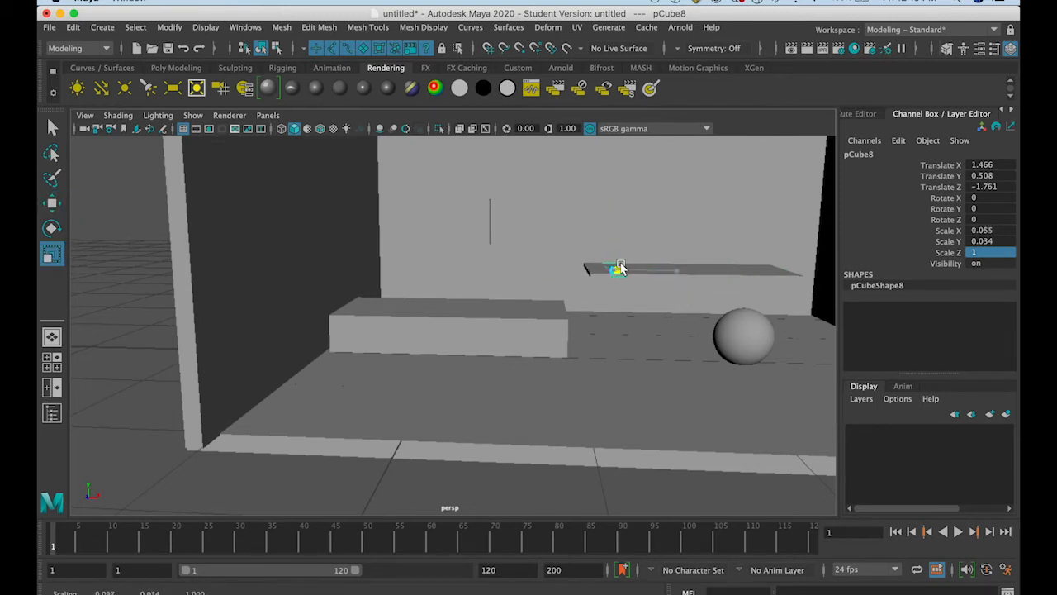
drag(616, 207, 581, 160)
drag(616, 207, 607, 74)
click(52, 202)
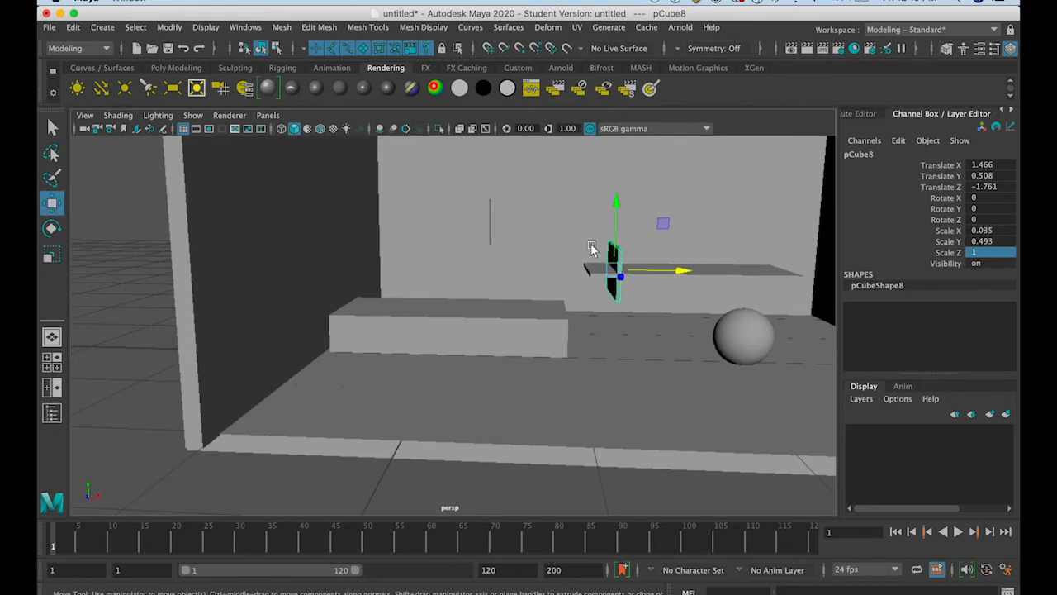
drag(616, 207, 616, 241)
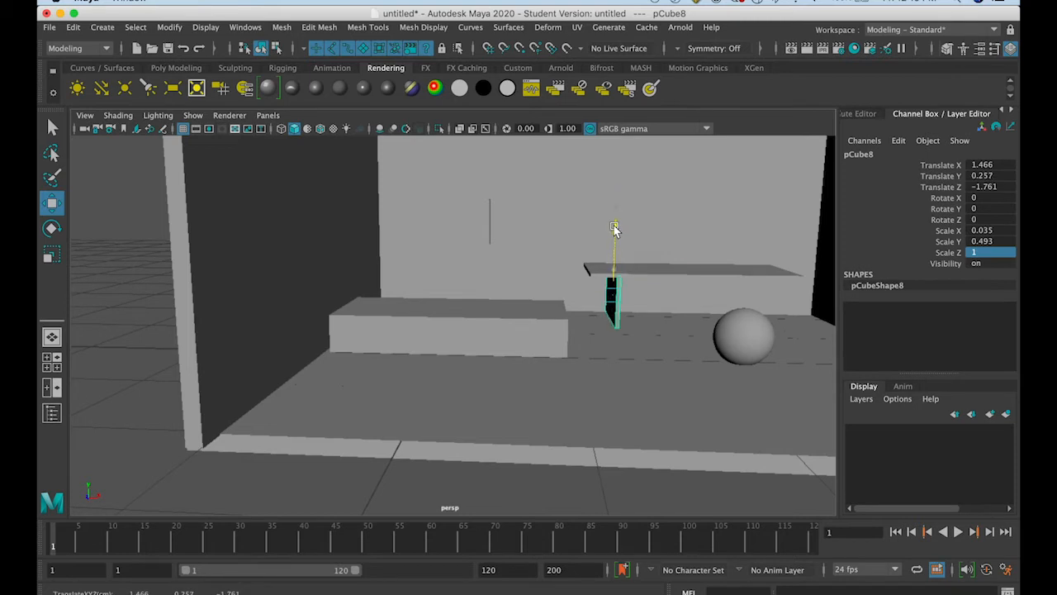
Duplicate the desk leg and move the copy under the tabletop's other end, to about Translate X 2.889
alt+drag(658, 316, 822, 306)
scroll(648, 313, up, 3)
scroll(758, 318, down, 3)
drag(757, 316, 762, 351)
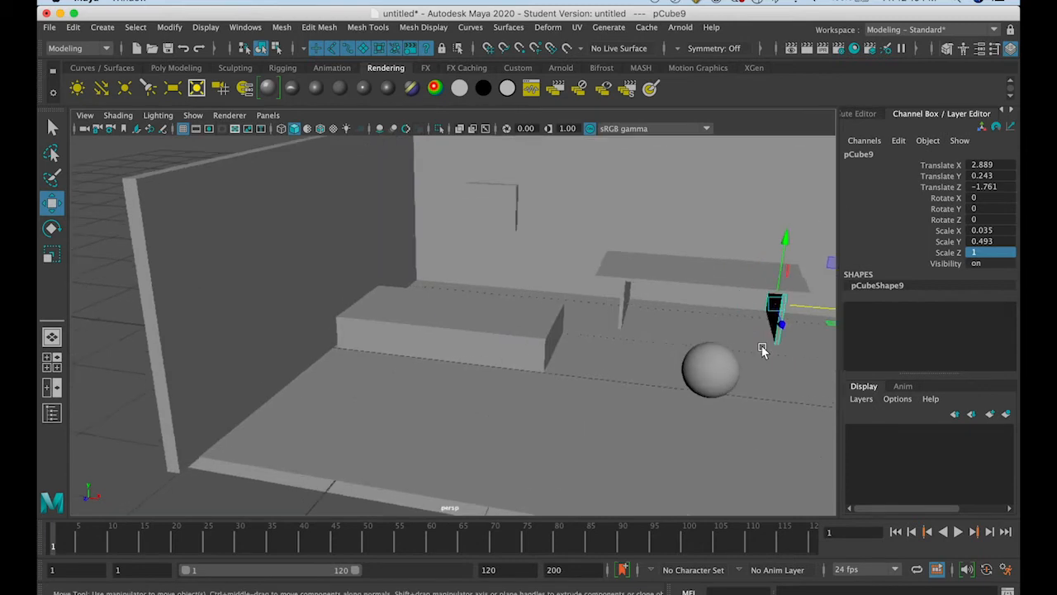
Widen the second leg into a cabinet about 0.449 in Scale X and position it at about Translate X 2.83
key(f)
mouse_move(630, 402)
alt+mouse_down()
mouse_move(658, 390)
mouse_move(646, 394)
alt+mouse_up()
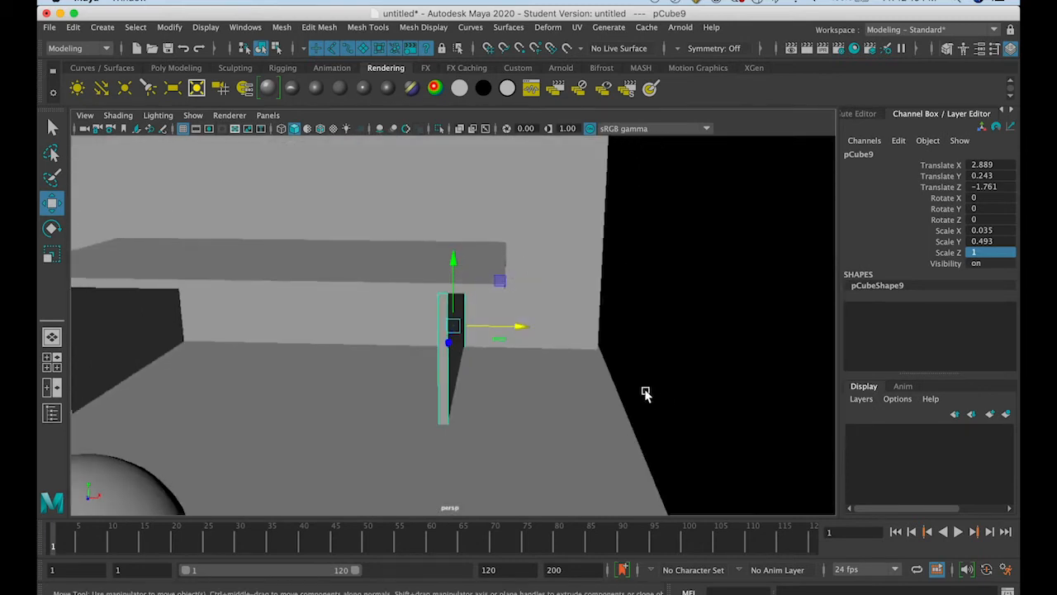
click(53, 252)
drag(513, 328, 1019, 327)
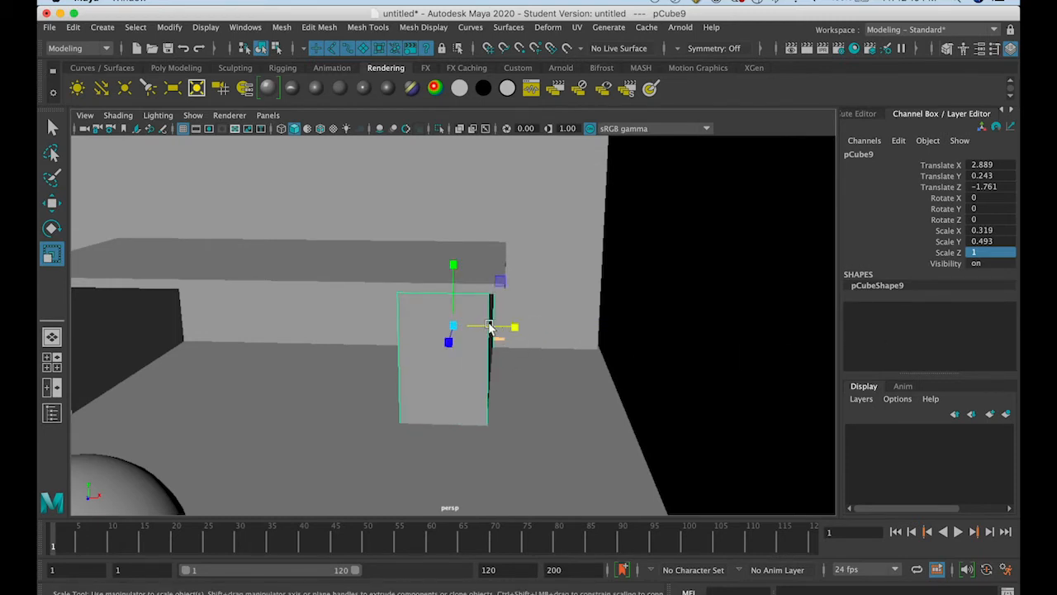
mouse_move(515, 326)
mouse_down()
mouse_move(573, 326)
mouse_move(503, 328)
mouse_up()
key(w)
alt+drag(253, 354, 234, 370)
Duplicate the cabinet, bring the copy forward to about Translate Z -1.676 and reduce it to about 0.203 in Scale Y
click(250, 376)
click(440, 342)
key(ctrl+d)
drag(474, 337, 500, 323)
key(r)
drag(453, 273, 454, 311)
key(f)
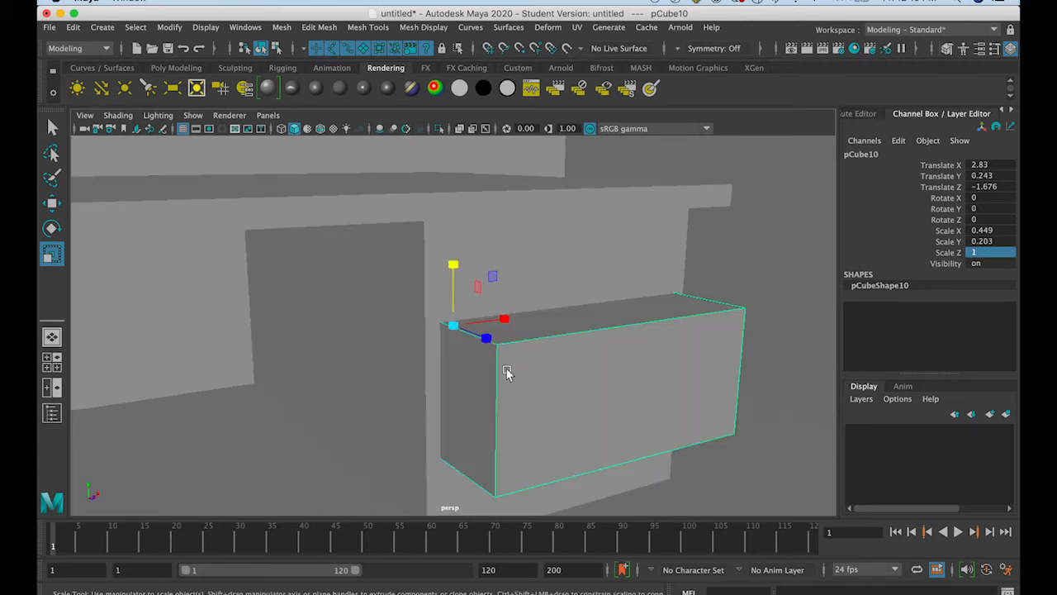
Set the block into the cabinet front at about Translate Y 0.121 and Z -1.813, and place a duplicate above it at about Translate Y 0.348
alt+drag(506, 368, 495, 352)
click(51, 203)
alt+drag(475, 346, 507, 325)
alt+drag(484, 386, 516, 389)
drag(508, 328, 449, 326)
drag(397, 269, 405, 210)
key(ctrl+d)
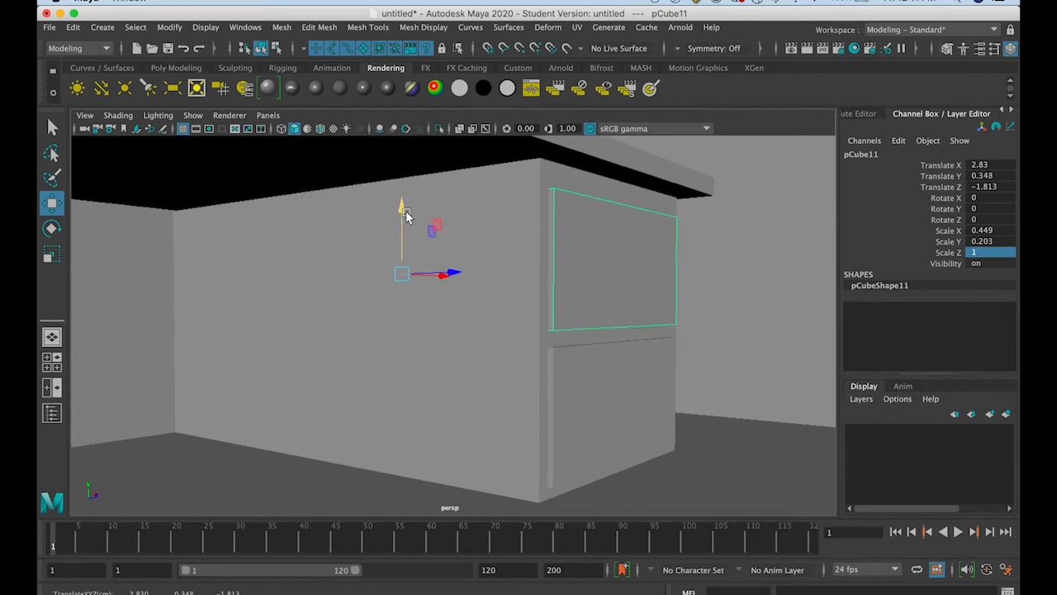
Duplicate the upper drawer block and shrink the copy uniformly to about 0.354, 0.16 and 0.788
key(ctrl+d)
drag(441, 273, 451, 313)
key(super+z)
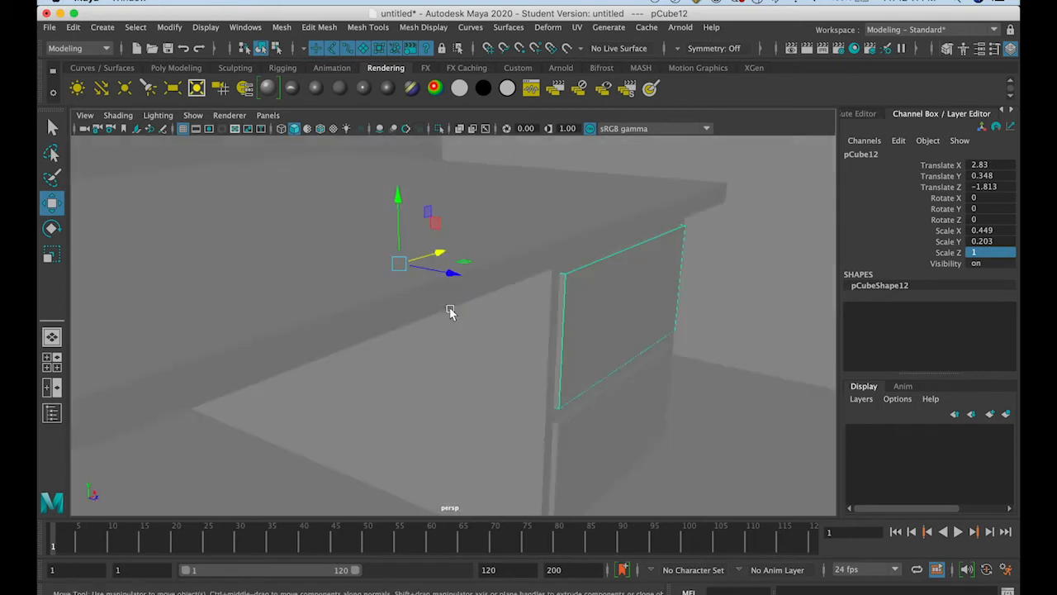
drag(448, 276, 456, 279)
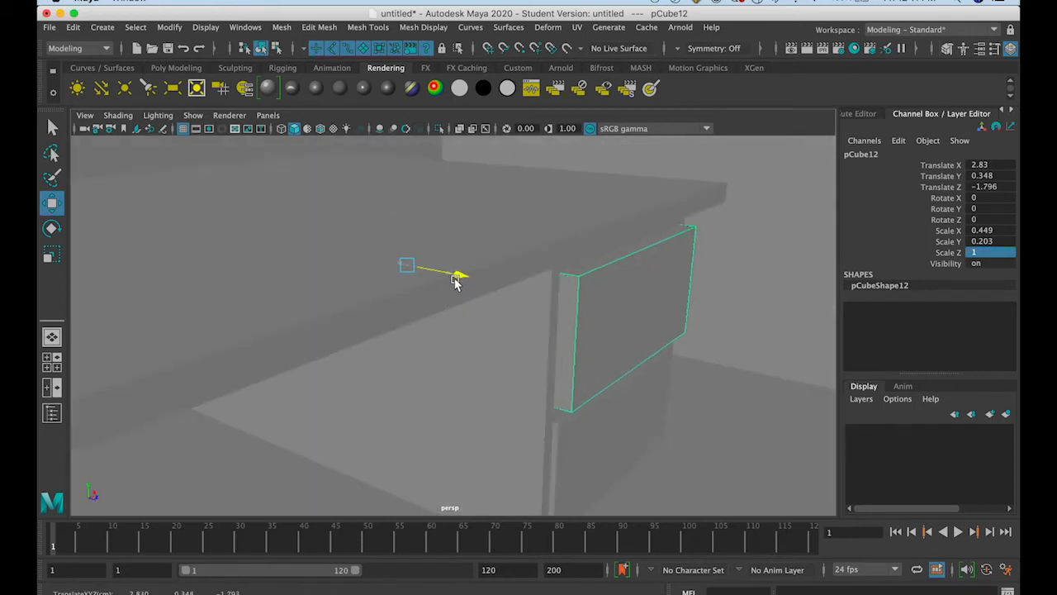
click(50, 255)
drag(407, 263, 368, 297)
key(super+z)
key(super+z)
key(super+z)
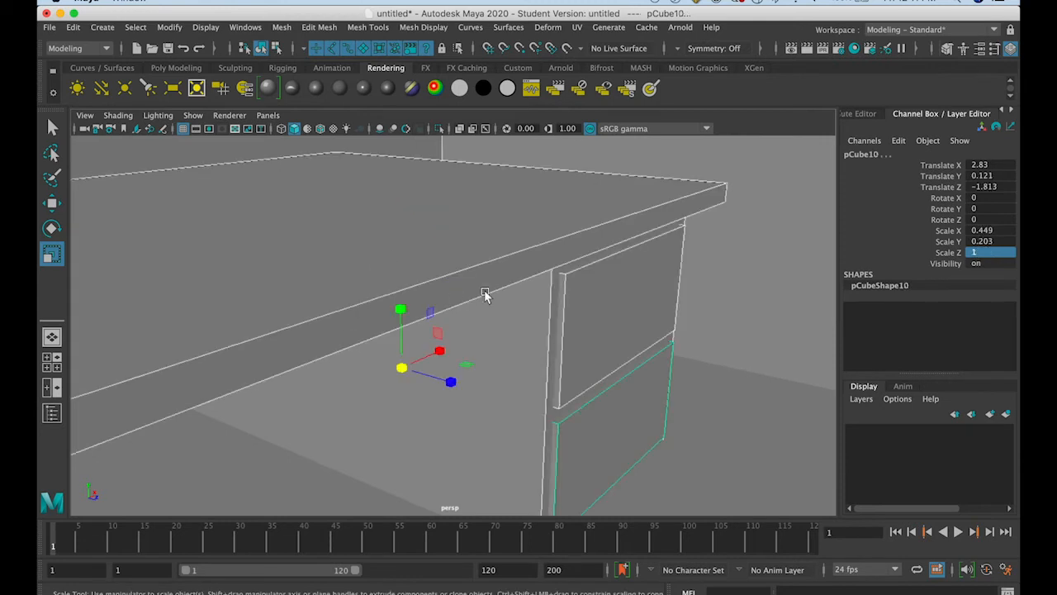
click(52, 203)
mouse_move(450, 382)
mouse_down()
mouse_move(508, 401)
mouse_move(455, 384)
mouse_up()
key(super+z)
Pick the shrunken block inside the drawer in wireframe, pull it out to about Translate Z -1.606, and restore shaded display
key(4)
click(534, 322)
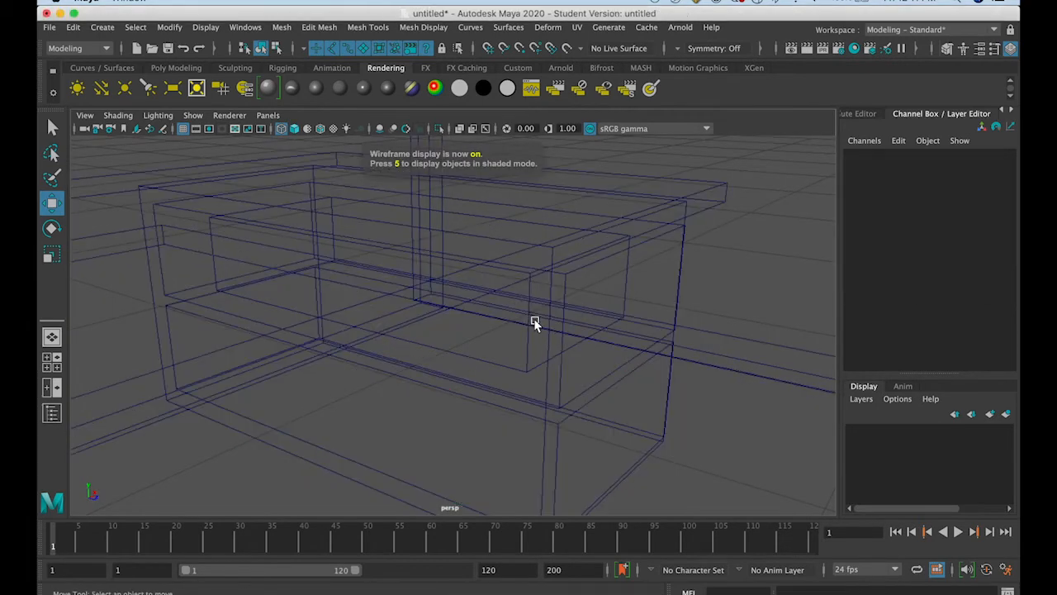
drag(463, 281, 545, 302)
key(5)
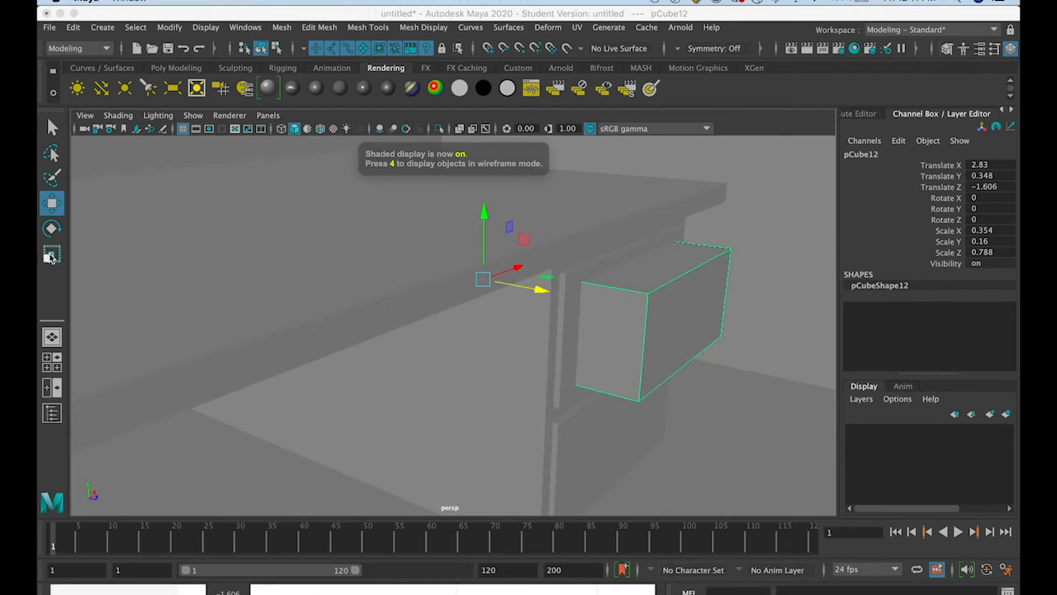
Shrink the pulled-out block into a handle about 0.032 by 0.013 by 0.024 and place it at about Translate Z -1.318
key(r)
drag(514, 266, 465, 289)
drag(483, 216, 495, 271)
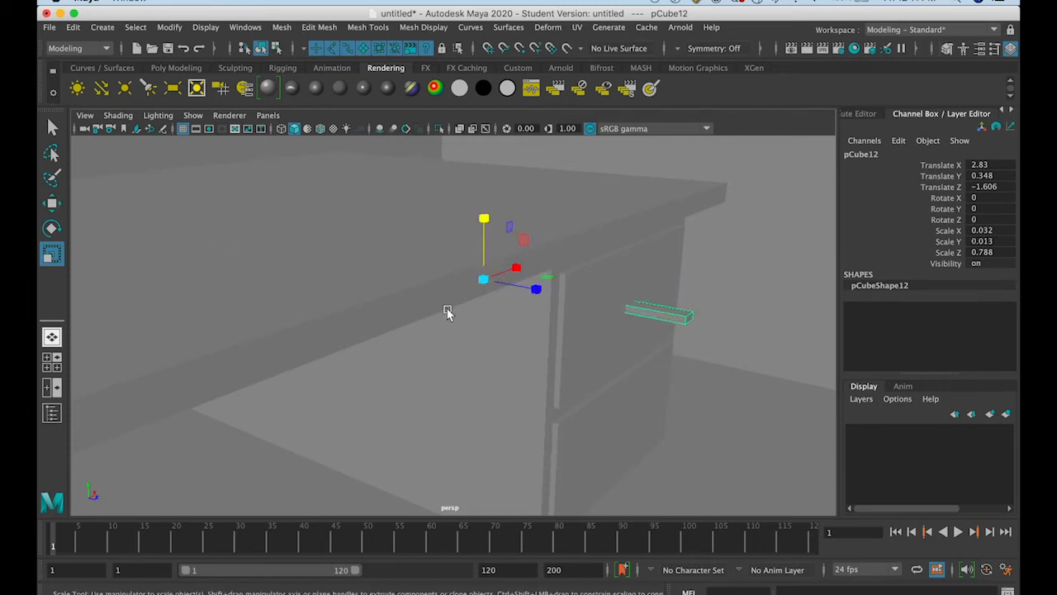
mouse_move(537, 298)
mouse_down()
mouse_move(472, 290)
mouse_move(685, 314)
mouse_move(643, 322)
mouse_move(662, 307)
mouse_up()
key(4)
key(w)
key(5)
Duplicate the drawer handle and lower the copy onto the lower drawer front, at about Translate Y 0.122
key(ctrl+d)
drag(606, 223, 619, 338)
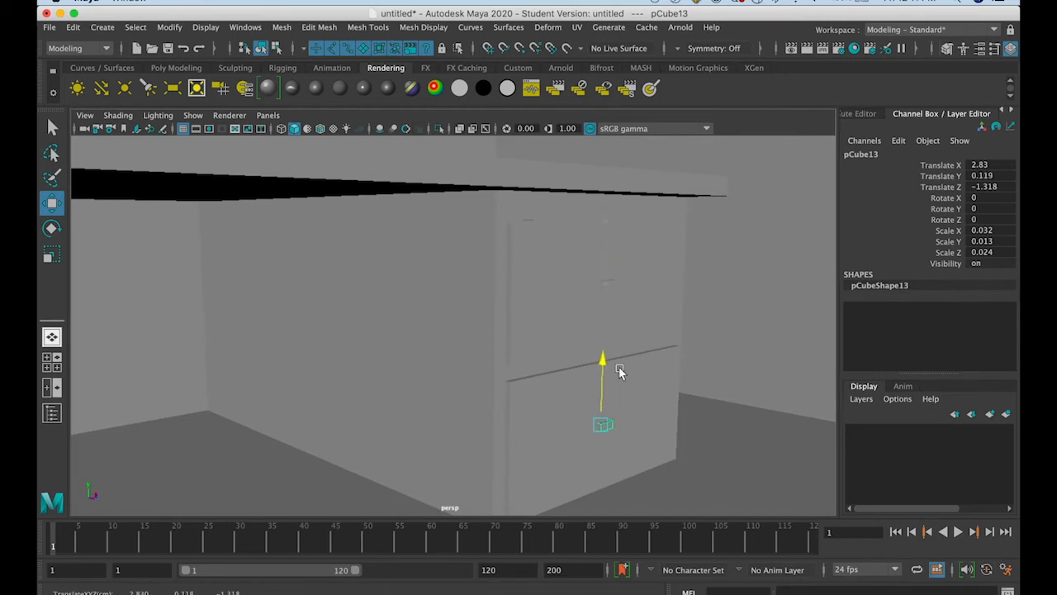
alt+drag(703, 362, 678, 366)
scroll(593, 361, down, 4)
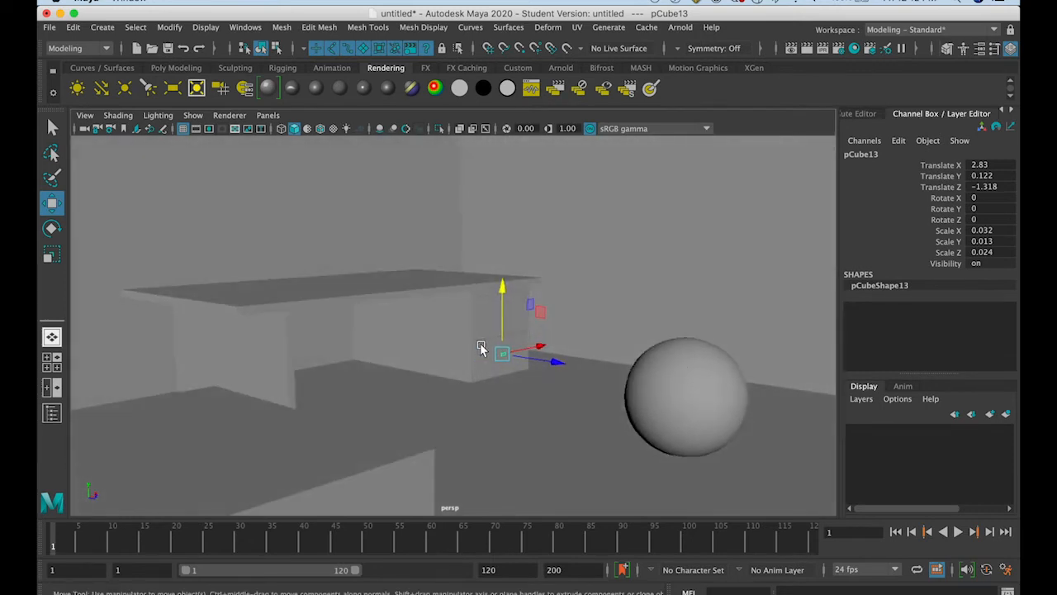
Slide the desk's thin leg slightly outward, closer to the end of the tabletop
alt+drag(325, 361, 276, 371)
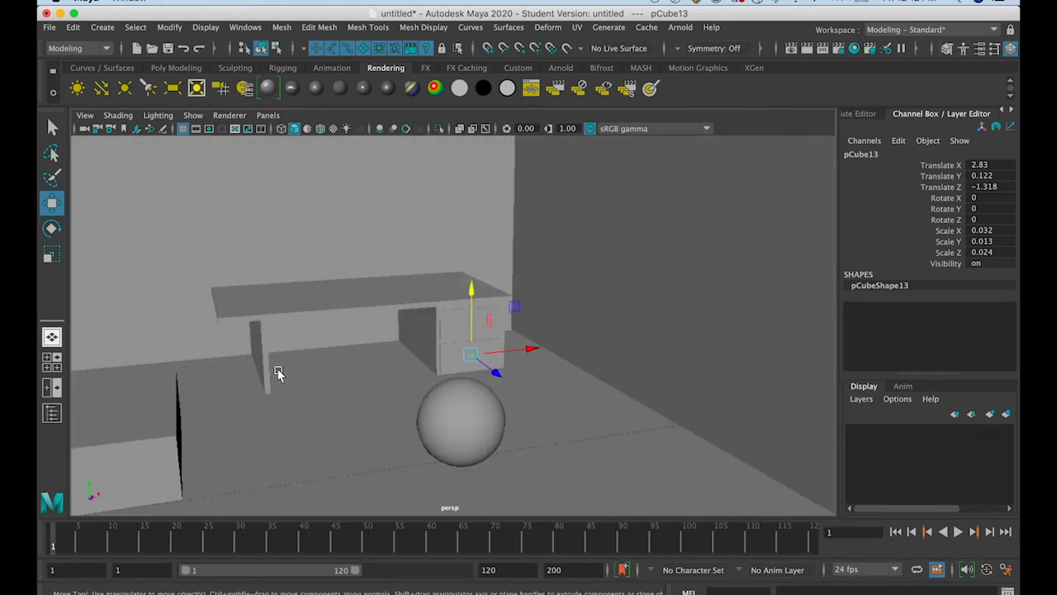
click(277, 295)
drag(381, 292, 308, 304)
Move the small wall panel above the desk, to about Translate X 2.281 and Translate Y 1.11
click(198, 290)
drag(247, 269, 458, 254)
drag(395, 219, 397, 211)
mouse_move(352, 270)
alt+mouse_down()
mouse_move(382, 267)
mouse_move(333, 272)
alt+mouse_up()
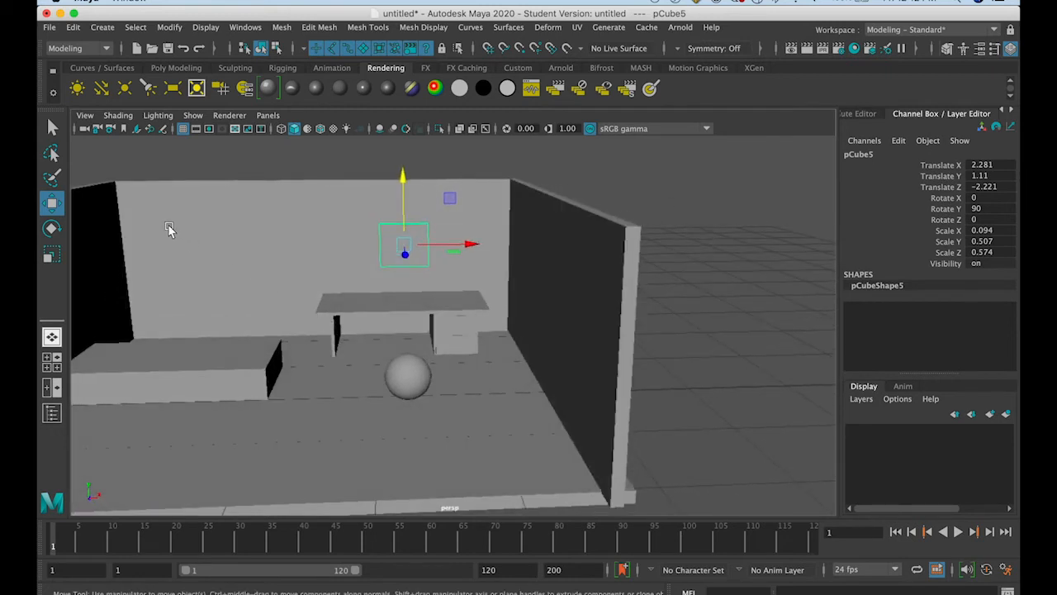
Shorten the back wall to about 2.723 in Scale Z at Translate X 2.182, and place a copy narrowed to 1.107 at Translate X -0.474
click(212, 261)
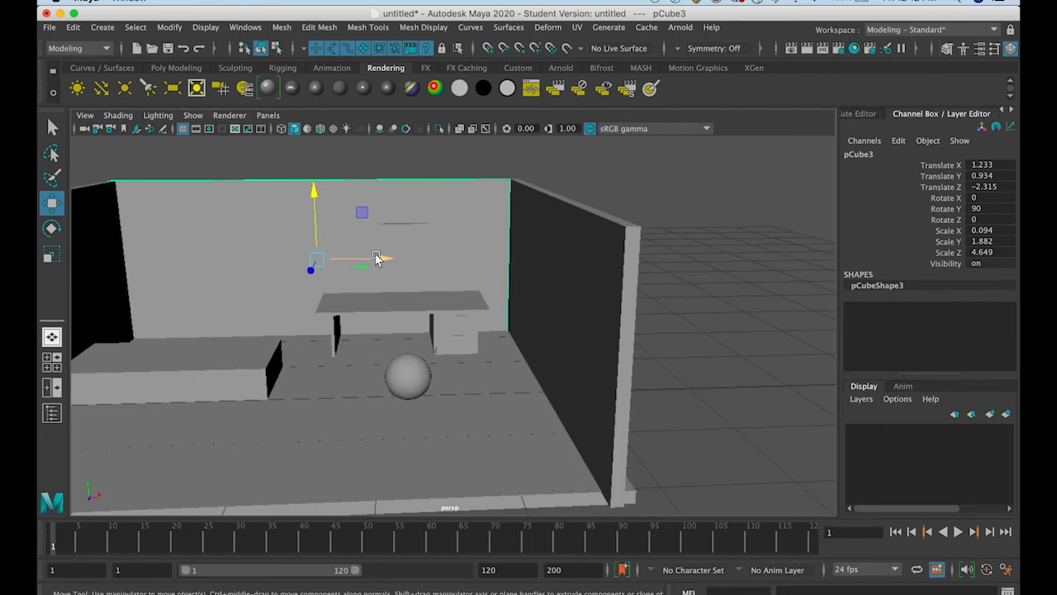
click(53, 255)
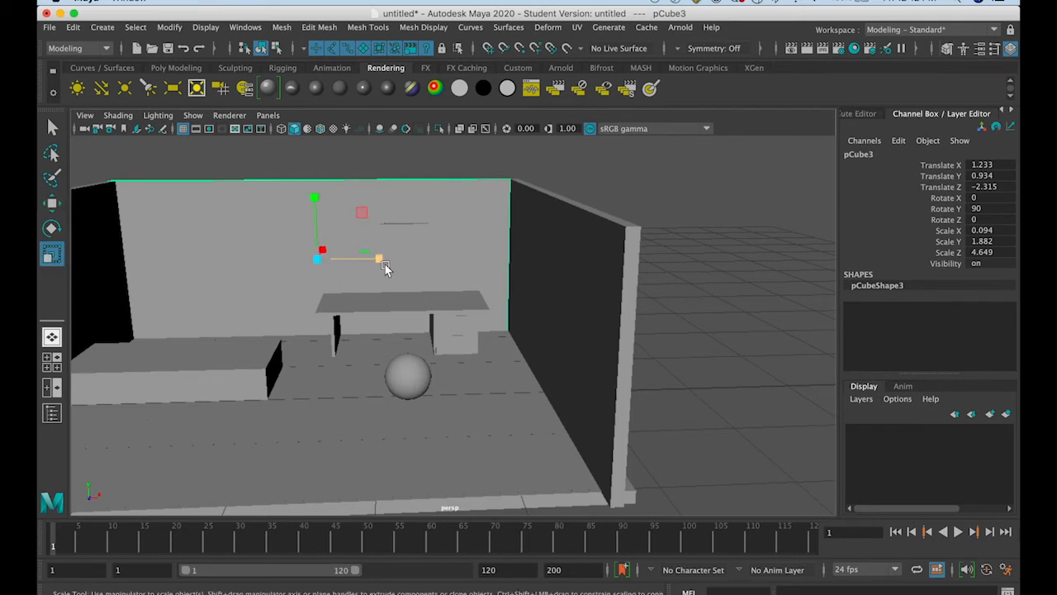
drag(379, 260, 236, 262)
click(51, 203)
click(51, 254)
click(50, 203)
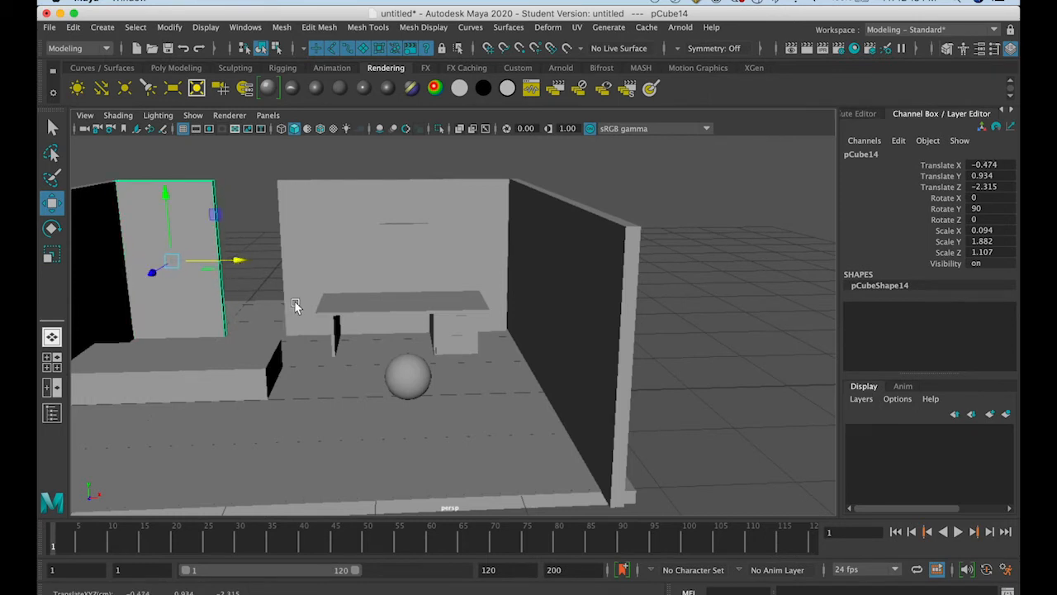
Duplicate the narrow wall piece, shorten it to about 0.49 in Scale Y, and place it over the doorway at about Translate X 0.438, Y 1.617
key(ctrl+d)
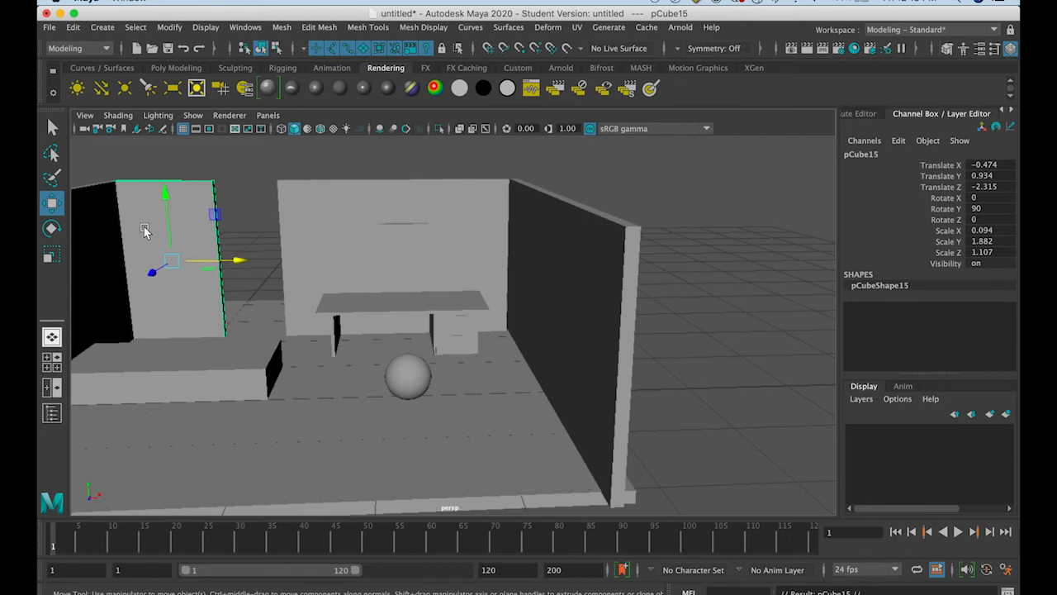
key(r)
drag(166, 202, 157, 238)
click(51, 202)
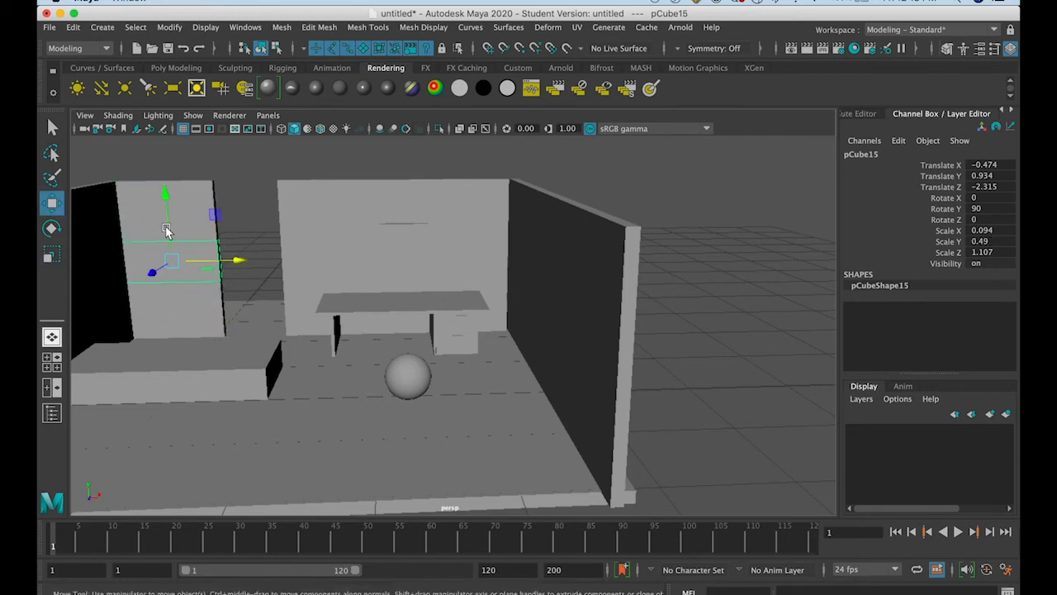
drag(168, 193, 163, 165)
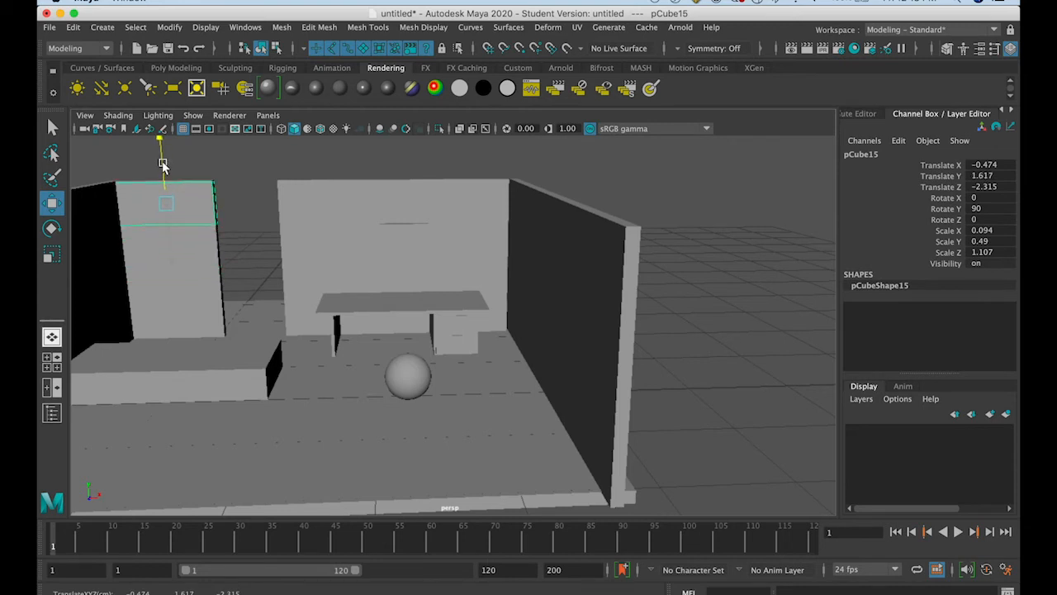
drag(200, 203, 305, 205)
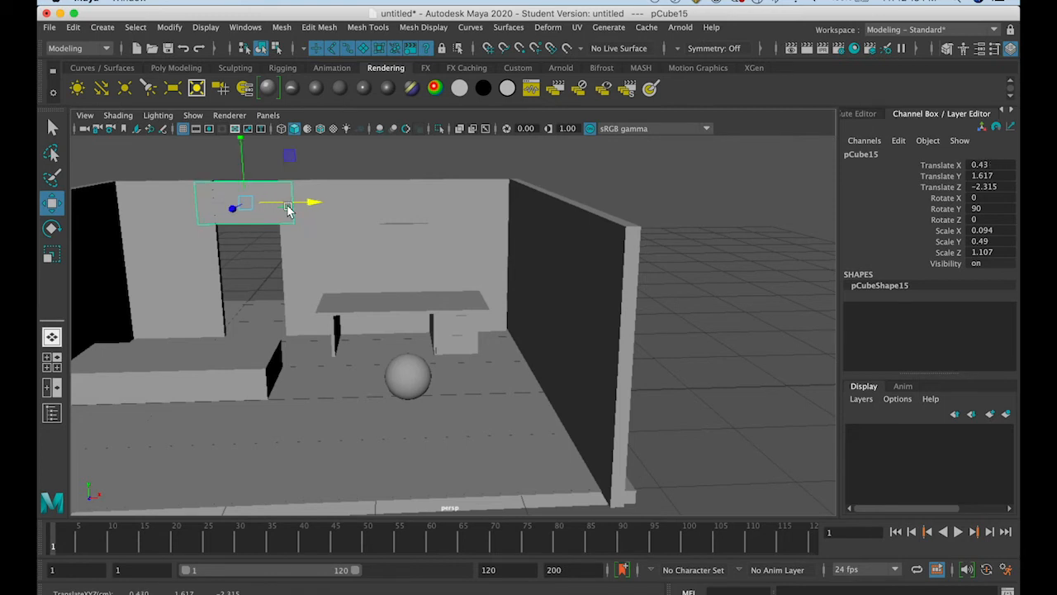
click(363, 165)
alt+drag(378, 160, 312, 190)
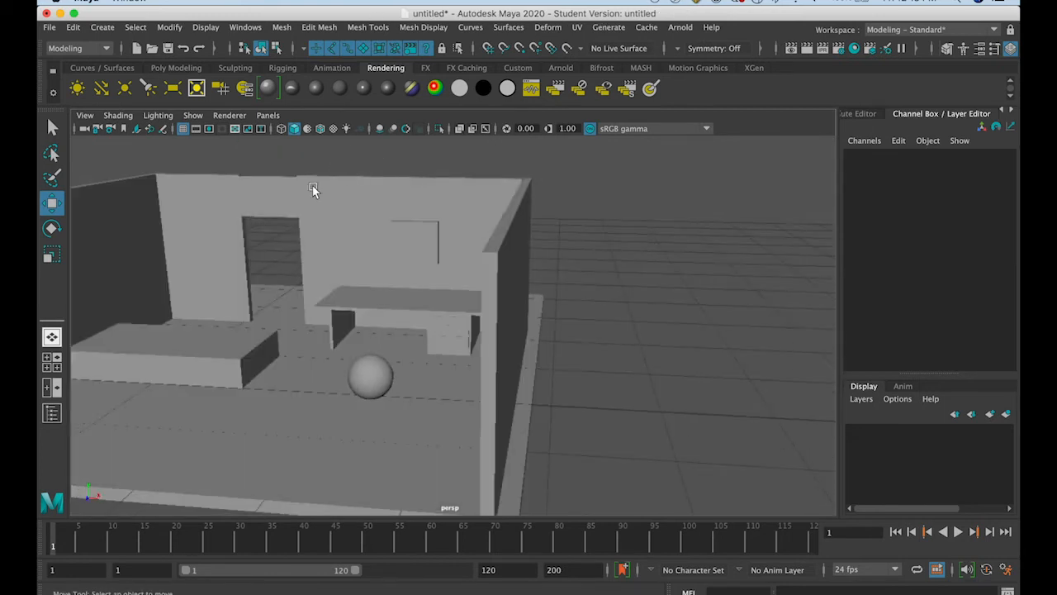
click(312, 190)
click(273, 207)
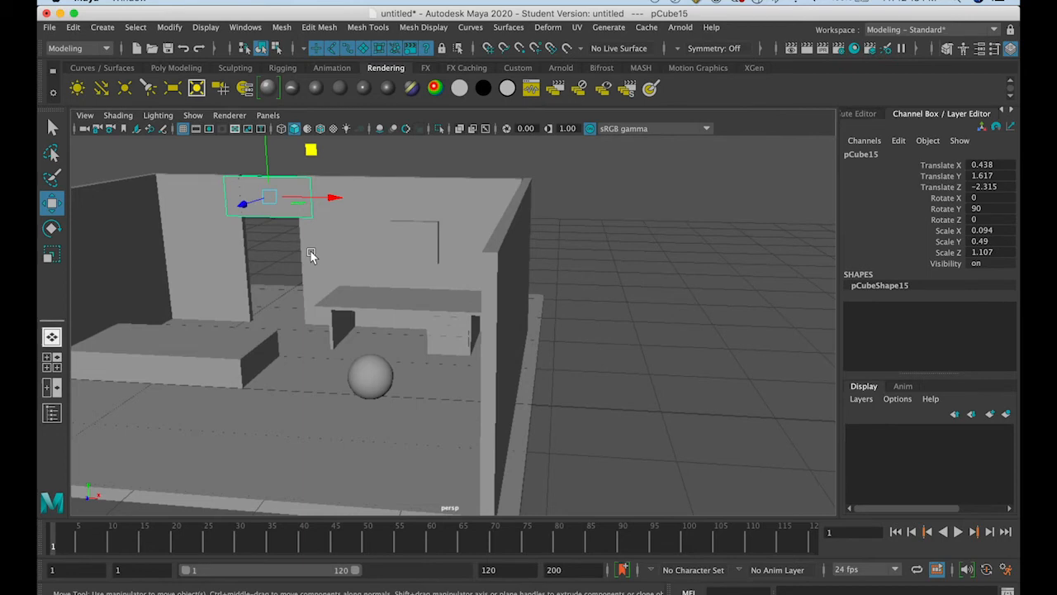
Undo the doorway edits back to the single full-length back wall, then clear the selection
key(super+s)
click(929, 491)
key(w)
key(super+z)
key(super+z)
key(super+z)
key(super+z)
key(super+z)
key(super+z)
key(super+z)
key(super+z)
key(super+z)
key(super+z)
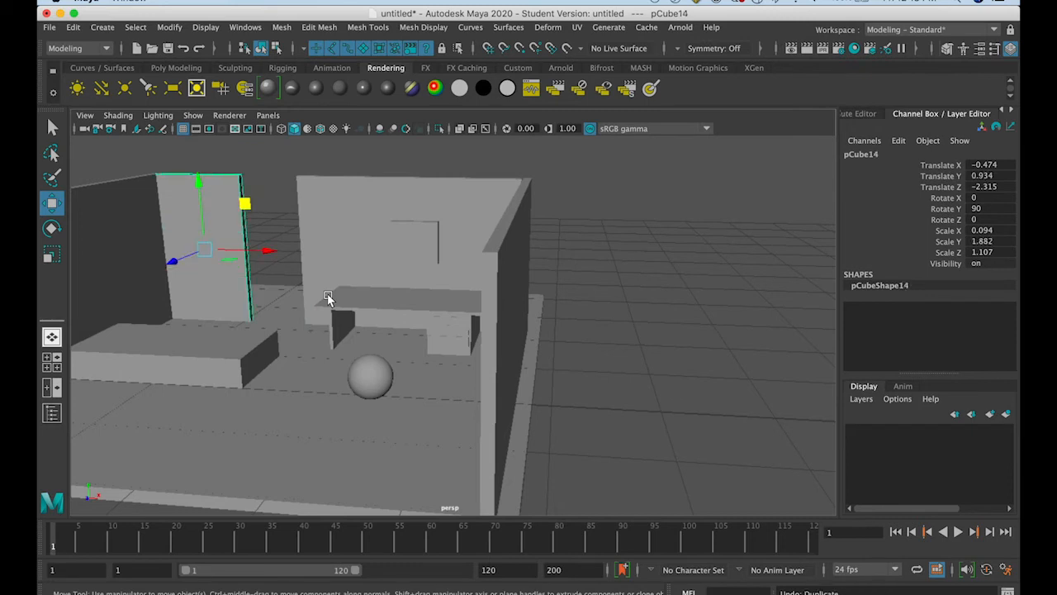
alt+drag(243, 220, 256, 222)
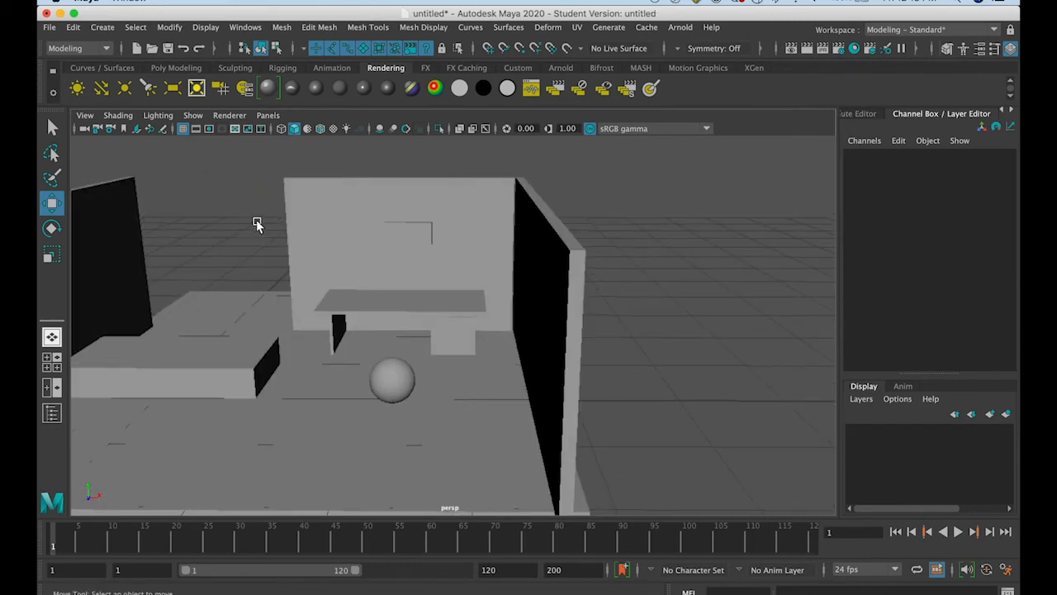
key(super+z)
key(super+z)
key(super+z)
key(super+z)
key(super+z)
key(super+z)
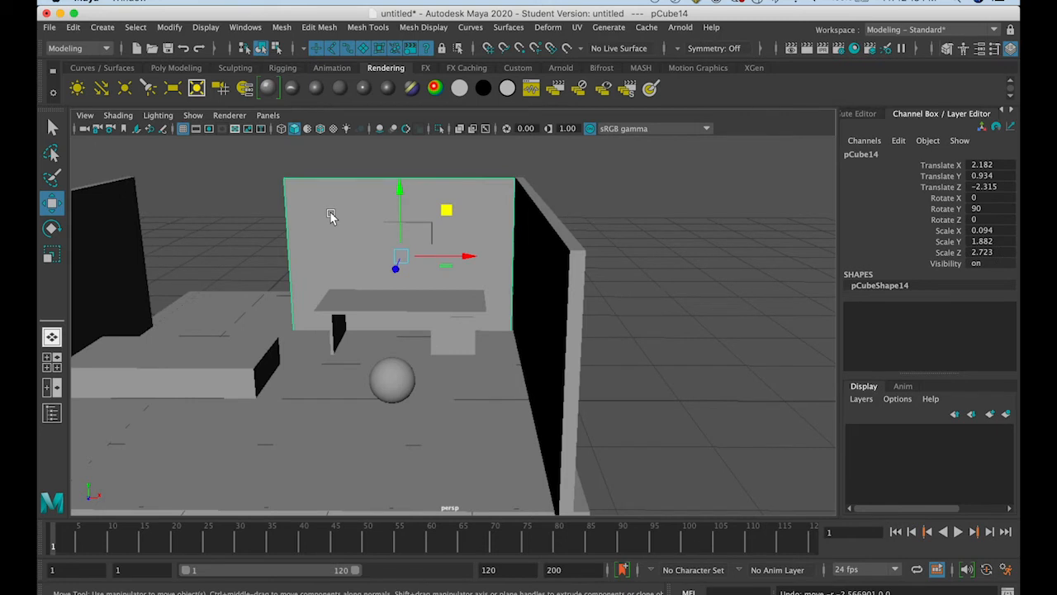
key(super+z)
key(super+z)
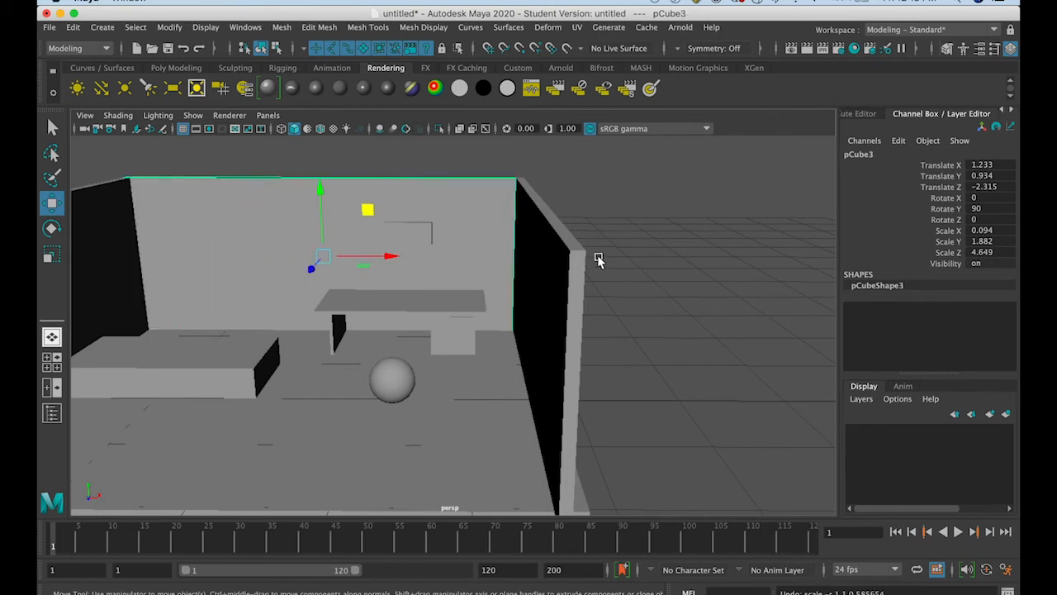
click(599, 260)
Duplicate the back wall, move the copy forward to about Translate Z -1.785, and scale it to about 0.688 in X and 1.17 in Z
alt+drag(604, 259, 524, 281)
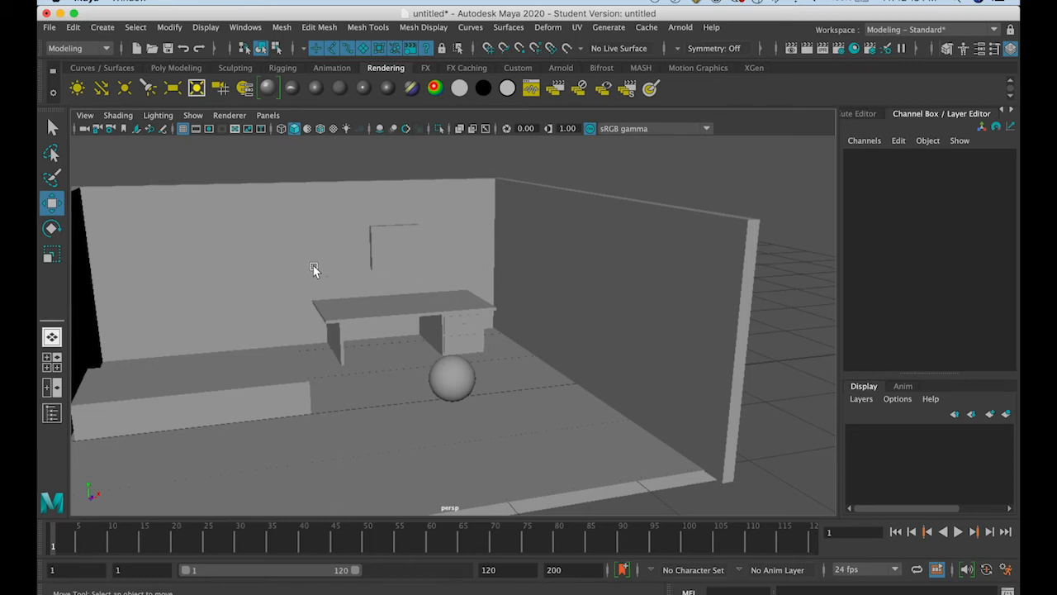
alt+drag(279, 260, 191, 279)
click(199, 247)
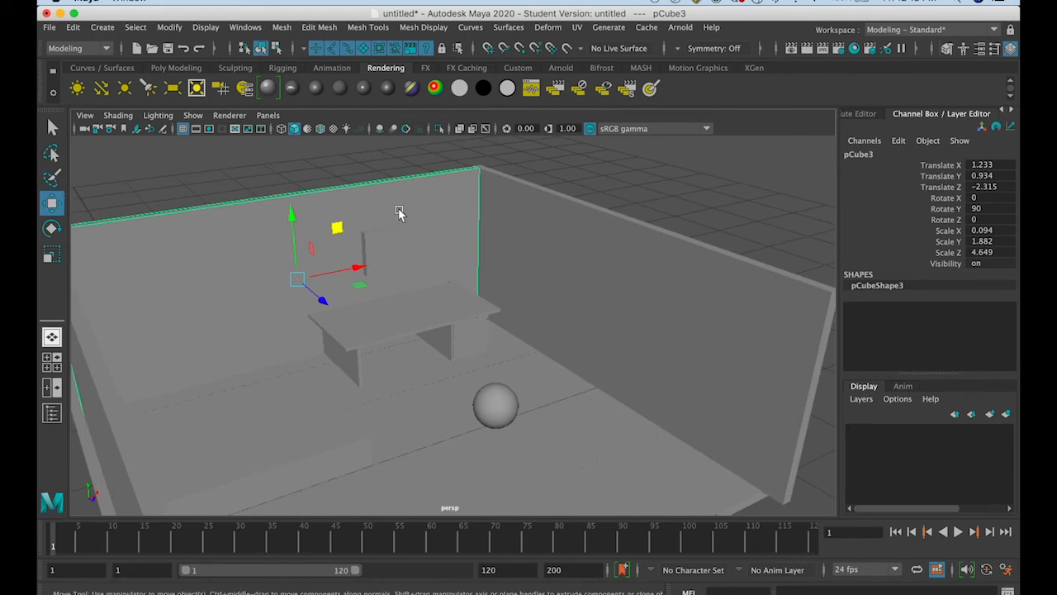
key(ctrl+d)
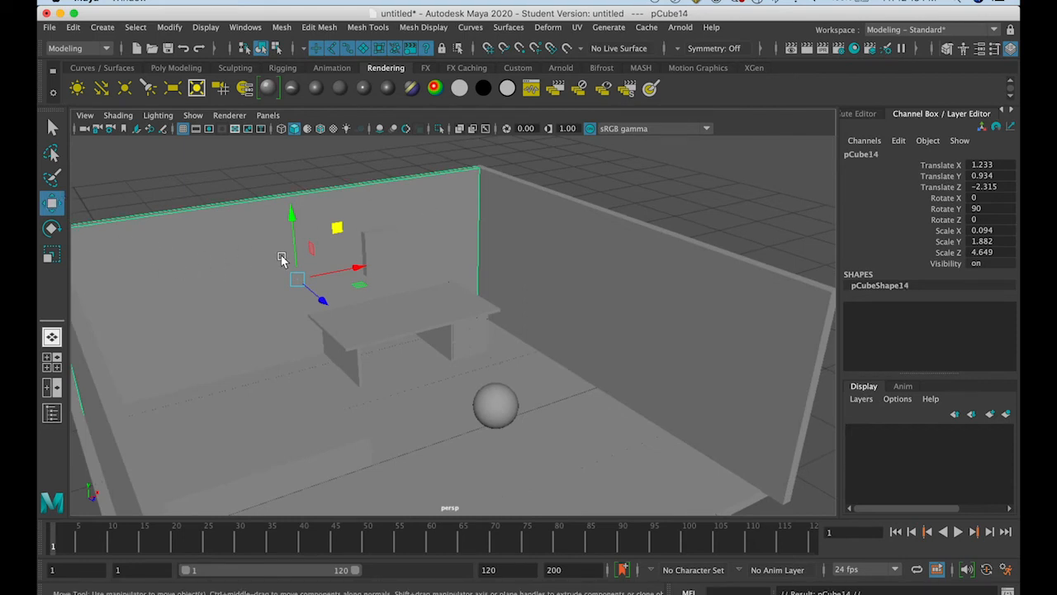
drag(321, 297, 341, 312)
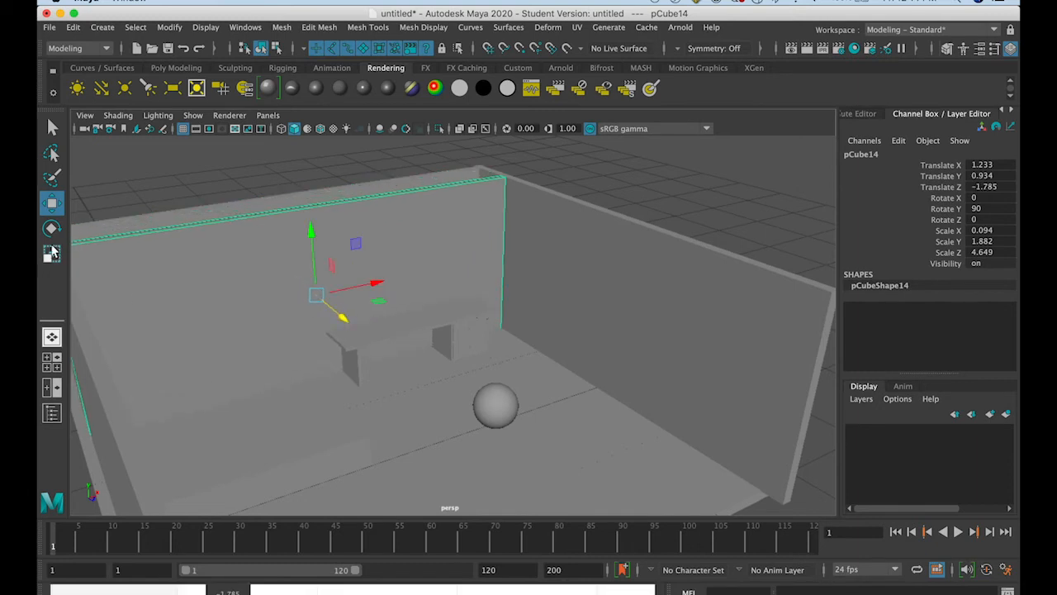
key(r)
drag(382, 282, 128, 124)
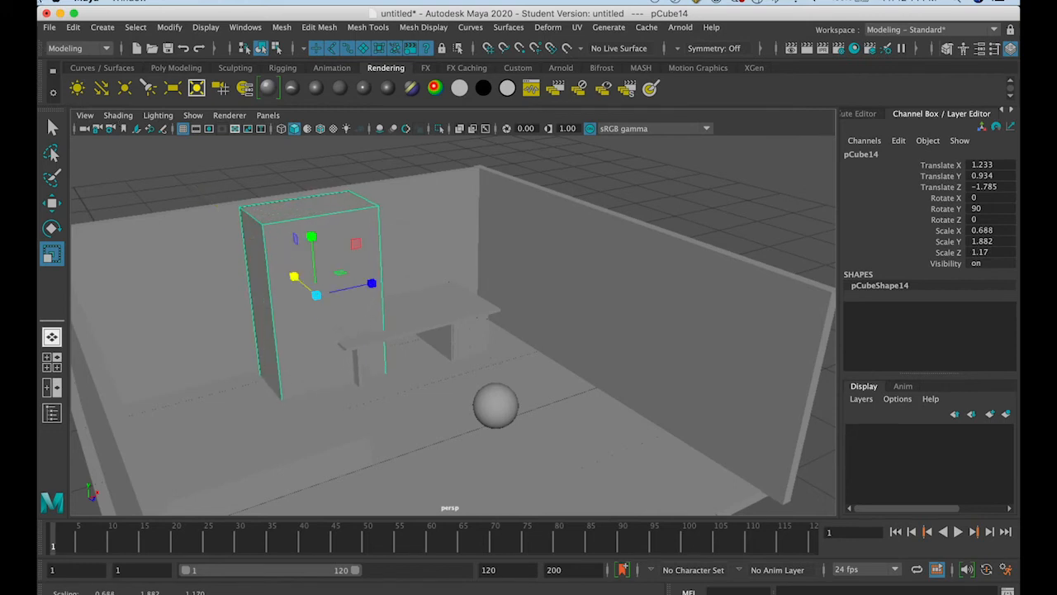
Shrink the block to about 1.144 in Scale Y and 0.84 in Scale Z, and set it through the back wall at about Translate X 0.345, Z -2.33
mouse_move(314, 239)
mouse_down()
mouse_move(319, 274)
mouse_move(309, 219)
mouse_up()
drag(371, 278, 317, 297)
key(w)
drag(353, 267, 276, 292)
drag(208, 238, 311, 329)
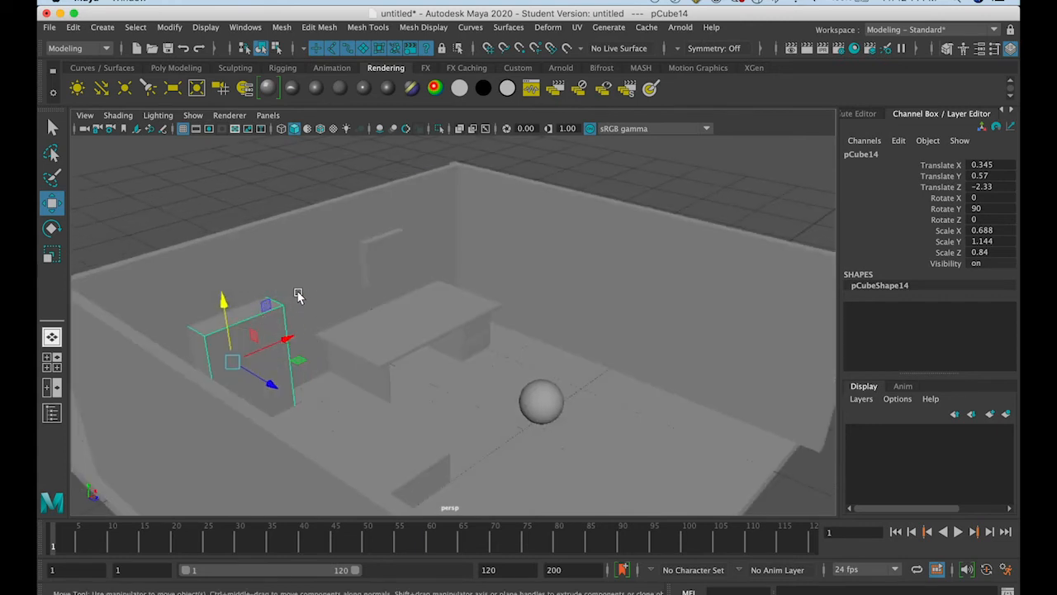
Stretch the doorway block to about 1.492 in Scale Y and position it at about Translate Y 0.605
alt+drag(284, 360, 235, 331)
drag(226, 263, 180, 416)
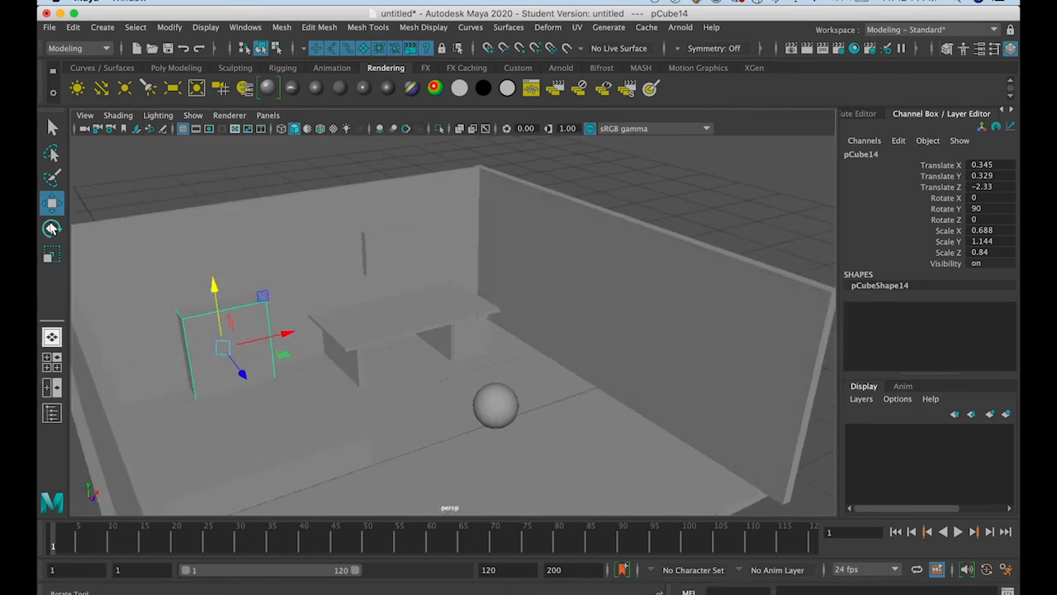
drag(213, 284, 238, 240)
key(r)
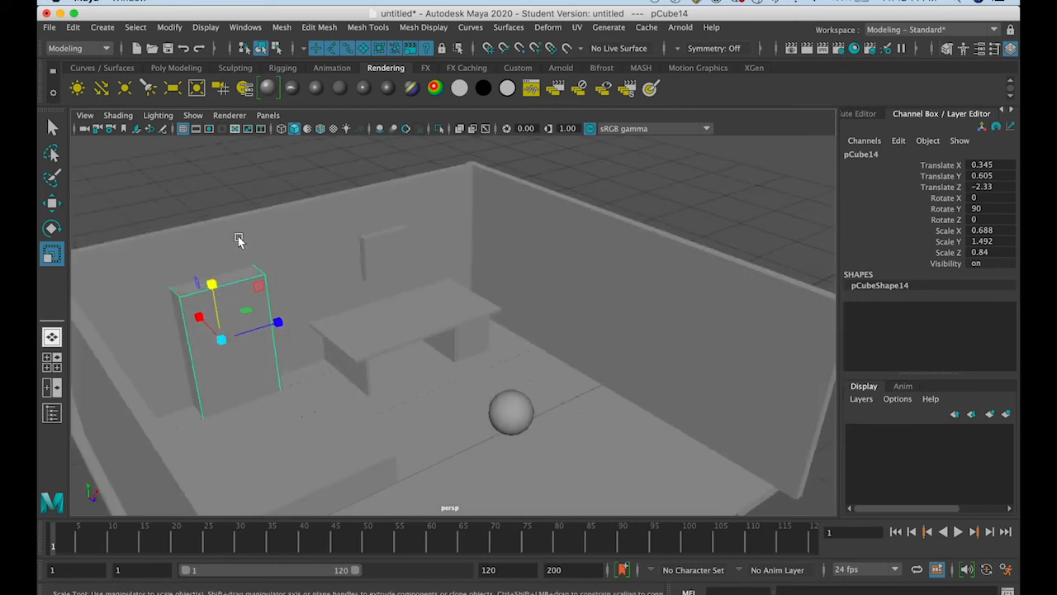
click(51, 203)
mouse_move(151, 211)
alt+mouse_down()
mouse_move(177, 204)
mouse_move(155, 212)
alt+mouse_up()
click(260, 188)
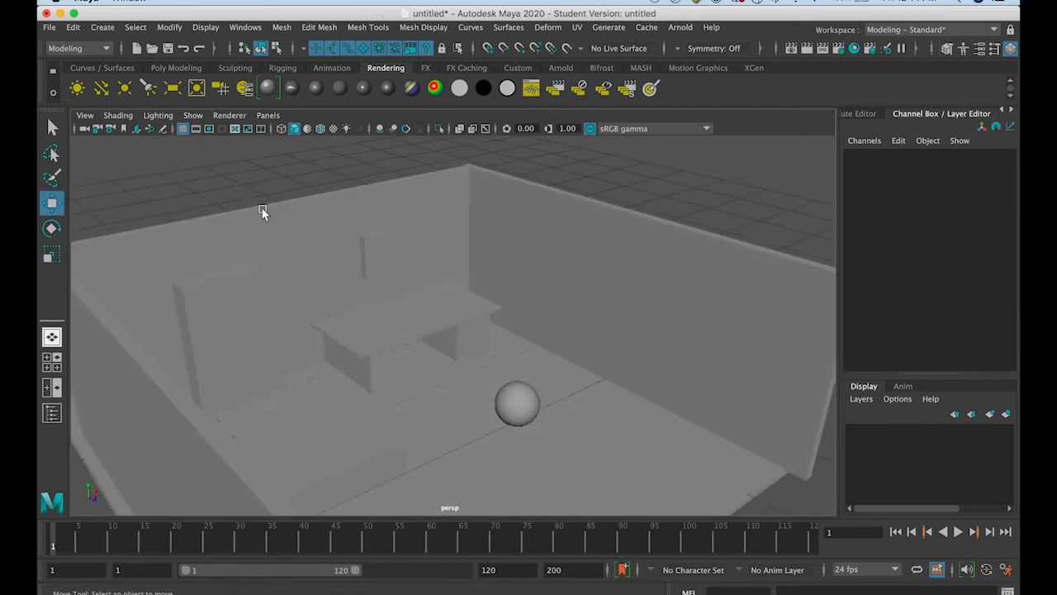
Cut the doorway by subtracting the block from the back wall with a Boolean Difference
click(236, 232)
click(236, 290)
click(237, 235)
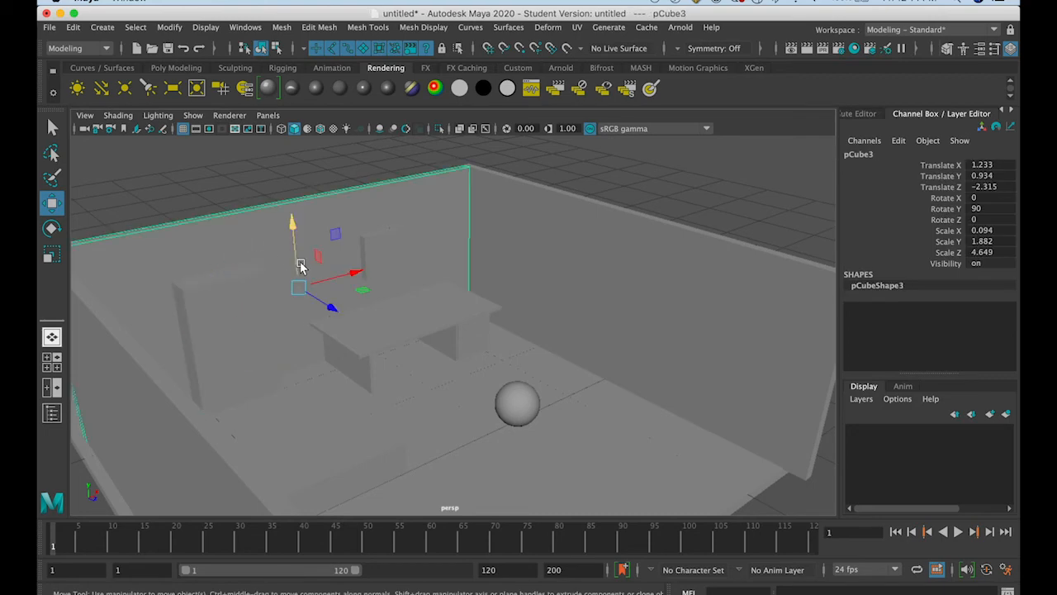
mouse_move(273, 288)
alt+mouse_down()
mouse_move(272, 298)
mouse_move(432, 278)
mouse_move(394, 242)
mouse_move(315, 293)
mouse_move(271, 297)
alt+mouse_up()
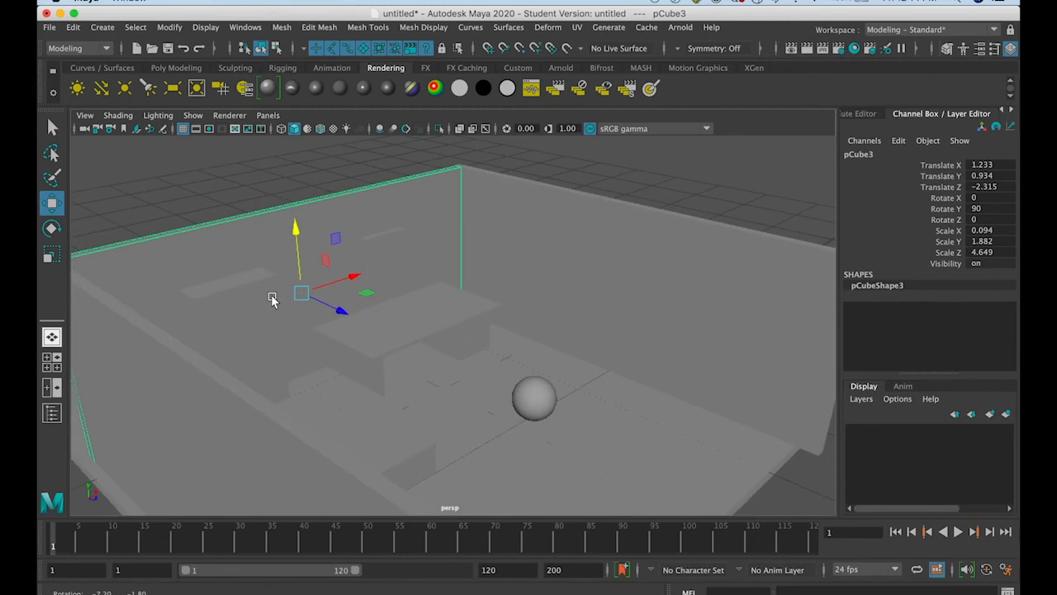
click(236, 193)
click(247, 222)
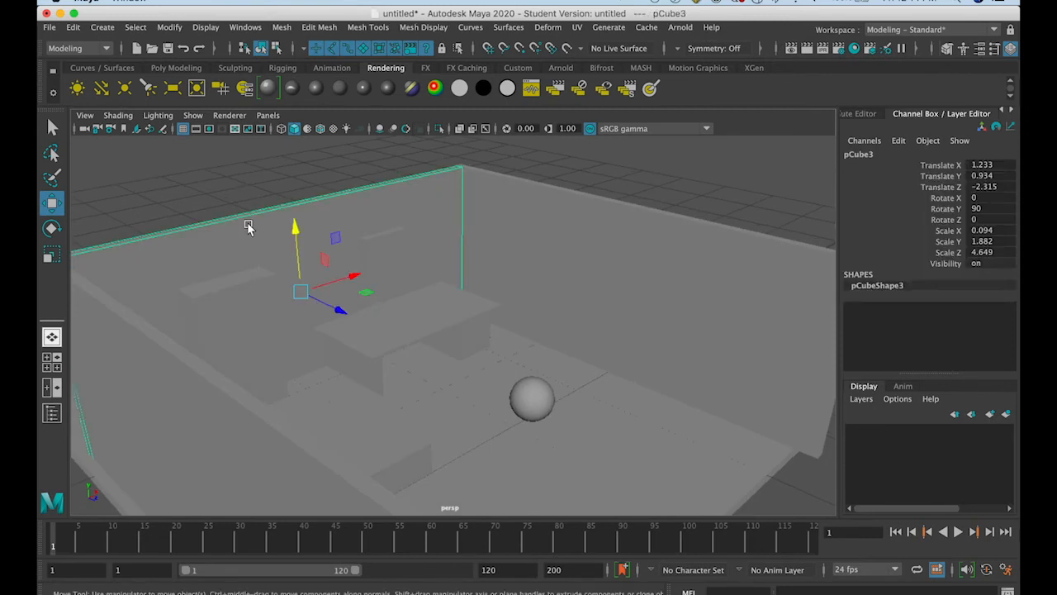
click(248, 307)
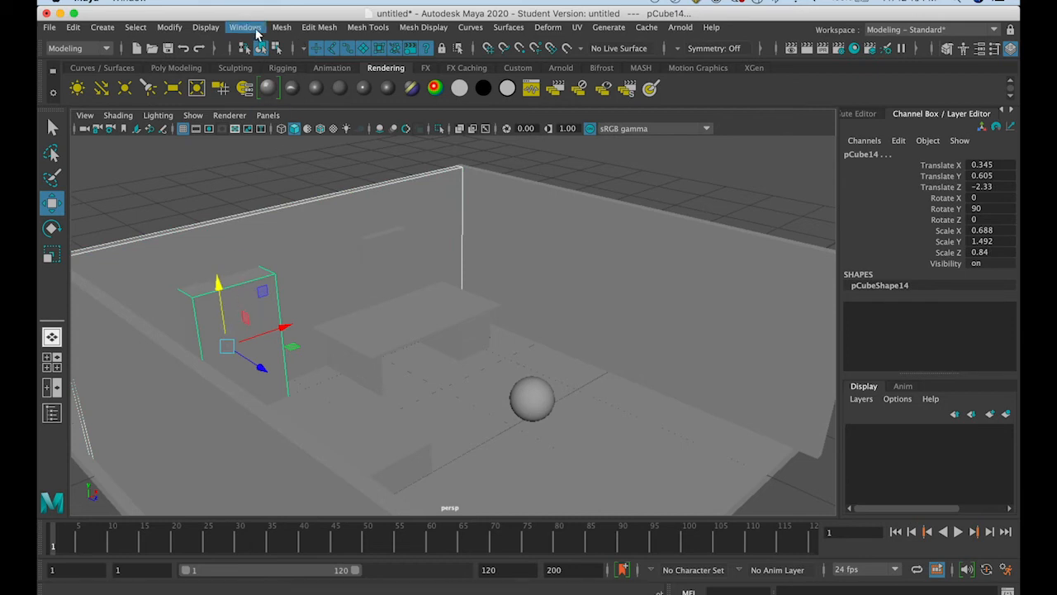
click(306, 28)
mouse_move(280, 30)
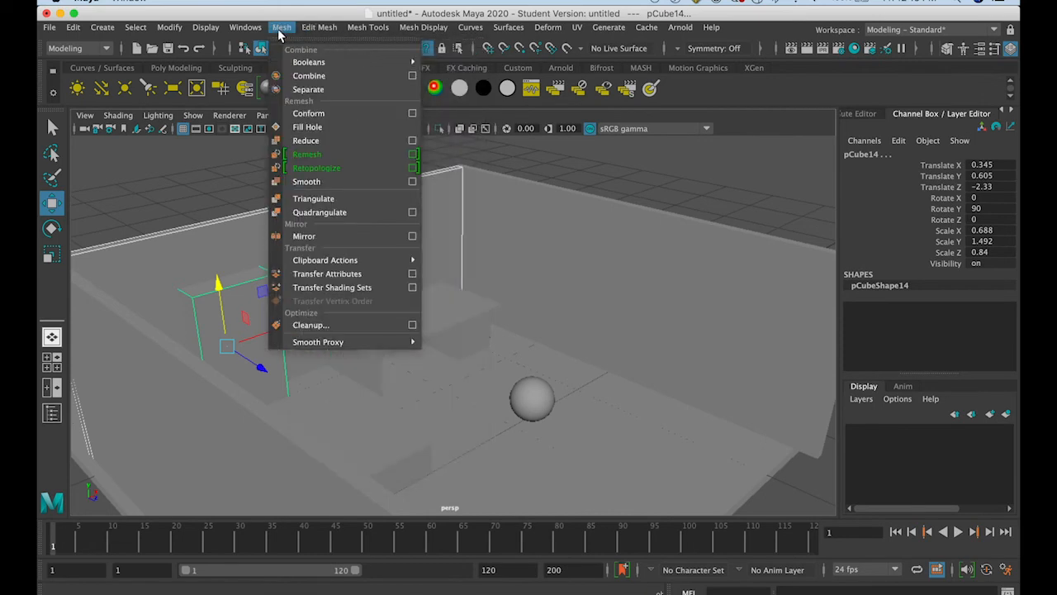
mouse_move(295, 64)
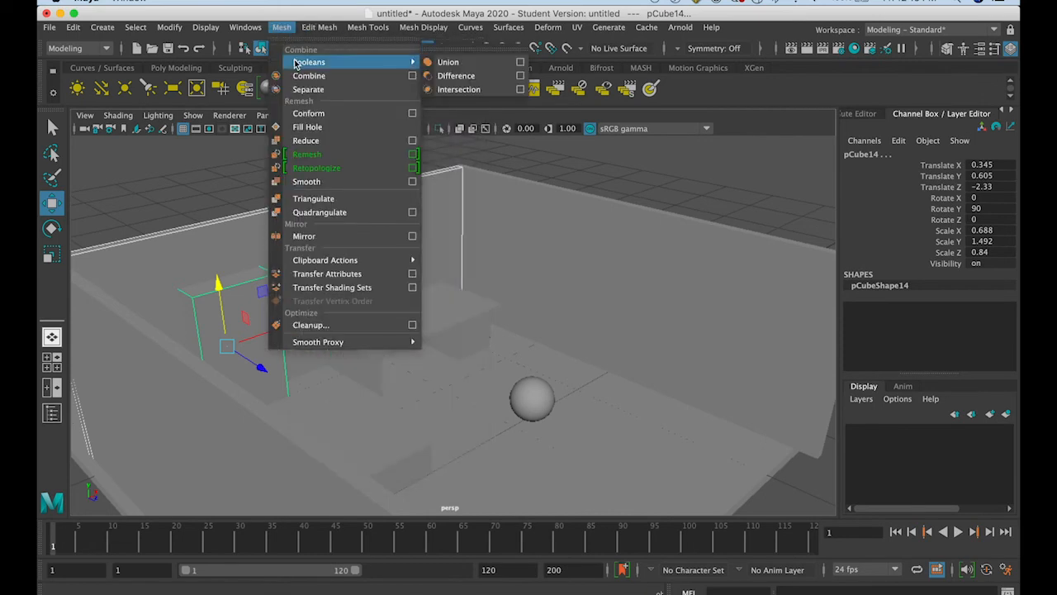
click(444, 76)
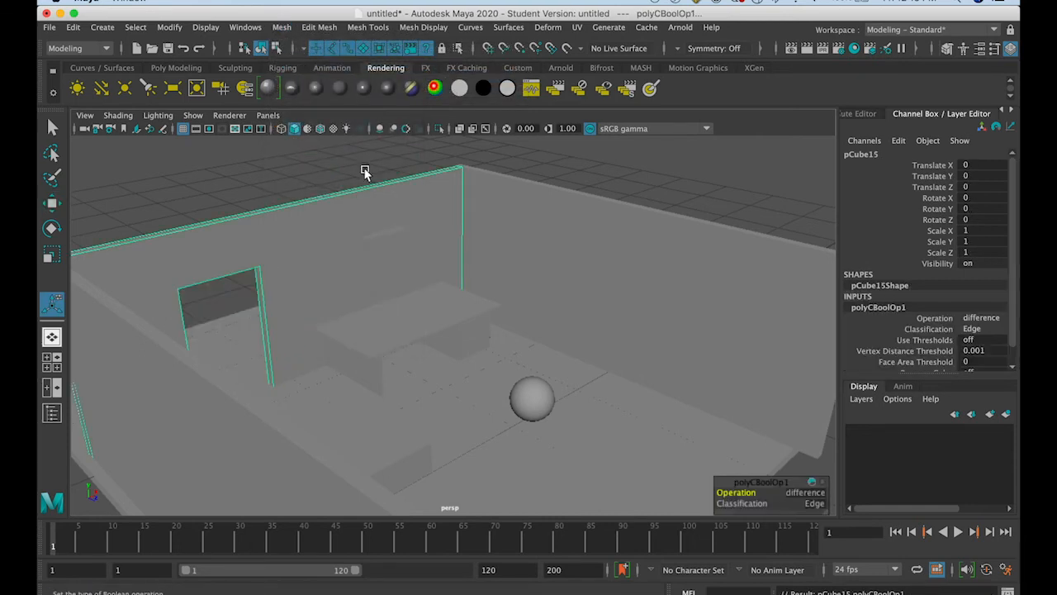
Inspect the door opening from the front of the room and clear the selection
alt+drag(340, 255, 294, 242)
scroll(294, 242, down, 5)
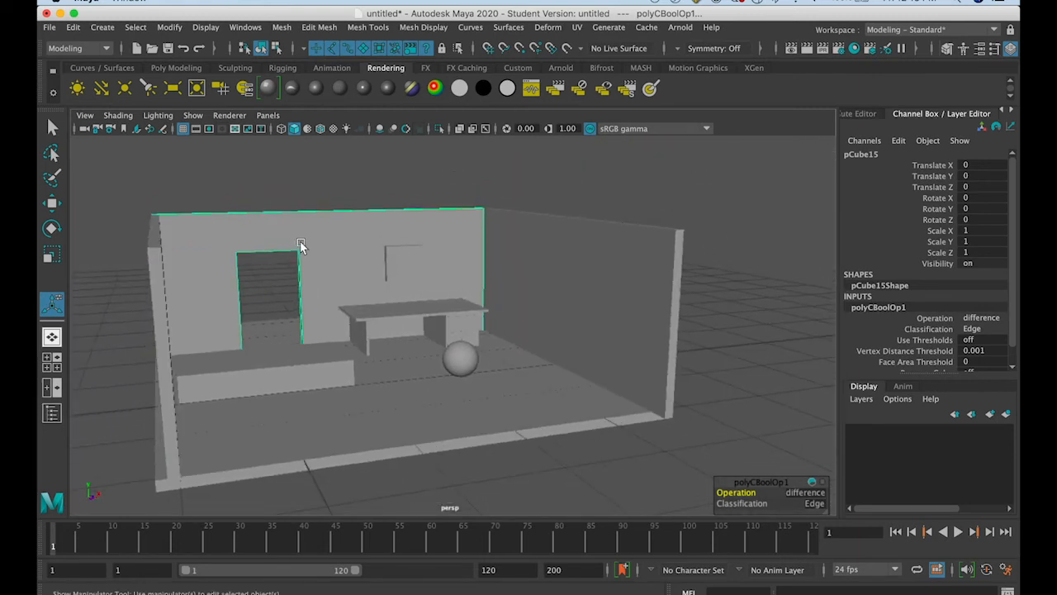
click(52, 203)
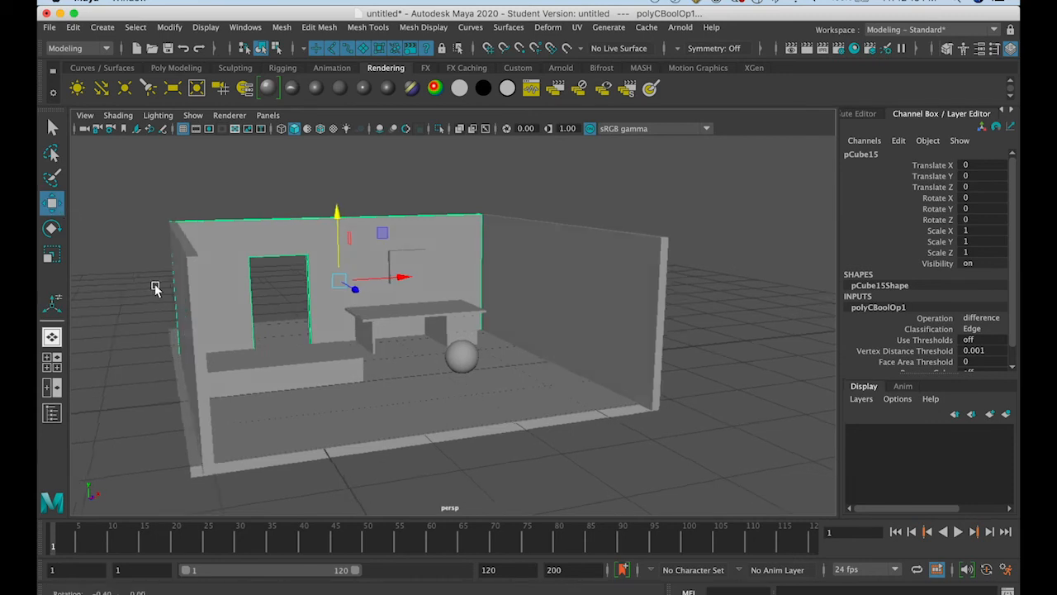
scroll(158, 289, up, 2)
alt+drag(221, 374, 222, 368)
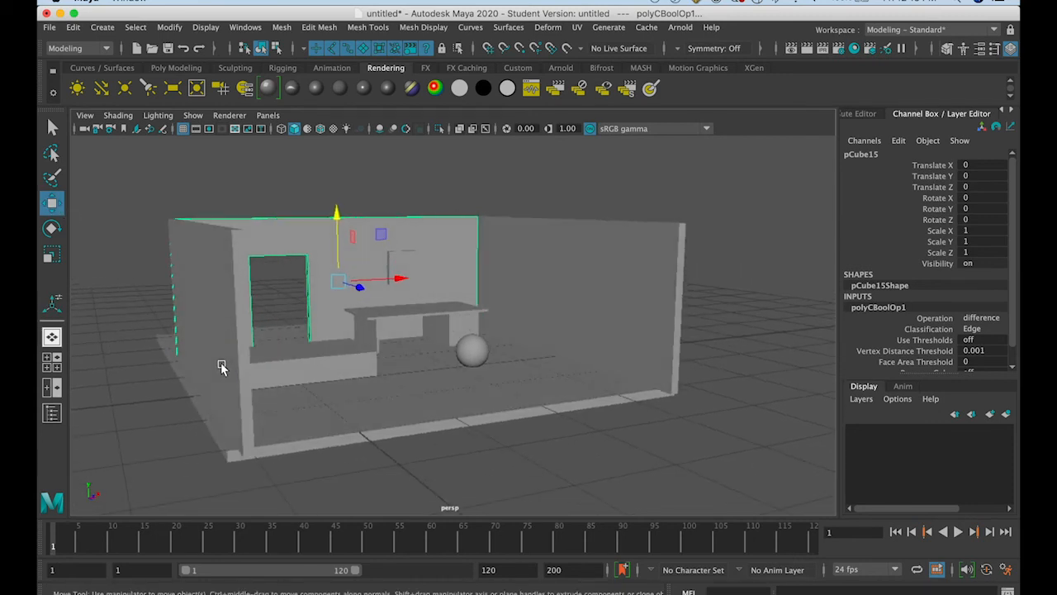
click(389, 445)
alt+drag(388, 444, 373, 446)
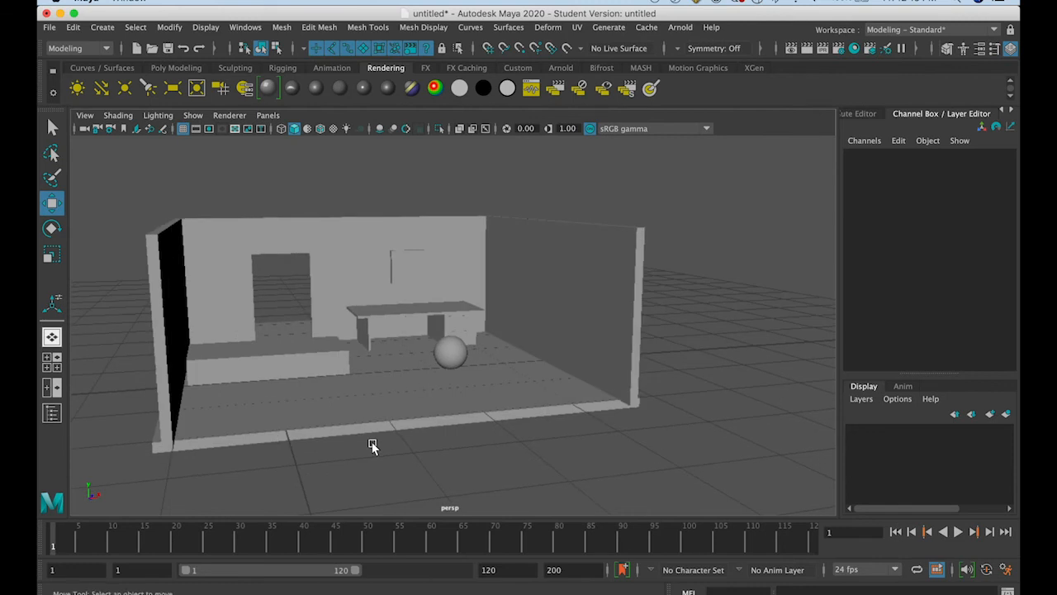
Try scaling and rotating all the room's ungrouped objects together, undoing the changes and clearing the selection
drag(137, 191, 663, 463)
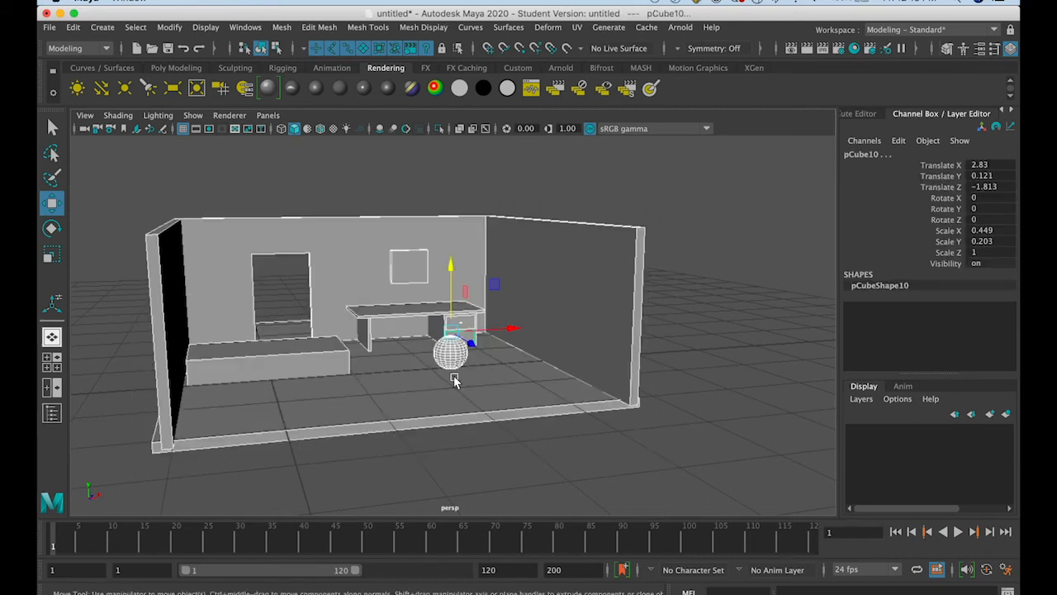
click(51, 254)
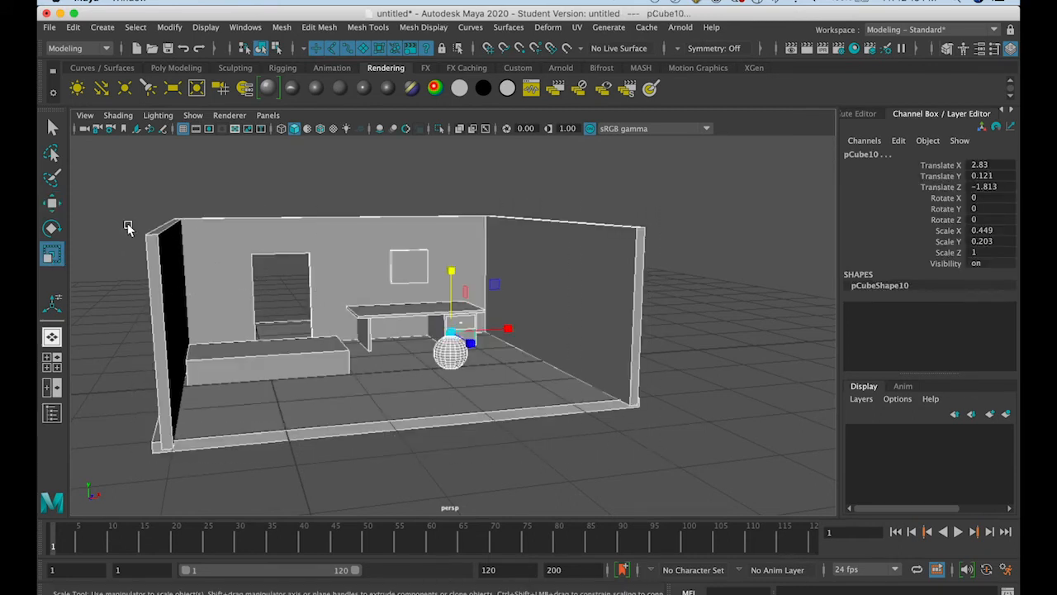
drag(454, 332, 425, 372)
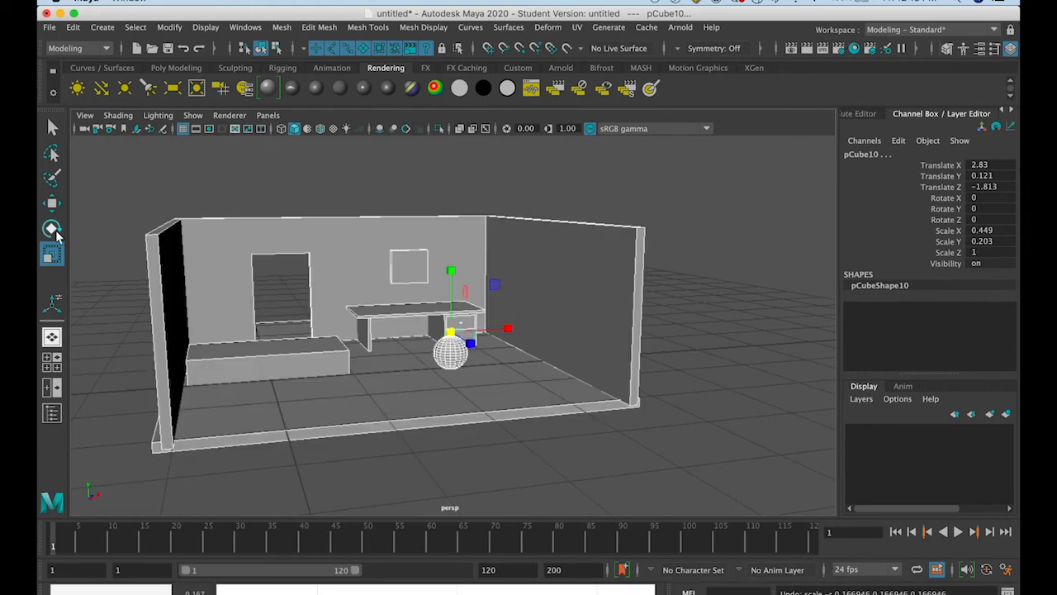
key(e)
drag(400, 304, 380, 293)
key(super+z)
click(254, 202)
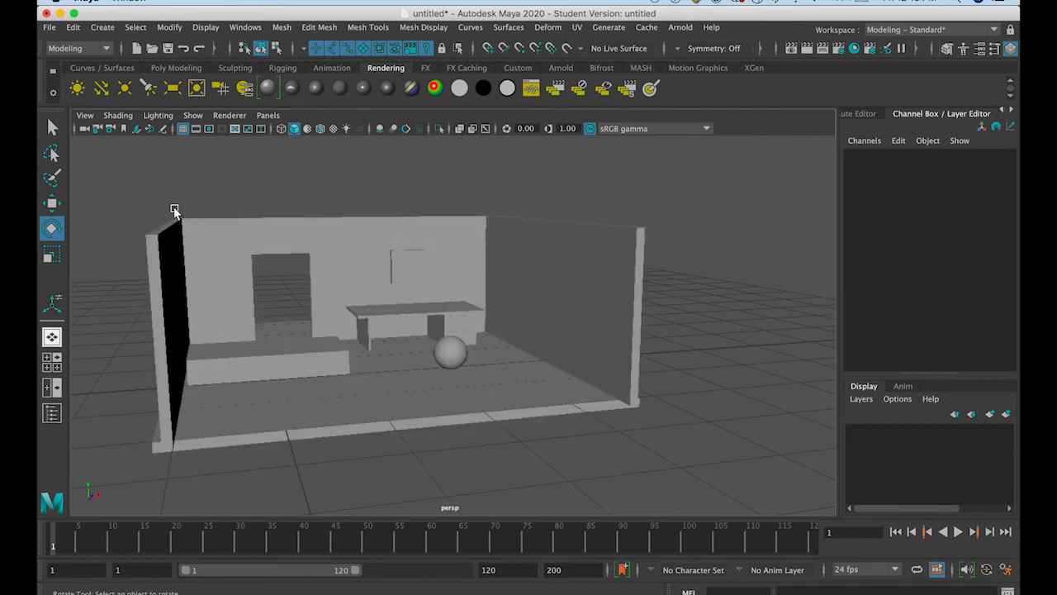
Select every object of the room and combine them into one group
drag(159, 240, 679, 459)
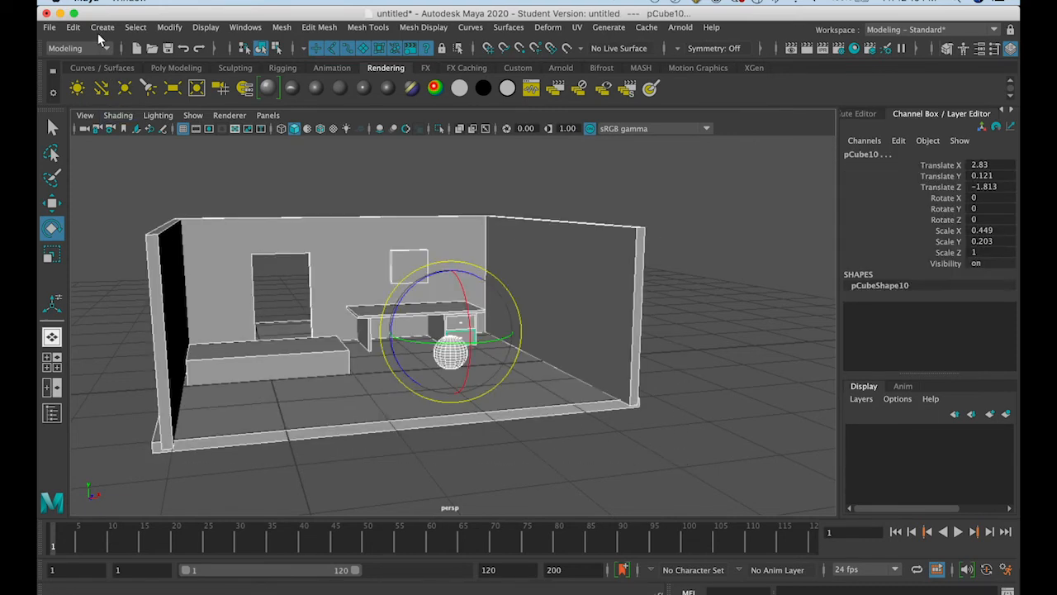
click(74, 28)
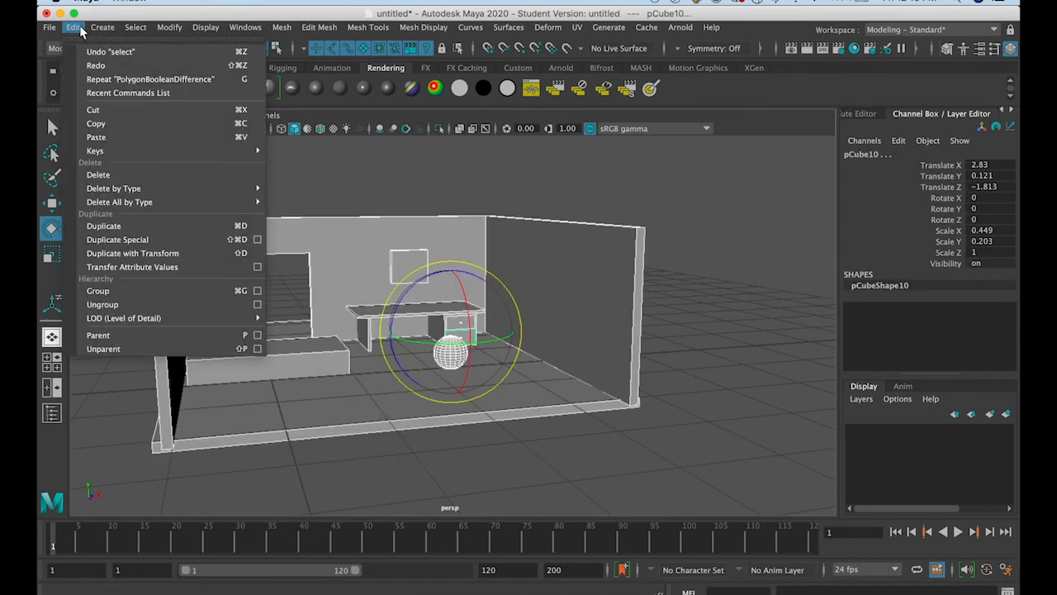
mouse_move(87, 25)
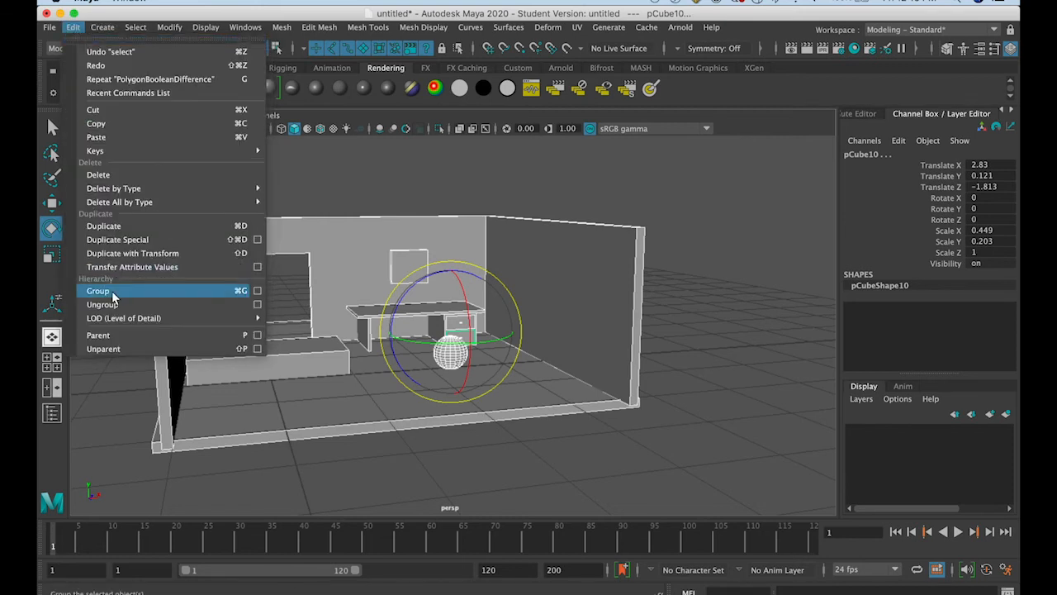
click(98, 291)
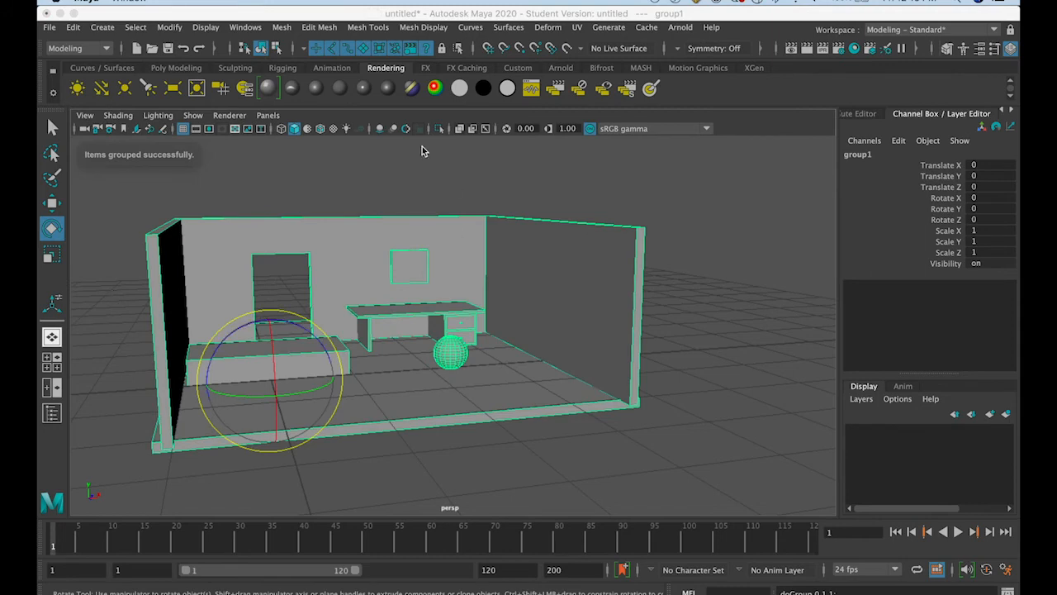
Test rotating and uniformly scaling the whole room group, undo both transforms, and deselect it
drag(314, 342, 321, 369)
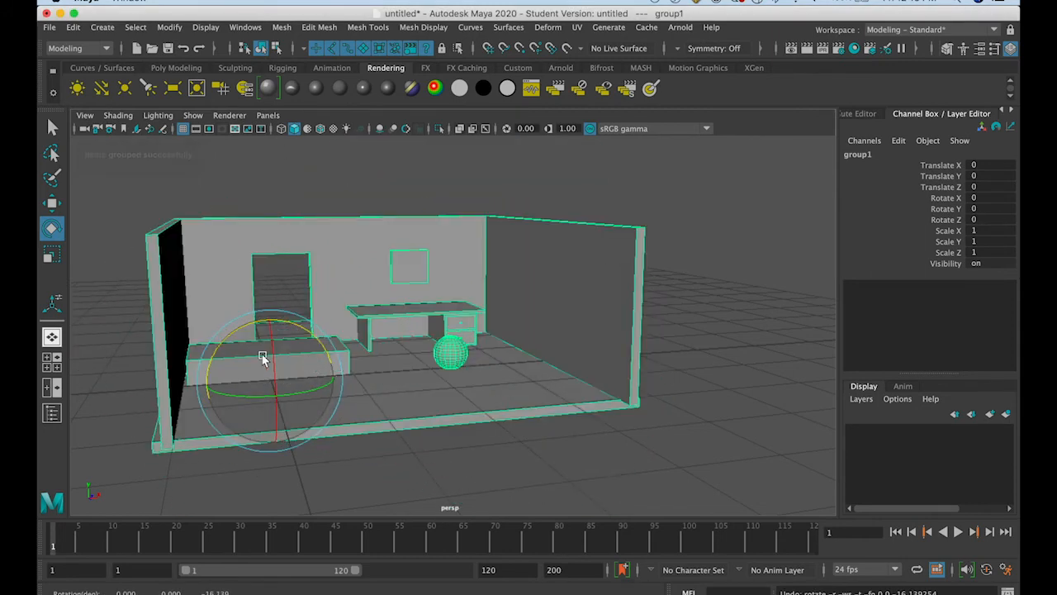
key(r)
drag(277, 394, 371, 359)
key(ctrl+z)
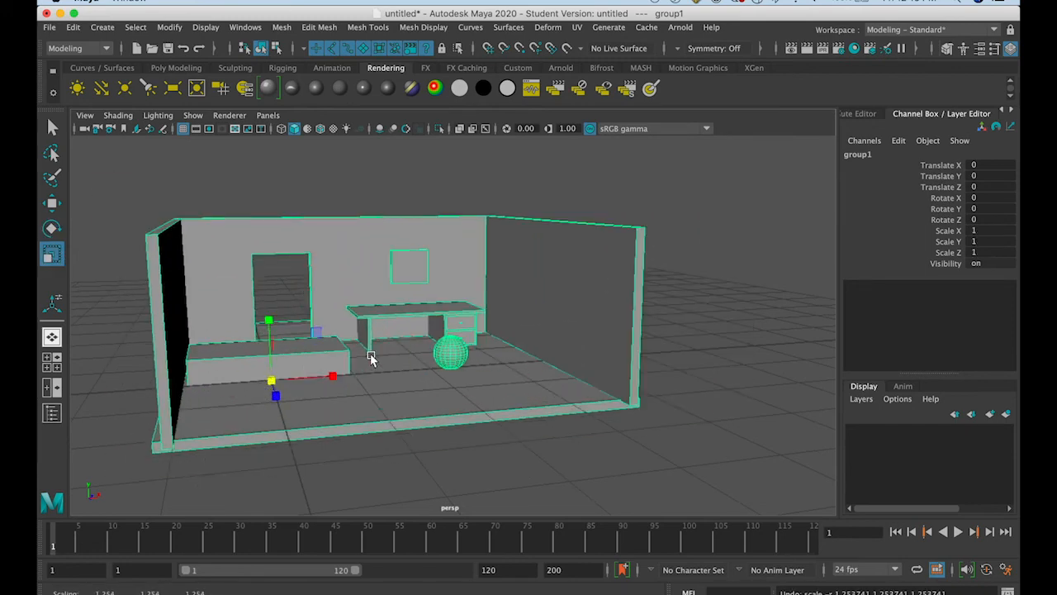
click(52, 203)
click(139, 194)
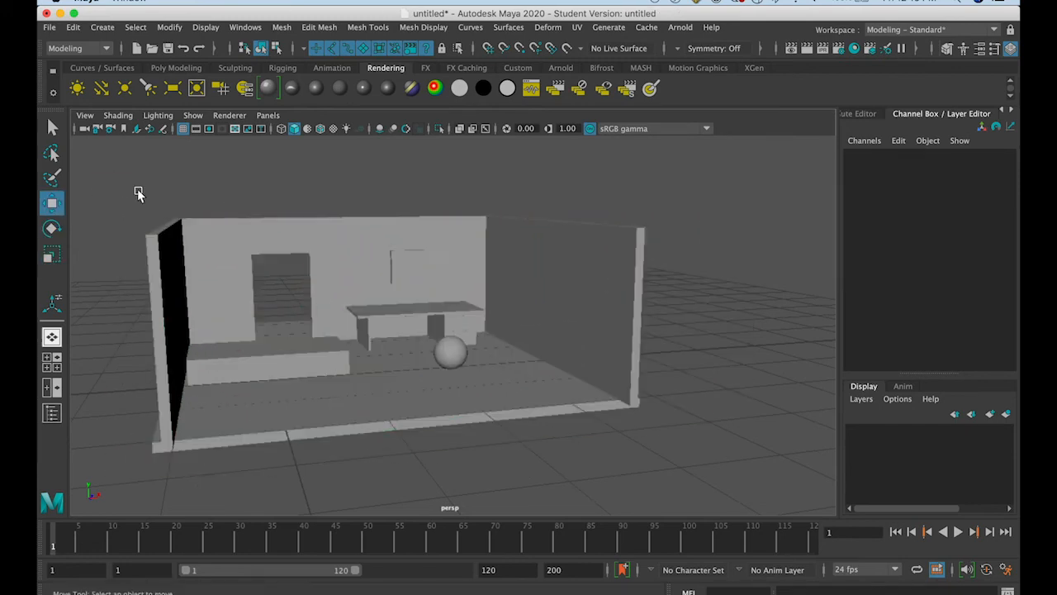
Marquee-select the room's individual objects, try rotating them about 33.271 degrees in Z, undo the rotation, and deselect them
click(217, 225)
drag(126, 187, 684, 455)
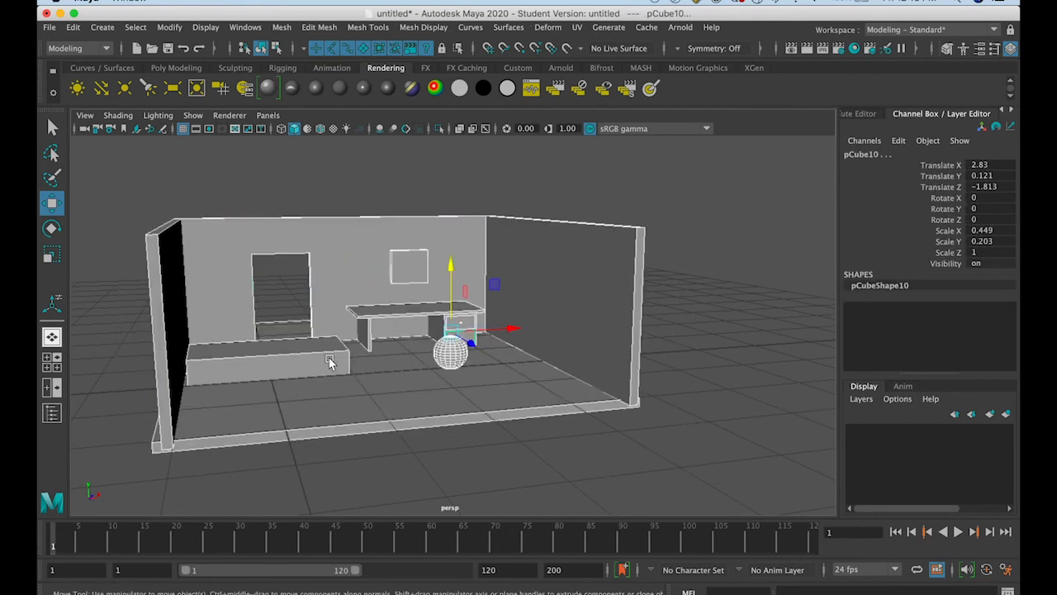
click(51, 228)
drag(395, 316, 397, 352)
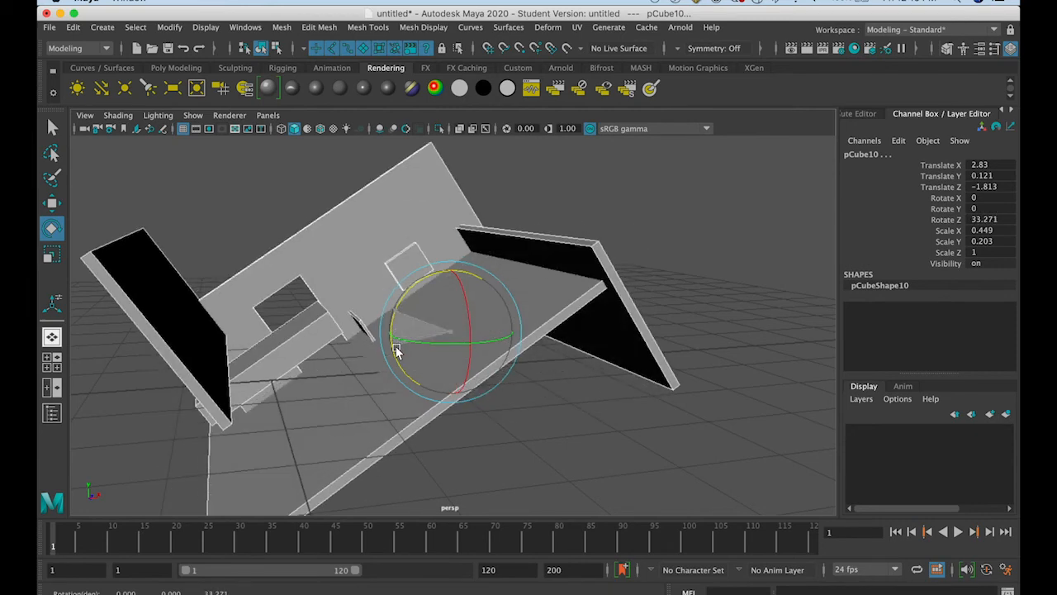
key(z)
click(385, 201)
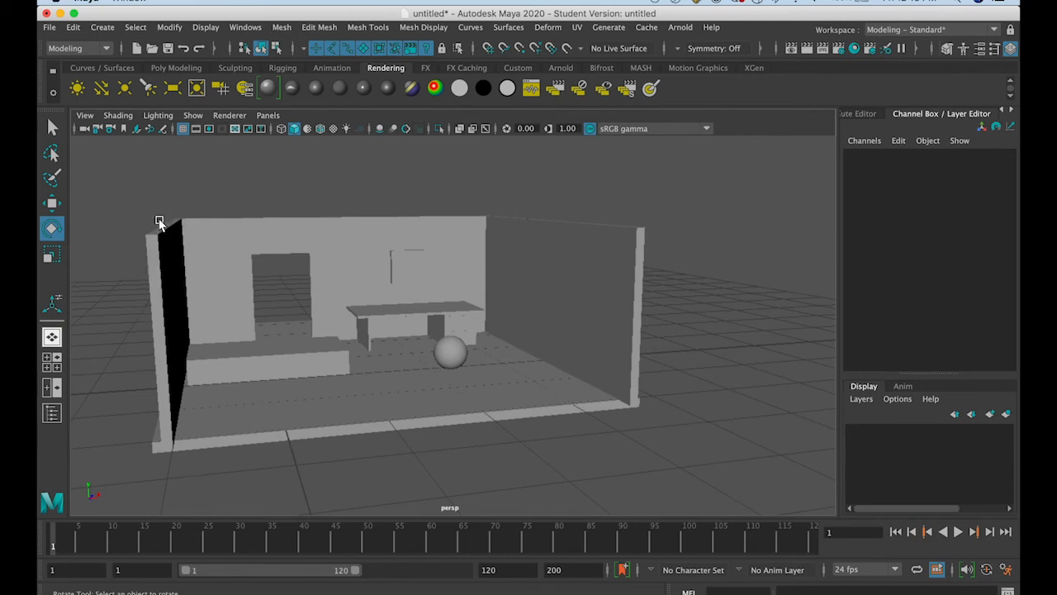
Switch from object selection to hierarchy selection mode
click(245, 48)
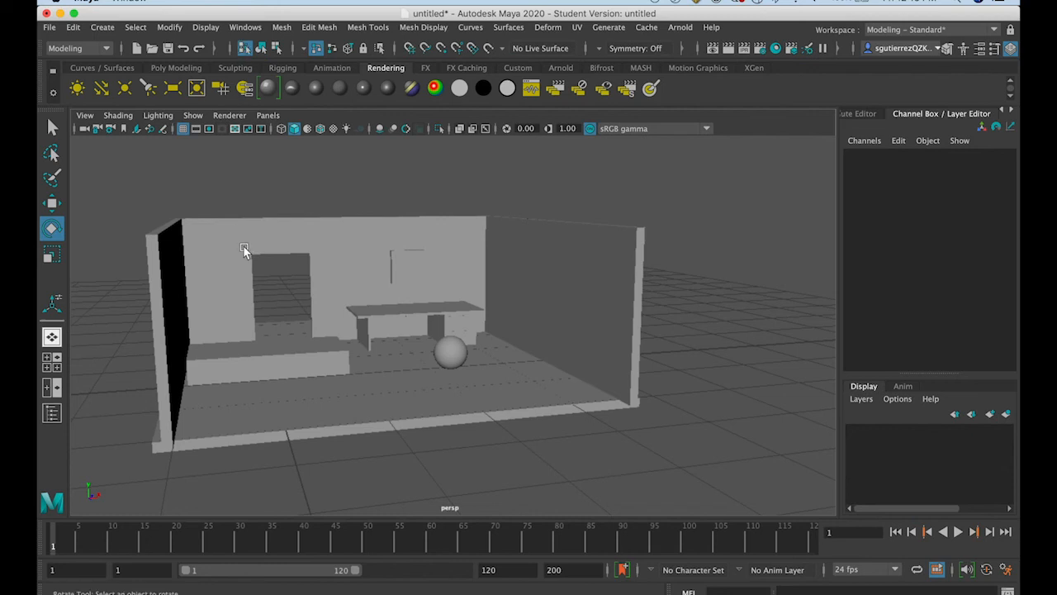
Select the whole room group, try rotating it about 12.8 degrees in negative Z, and undo the rotation
click(456, 351)
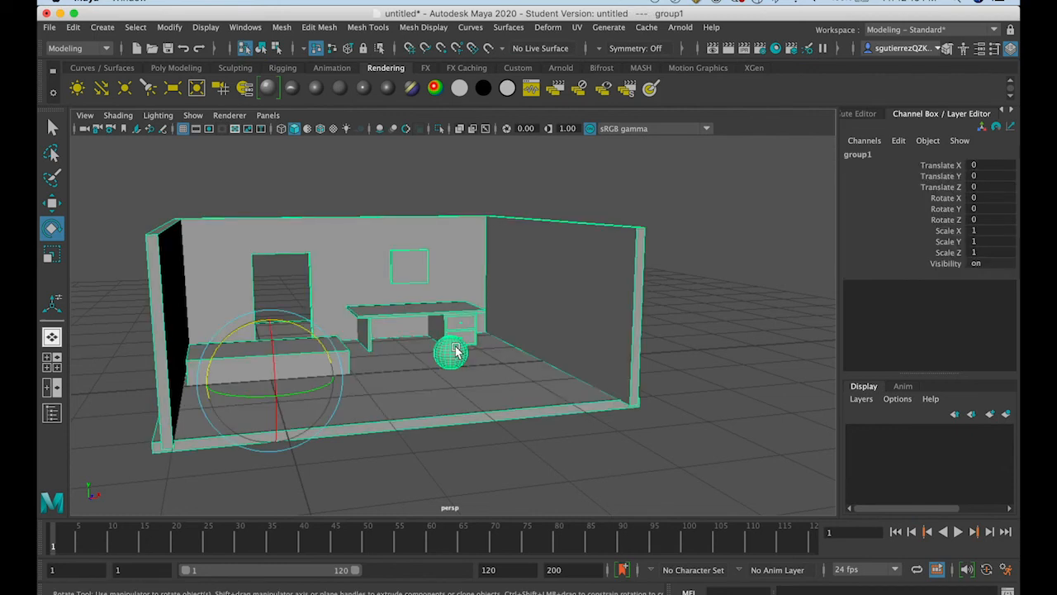
mouse_move(315, 337)
mouse_down()
mouse_move(279, 331)
mouse_move(314, 353)
mouse_up()
key(ctrl+z)
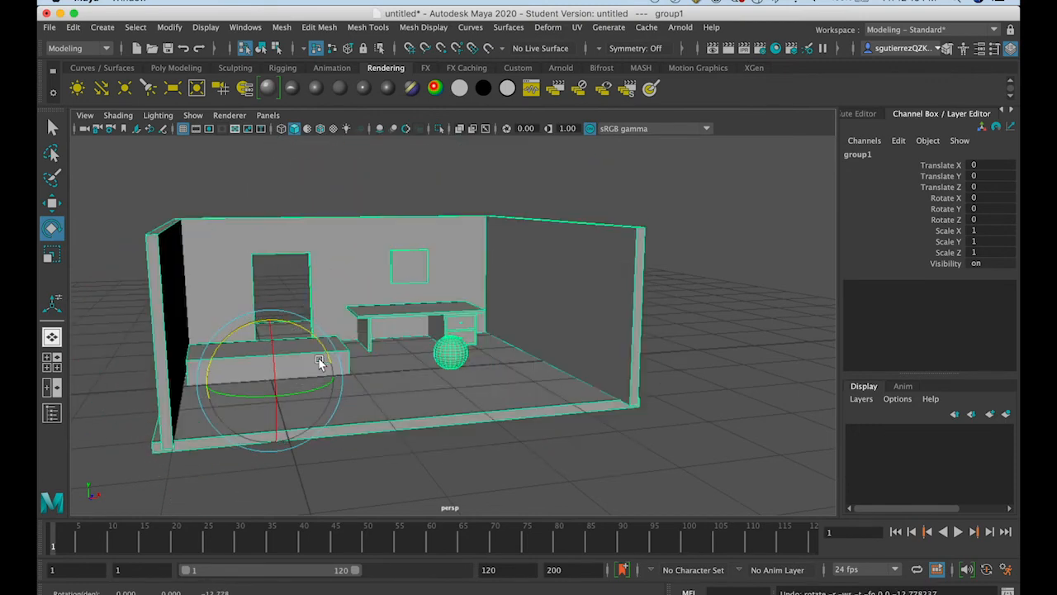
Switch to object selection mode, pick individual room objects, then marquee-select them all and try rotating them, undoing the rotation
click(260, 48)
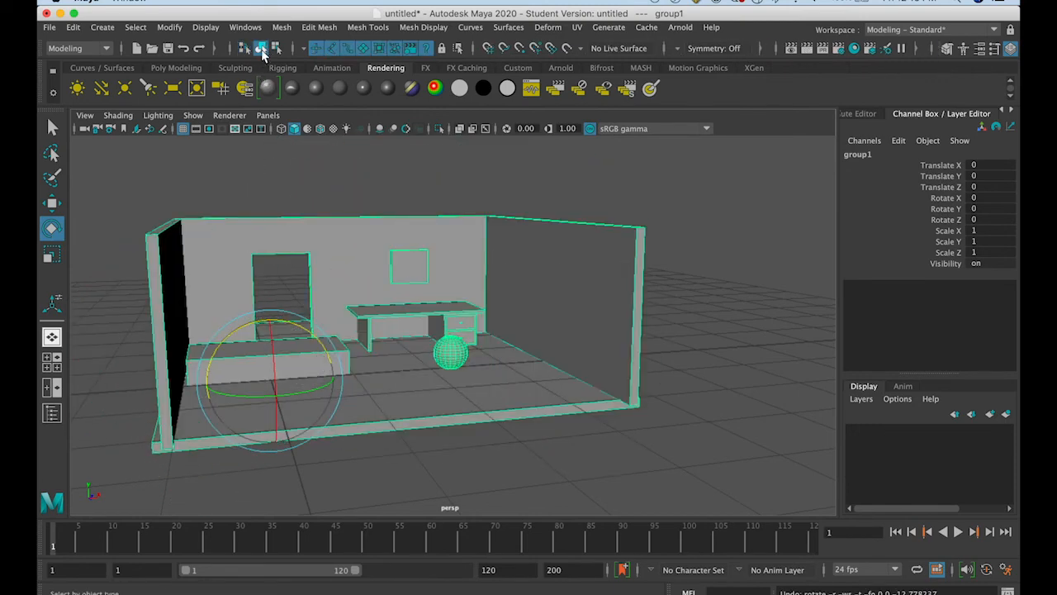
click(306, 177)
click(302, 224)
click(437, 351)
click(346, 404)
drag(132, 187, 679, 461)
drag(464, 304, 468, 380)
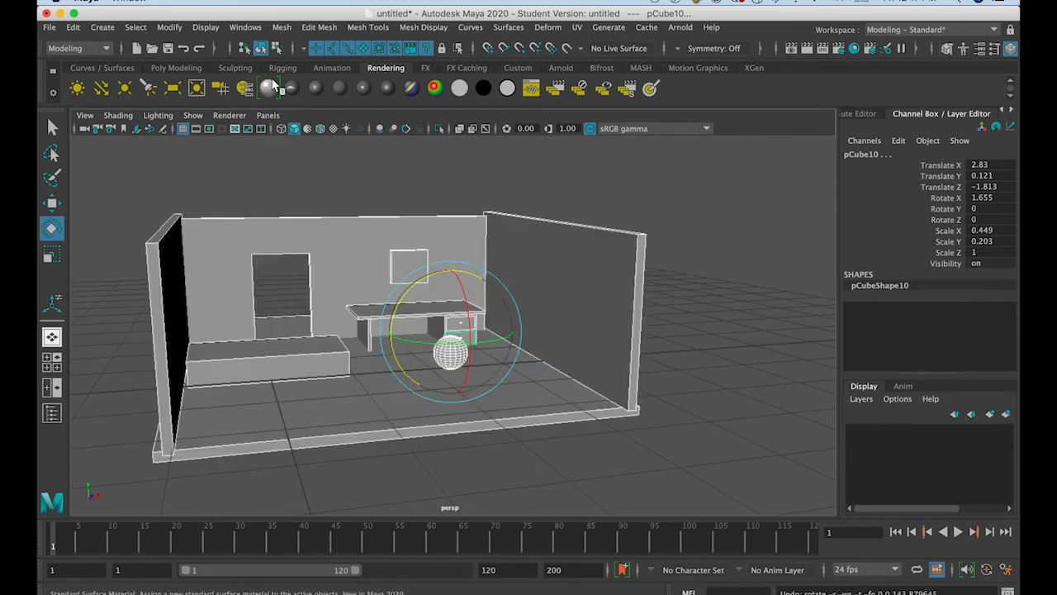
Switch to component selection mode and pick single vertices on the upper part of the sphere
click(277, 48)
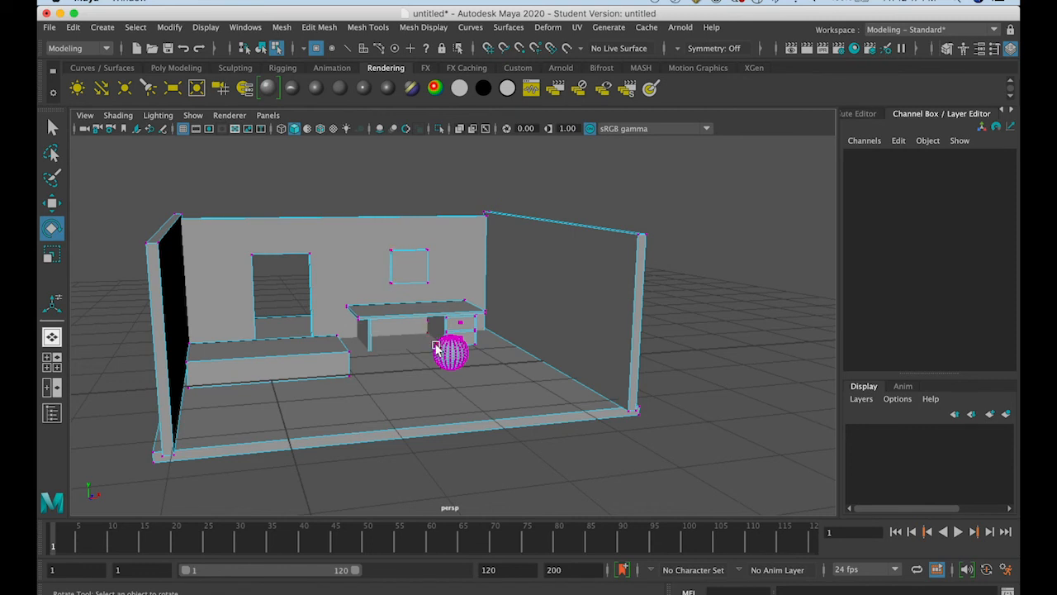
scroll(430, 325, up, 5)
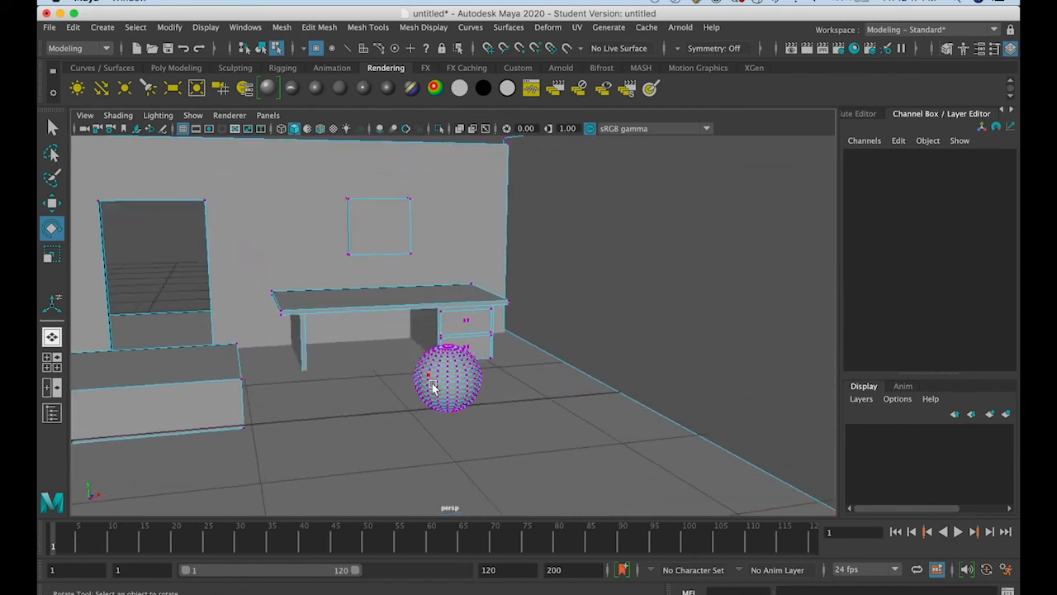
click(442, 361)
scroll(442, 369, up, 3)
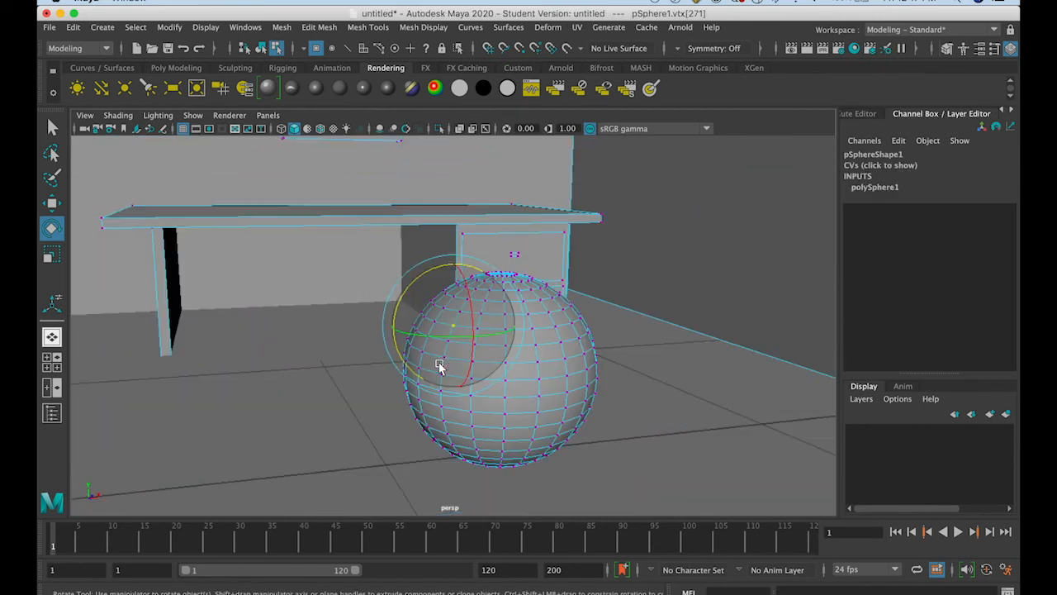
click(554, 331)
click(434, 369)
click(493, 306)
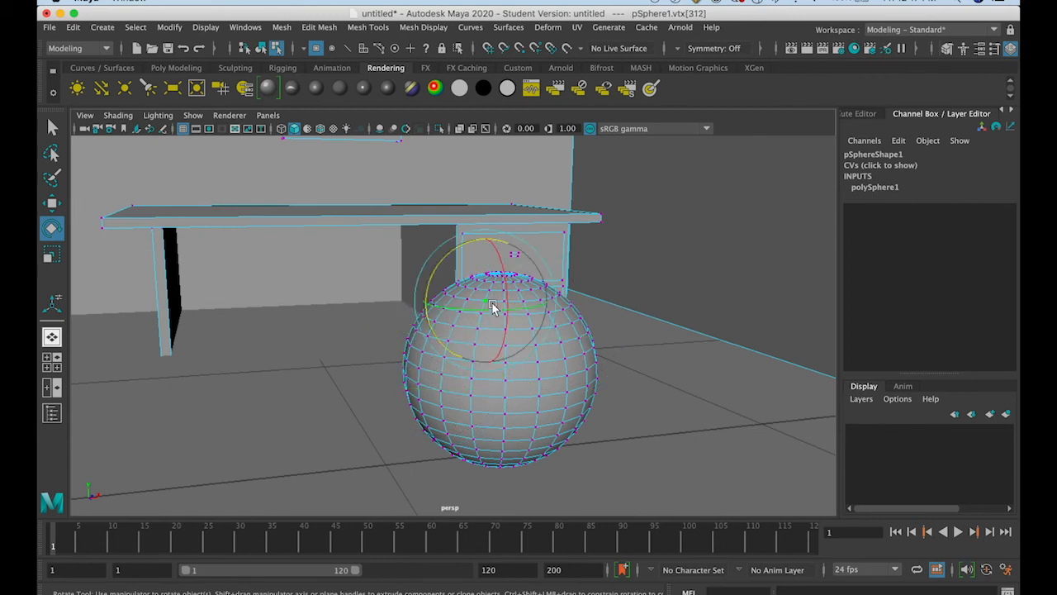
Try moving the selected vertex near the sphere's top straight up, and undo the move
click(51, 202)
drag(487, 262, 473, 97)
key(ctrl+z)
Select two vertices on opposite sides of the sphere's top and move them up together into two tall spikes
alt+drag(590, 338, 567, 365)
click(461, 277)
shift+click(594, 289)
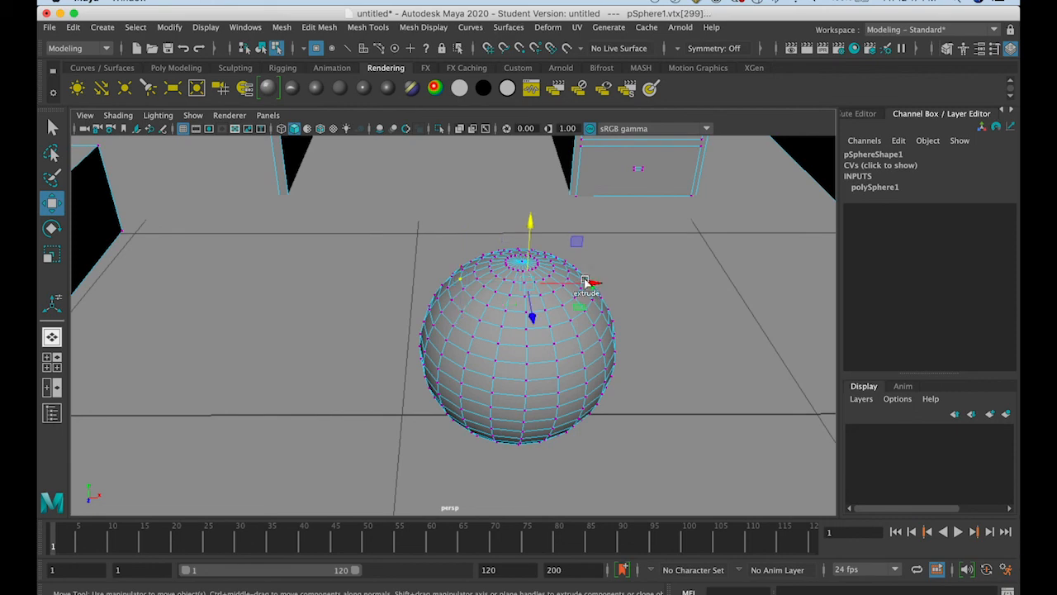
drag(529, 242, 530, 84)
alt+drag(544, 293, 537, 259)
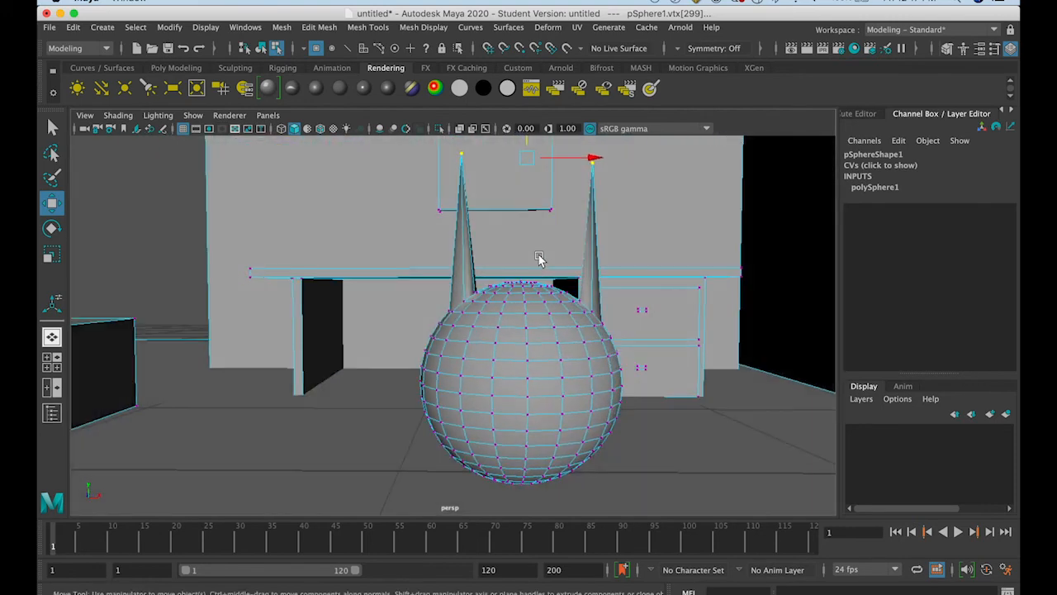
Switch between object and component selection modes and finish in hierarchy selection mode
click(260, 48)
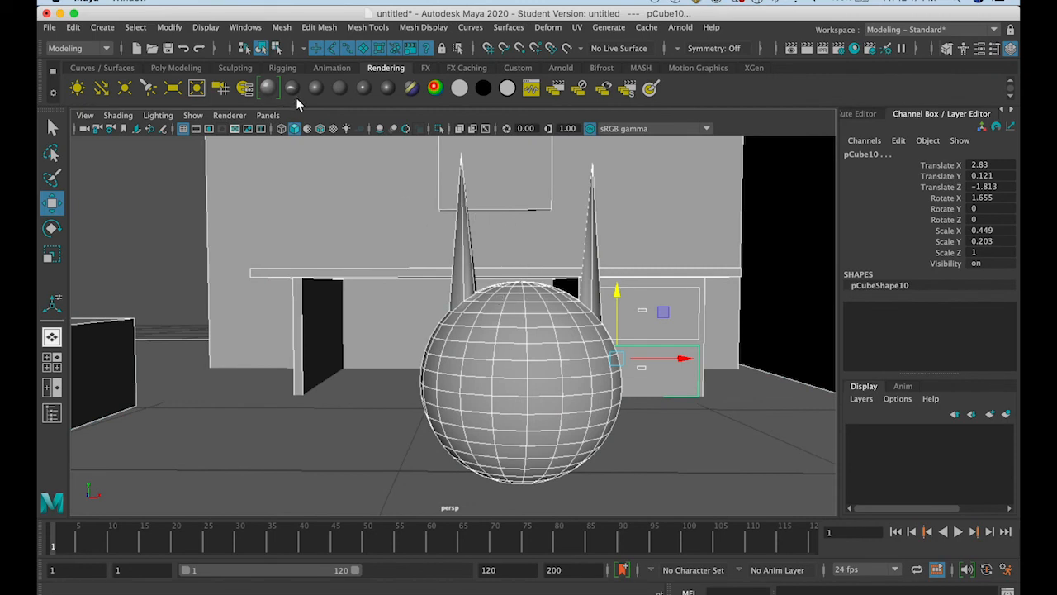
click(277, 48)
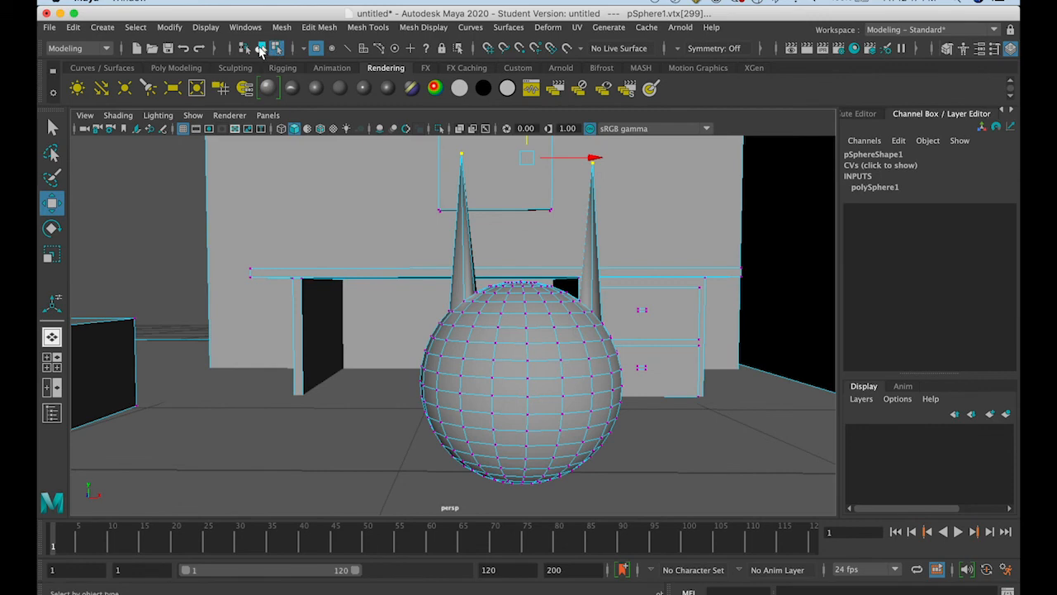
click(261, 48)
click(244, 47)
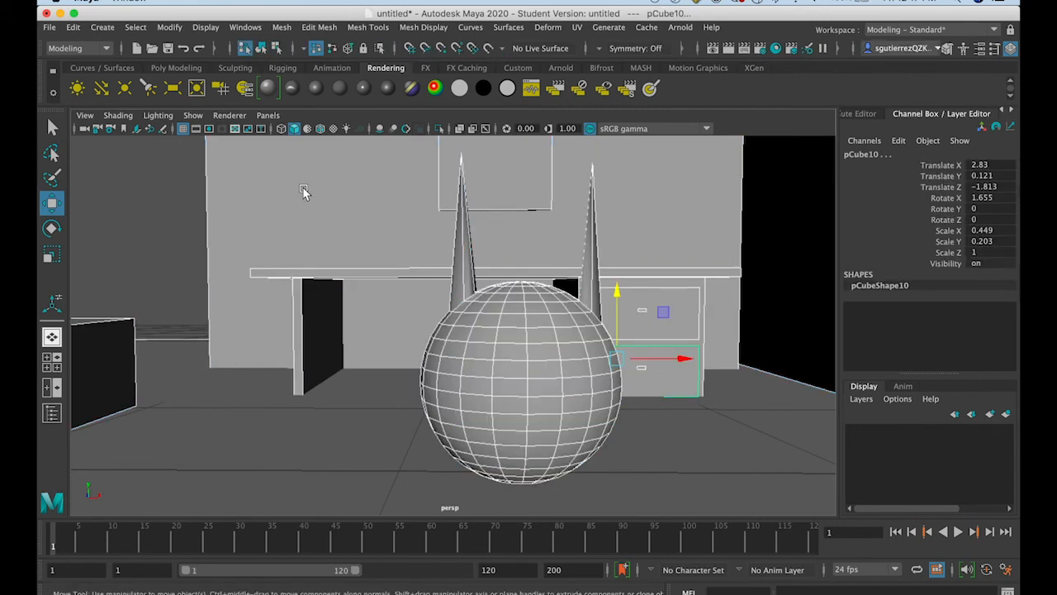
Select the whole room group with the Rotate tool active, try rotating it, and undo the rotation
scroll(308, 268, down, 10)
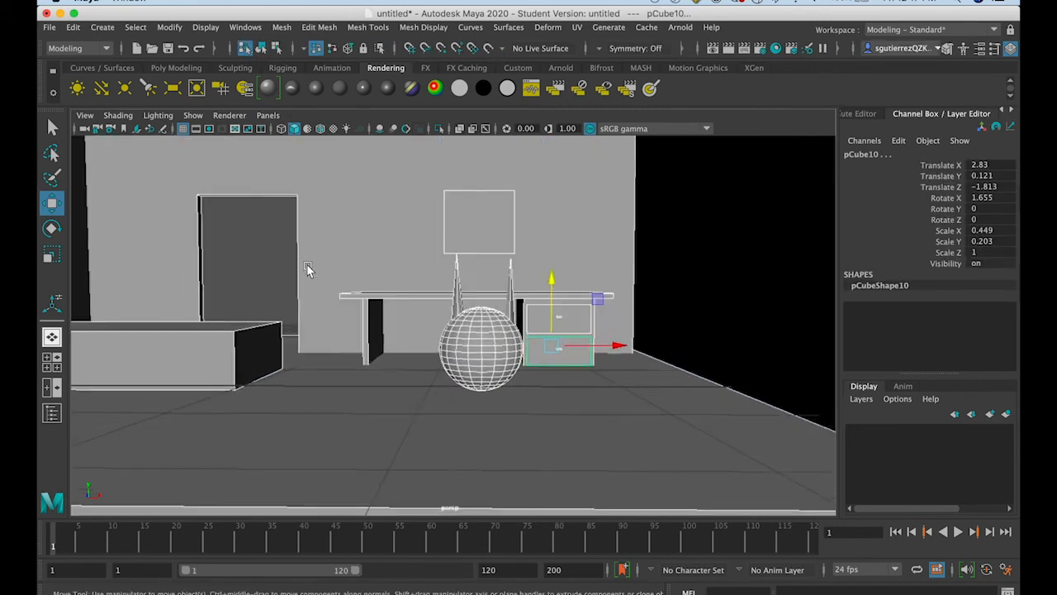
alt+drag(315, 274, 345, 244)
scroll(355, 290, down, 6)
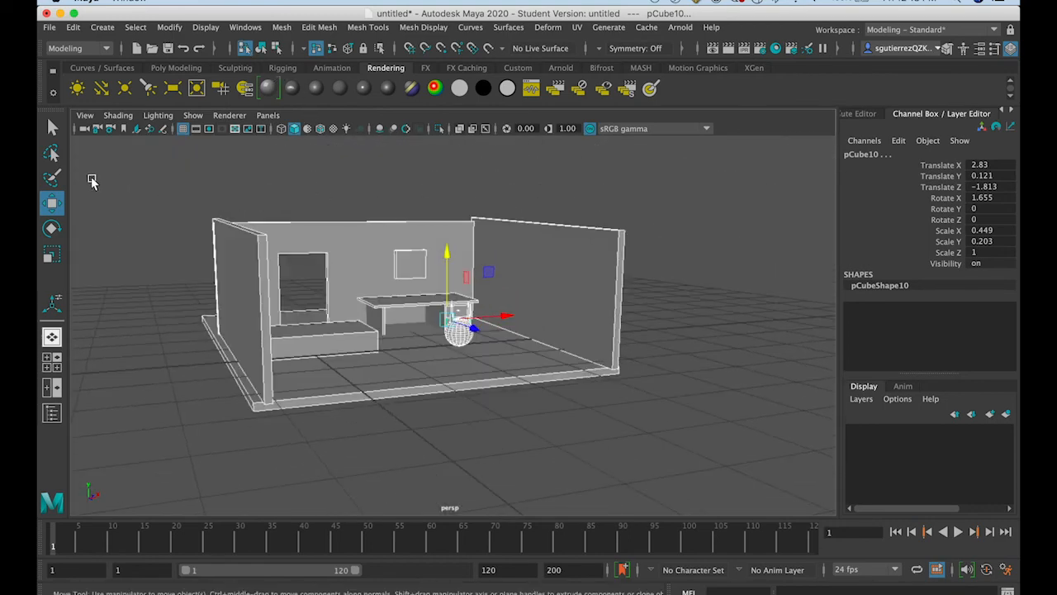
click(52, 228)
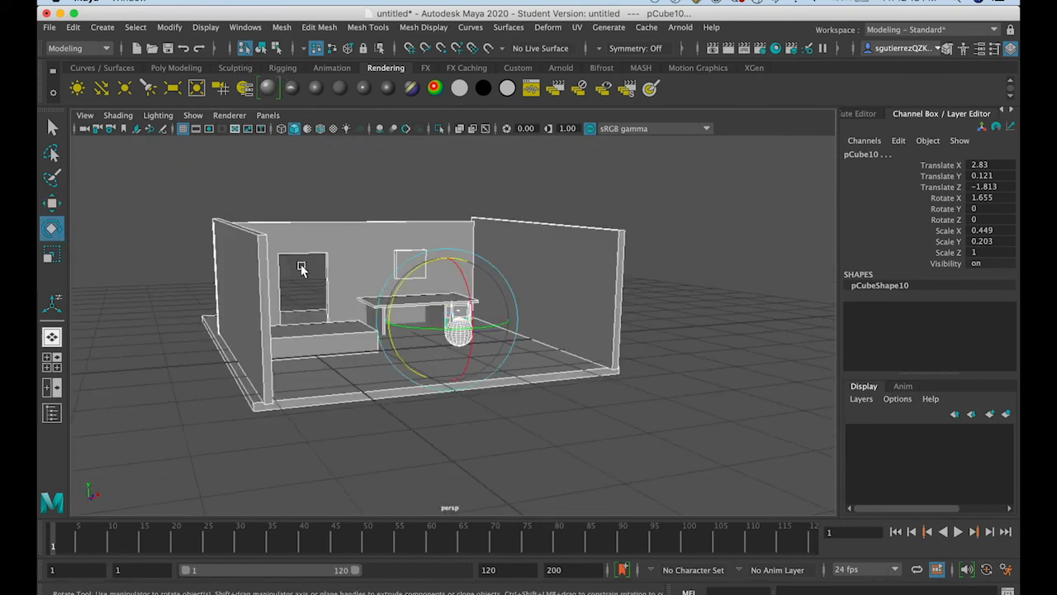
key(super+g)
drag(285, 303, 346, 368)
key(super+z)
key(super+z)
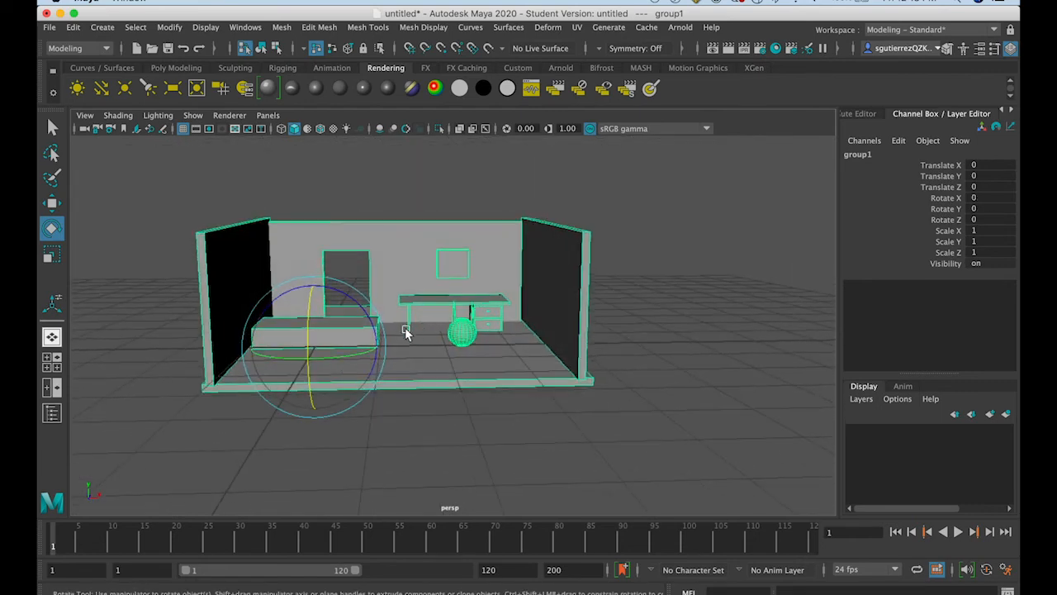
Center the room group's pivot, test it by rotating the group about 28.459 degrees in Z, and undo the rotation
click(170, 28)
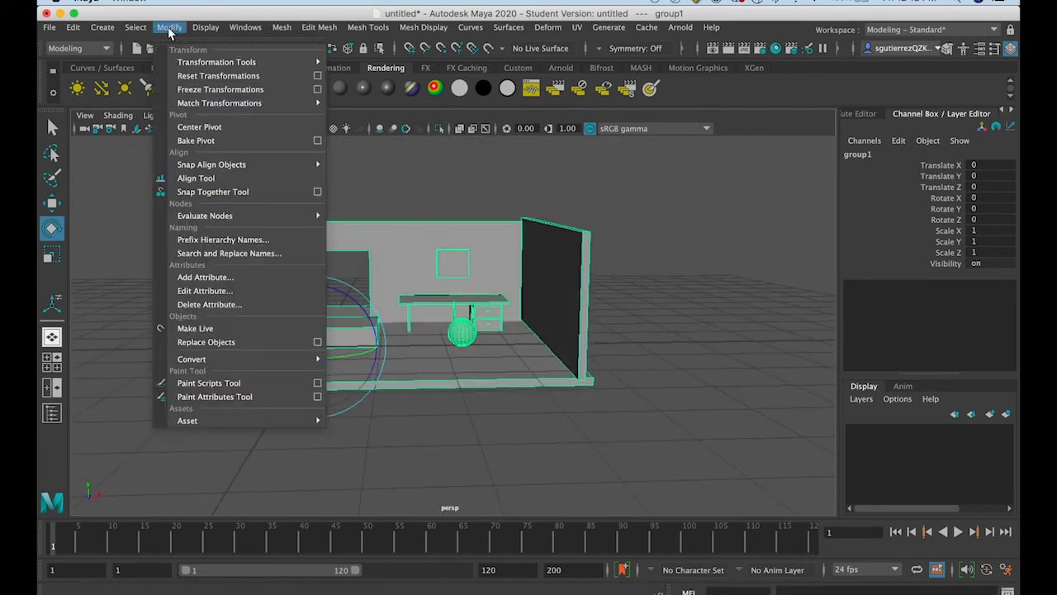
click(195, 127)
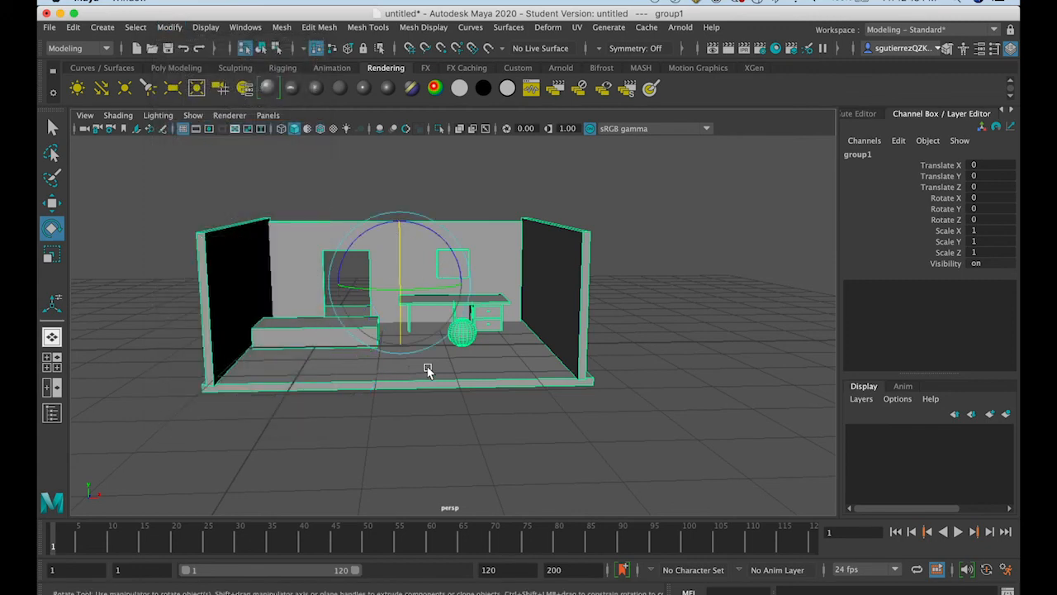
drag(444, 239, 409, 220)
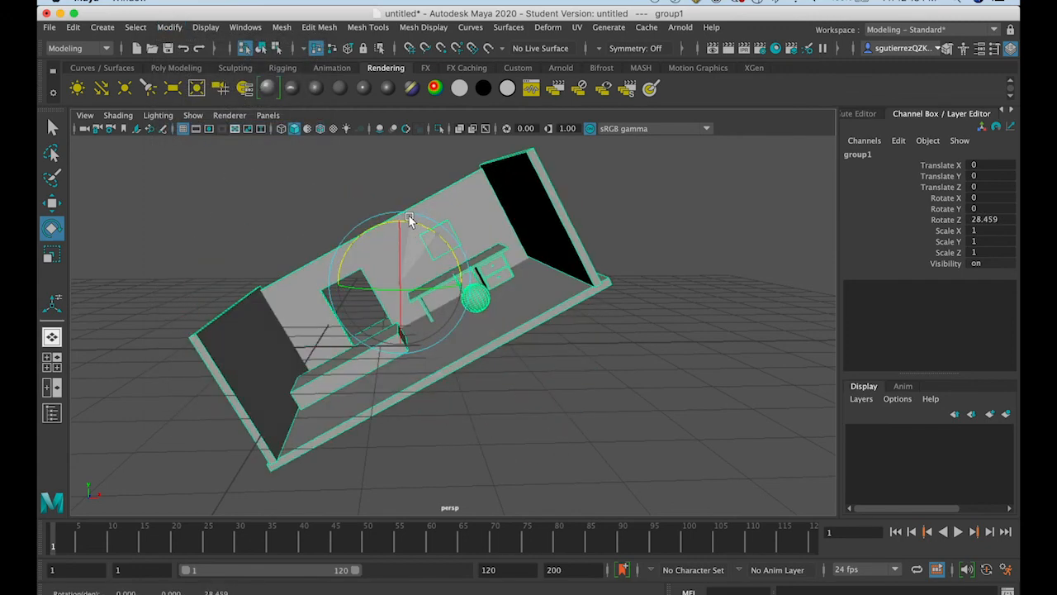
key(ctrl+z)
Test rotating the room group around its X axis to about 21.793 degrees, adjust the angle, and undo the rotations
alt+drag(404, 385, 357, 379)
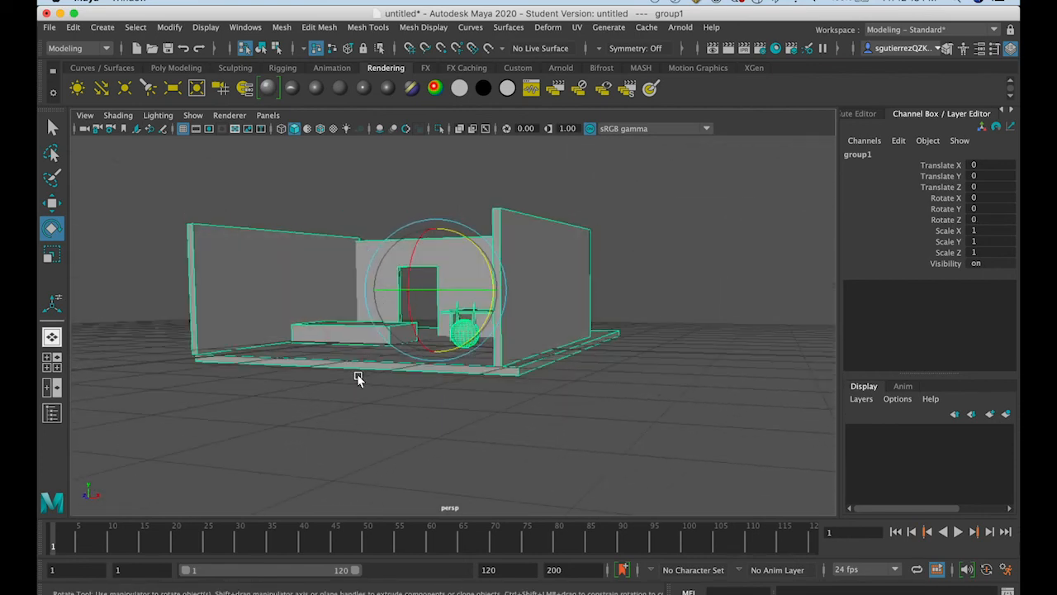
drag(424, 258, 315, 306)
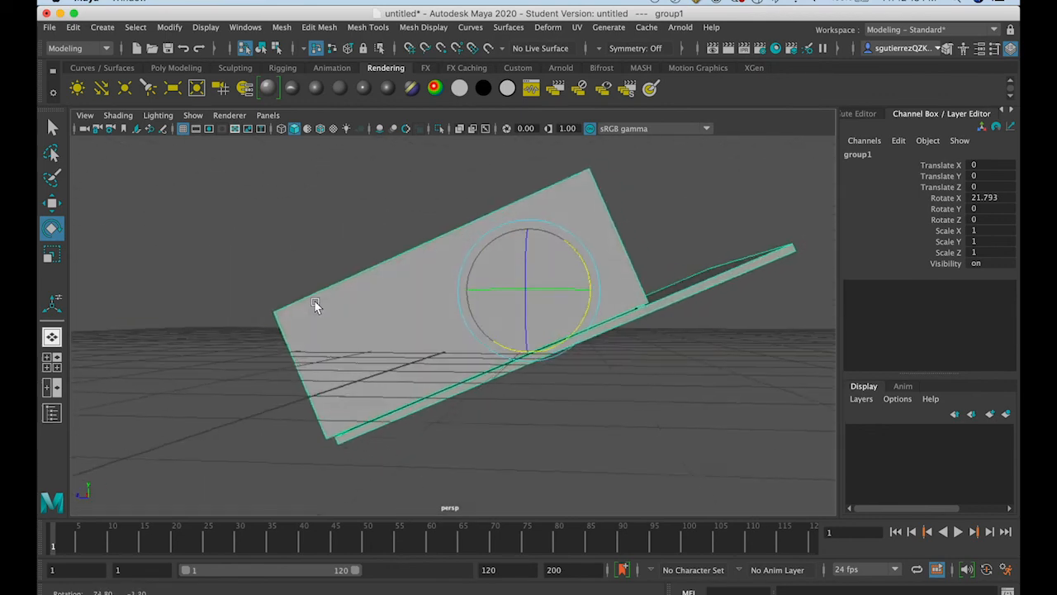
drag(593, 288, 600, 314)
key(ctrl+z)
key(ctrl+z)
alt+drag(508, 425, 452, 300)
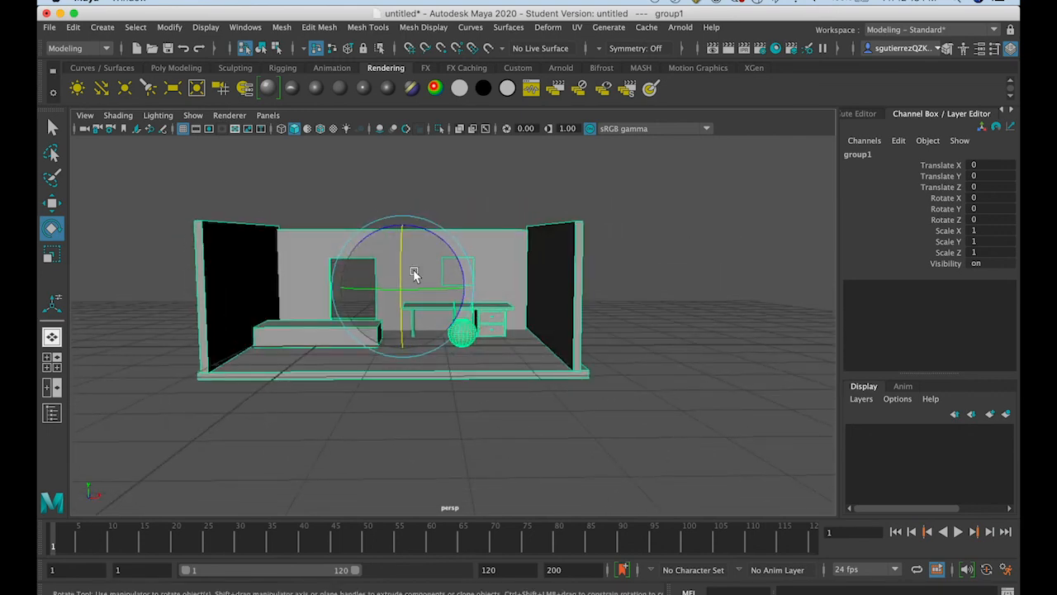
Edit the room group's pivot and move it onto the sphere, at about X 2.267, Y 0.178, Z 0.004 cm
key(d)
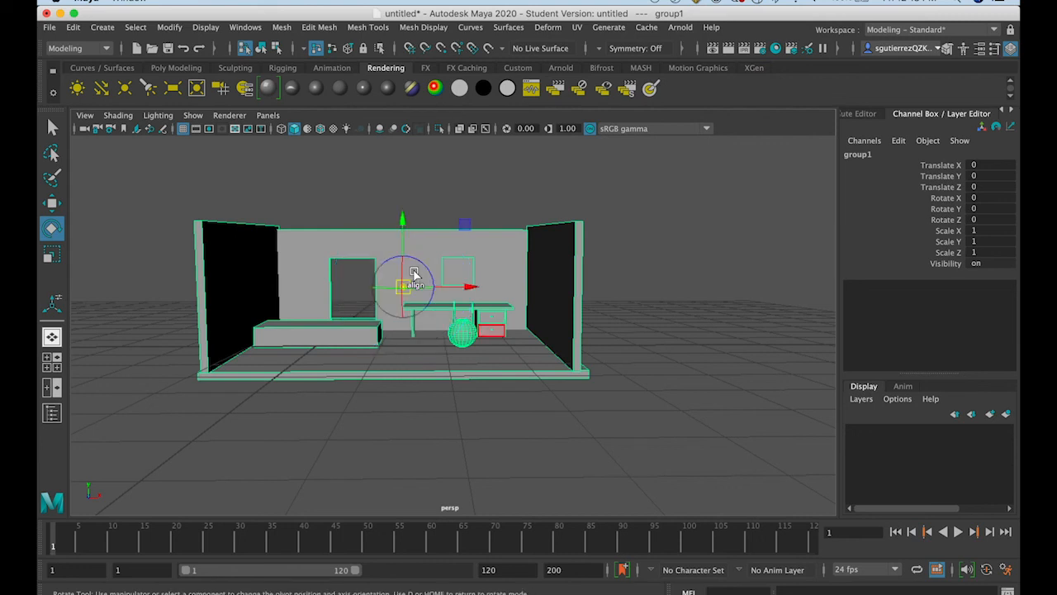
drag(464, 286, 508, 266)
alt+drag(507, 266, 520, 241)
drag(430, 223, 431, 266)
drag(456, 334, 481, 347)
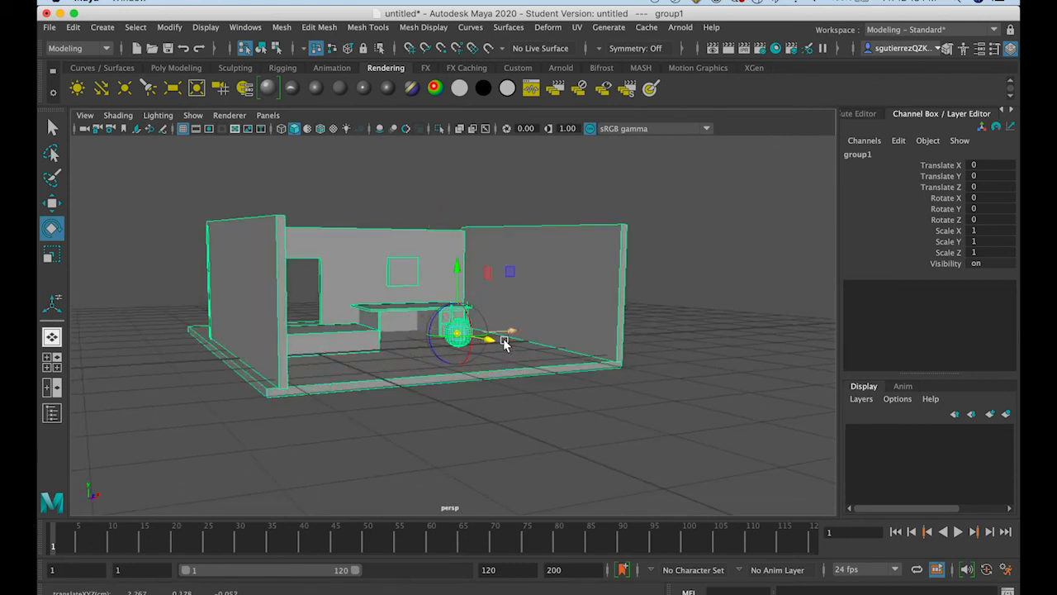
alt+drag(449, 362, 358, 446)
drag(437, 377, 437, 380)
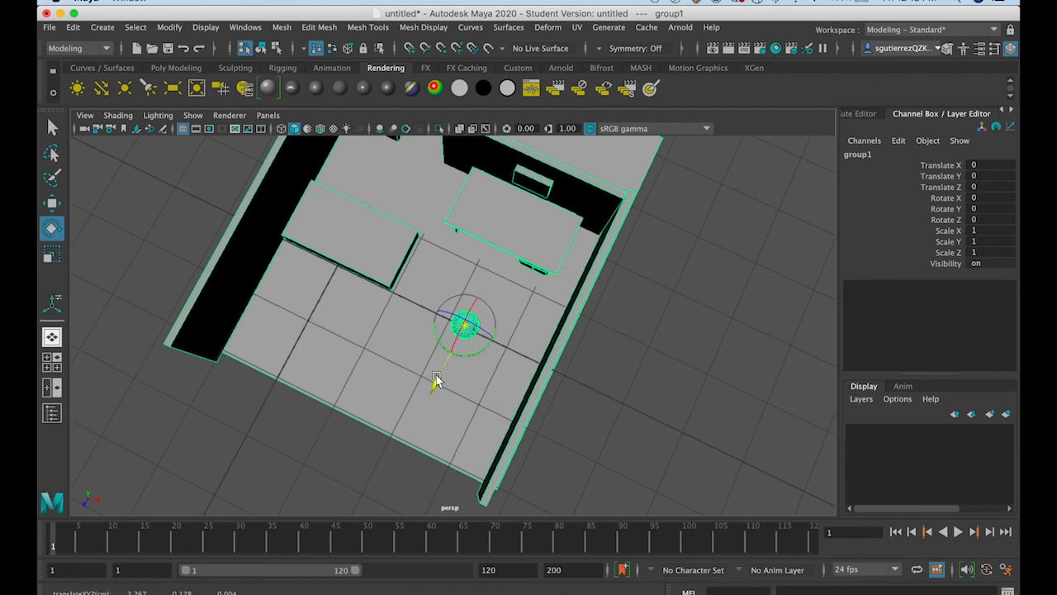
alt+drag(524, 355, 598, 291)
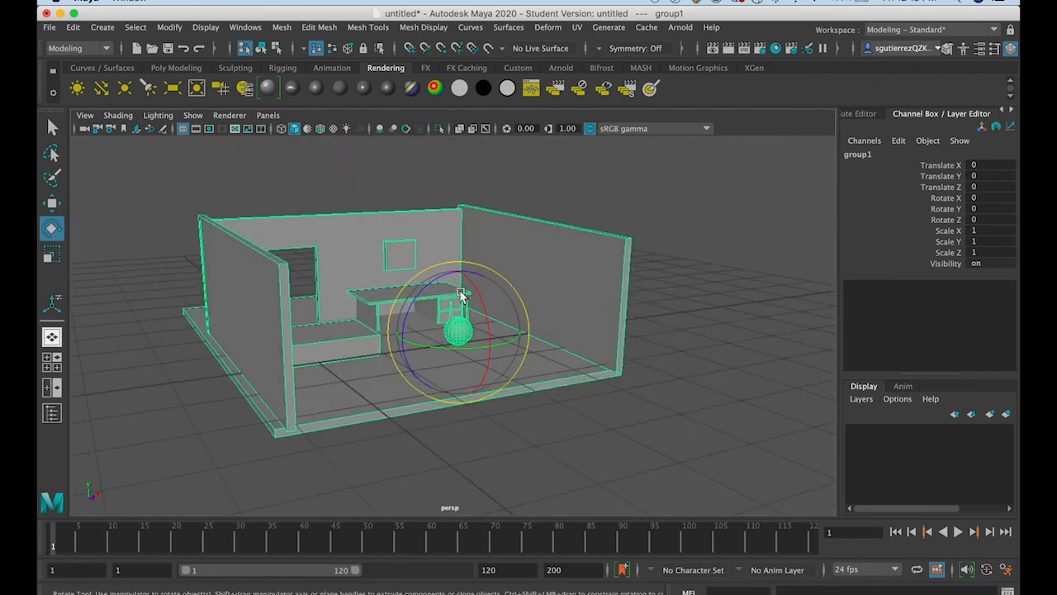
Rotate the room group around the sphere to about X 13.762, Y -1.839, Z 7.466 degrees, then deselect it in object selection mode
drag(413, 300, 484, 312)
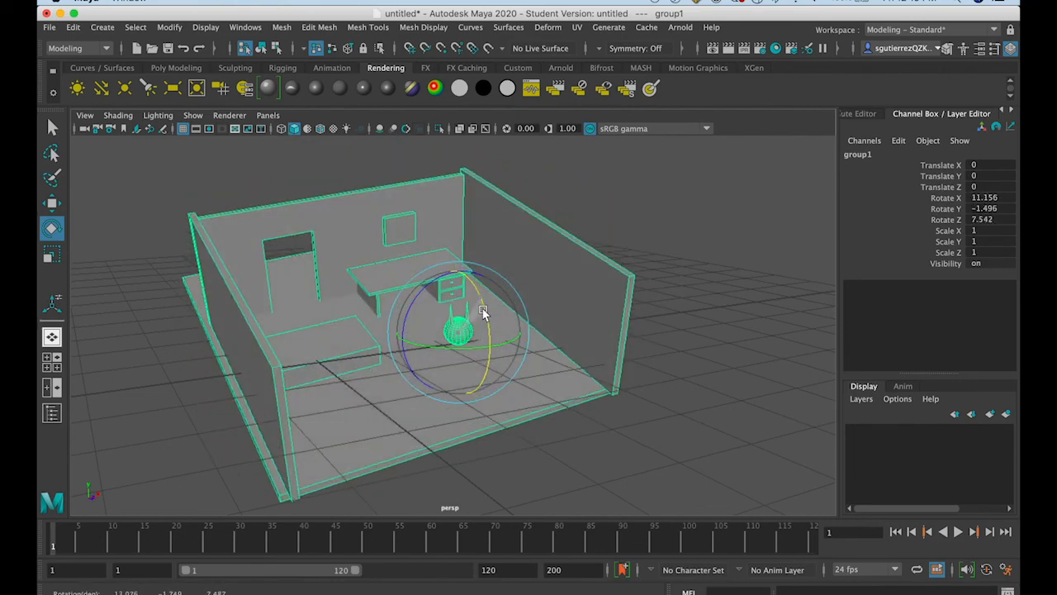
click(260, 47)
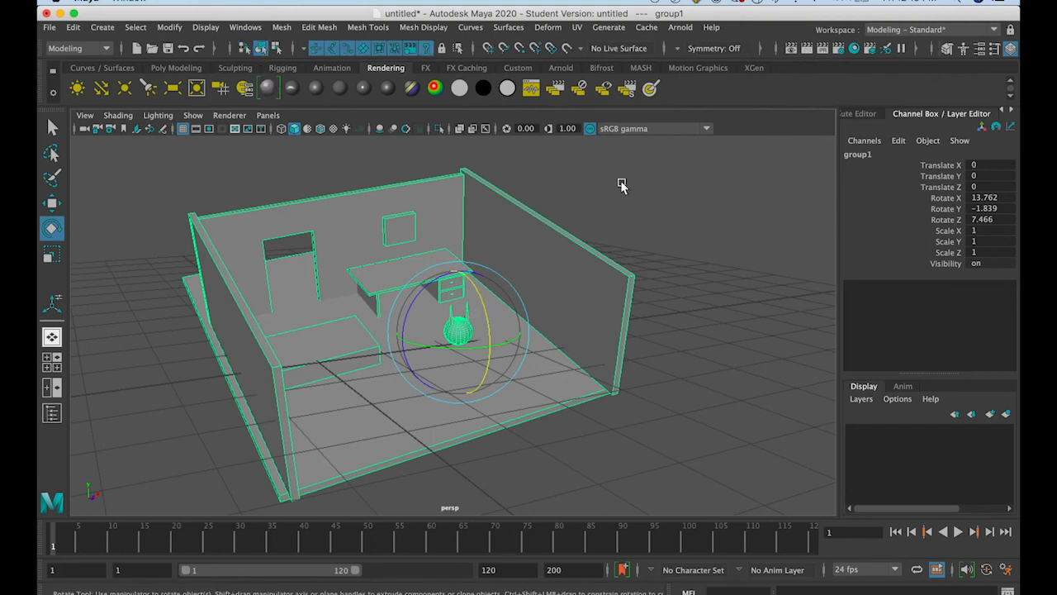
alt+drag(618, 337, 606, 310)
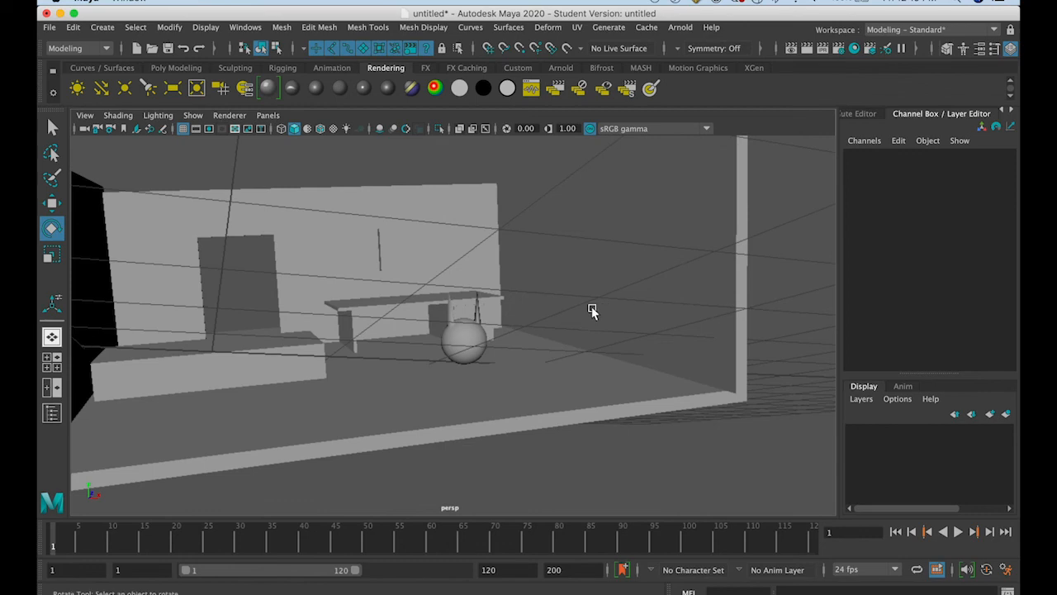
scroll(555, 323, down, 5)
mouse_move(554, 323)
alt+mouse_down()
mouse_move(574, 326)
mouse_move(543, 322)
alt+mouse_up()
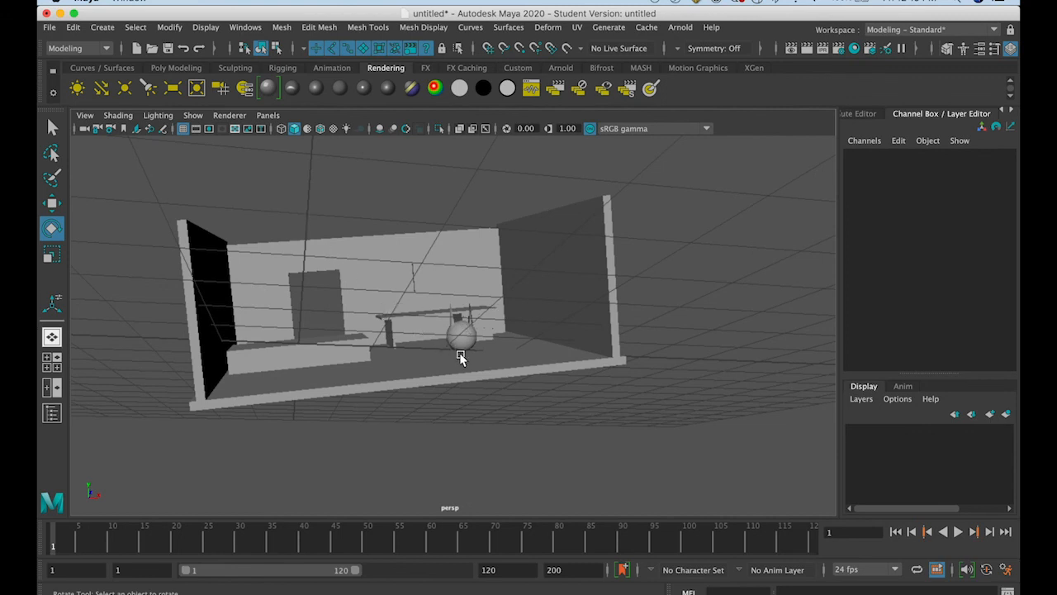
alt+drag(430, 350, 450, 355)
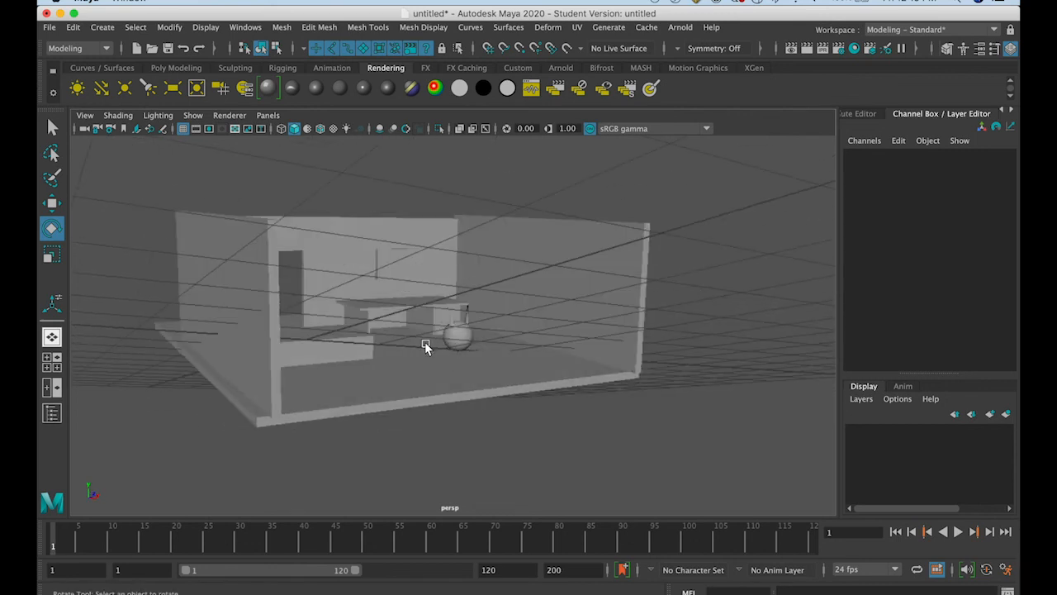